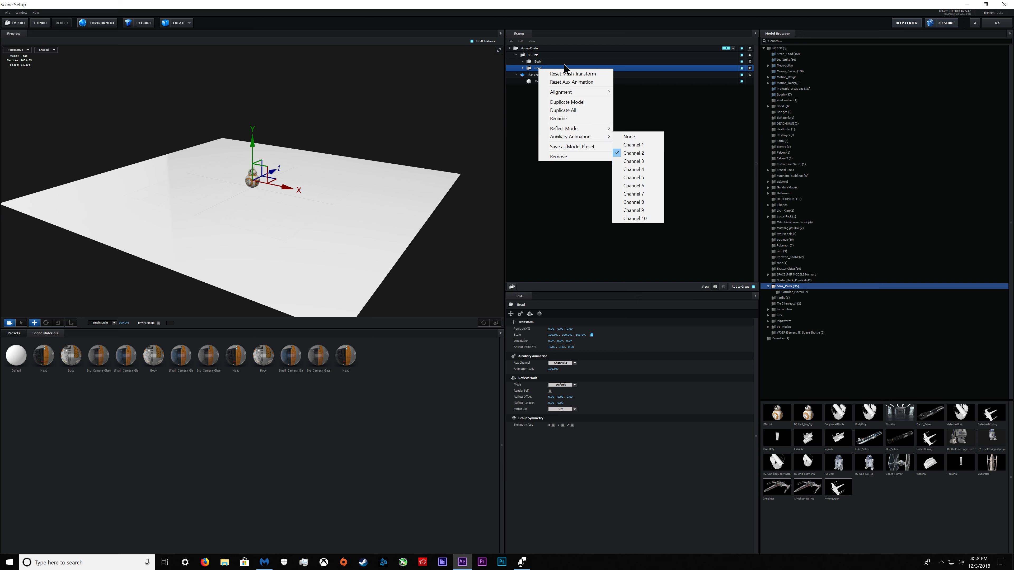
# Close the head group's options and collapse the BB unit group and the plane model in the scene list.
pyautogui.click(539, 62)
pyautogui.click(517, 56)
pyautogui.click(518, 56)
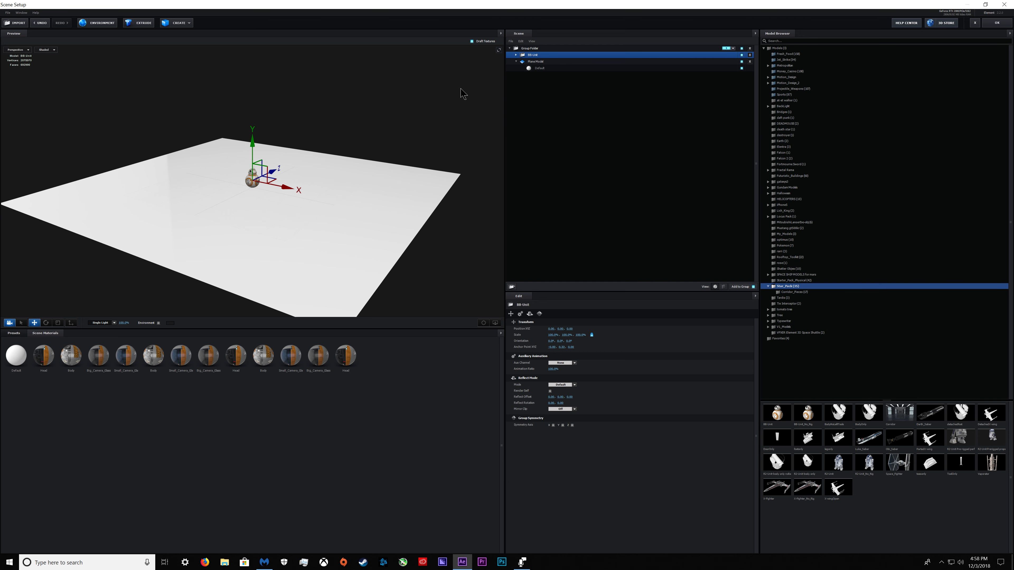
pyautogui.click(517, 63)
# Apply a clean metal preset from the Pro_Shaders_2 Metal folder to the plane model.
pyautogui.click(539, 64)
pyautogui.moveTo(371, 130); pyautogui.dragTo(188, 270)
pyautogui.click(15, 333)
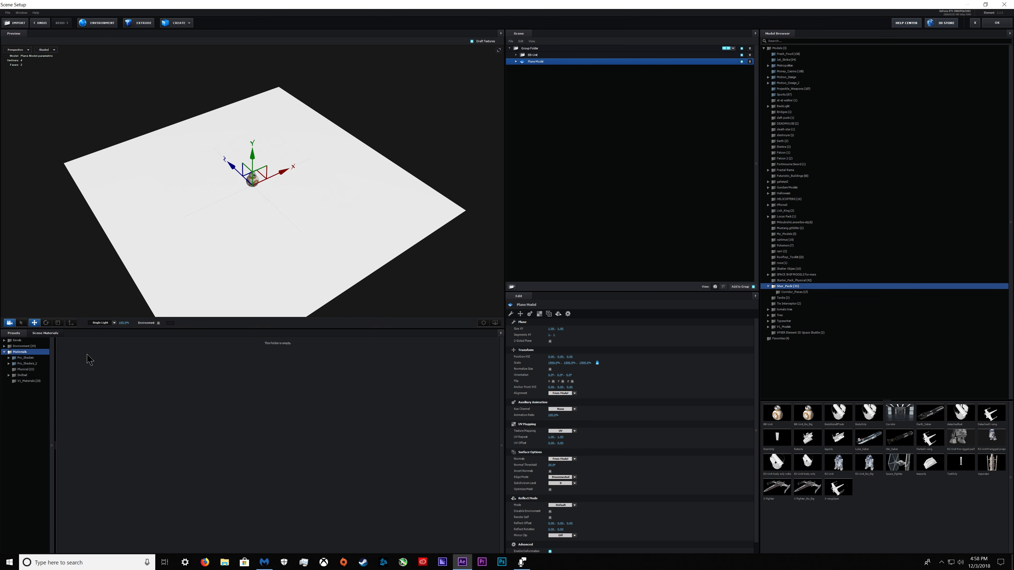
pyautogui.click(38, 392)
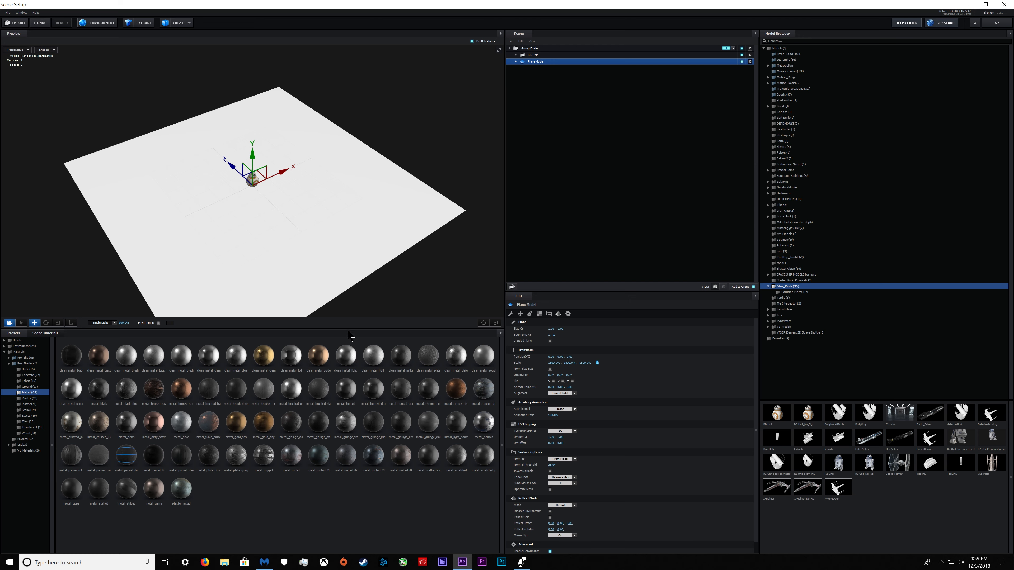
pyautogui.moveTo(369, 262); pyautogui.dragTo(343, 241)
pyautogui.scroll(2, 342, 240)
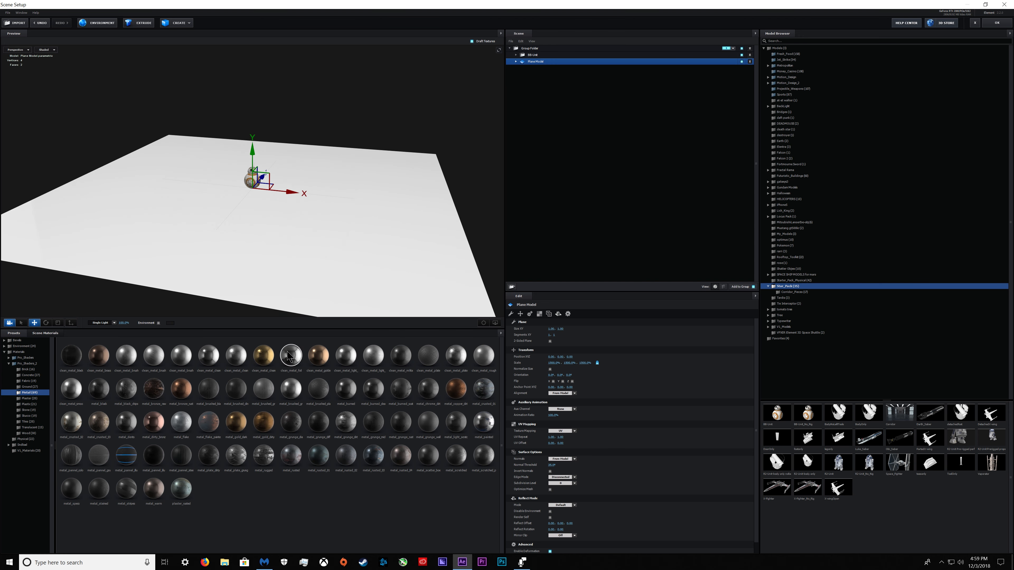
pyautogui.moveTo(290, 356); pyautogui.dragTo(327, 241)
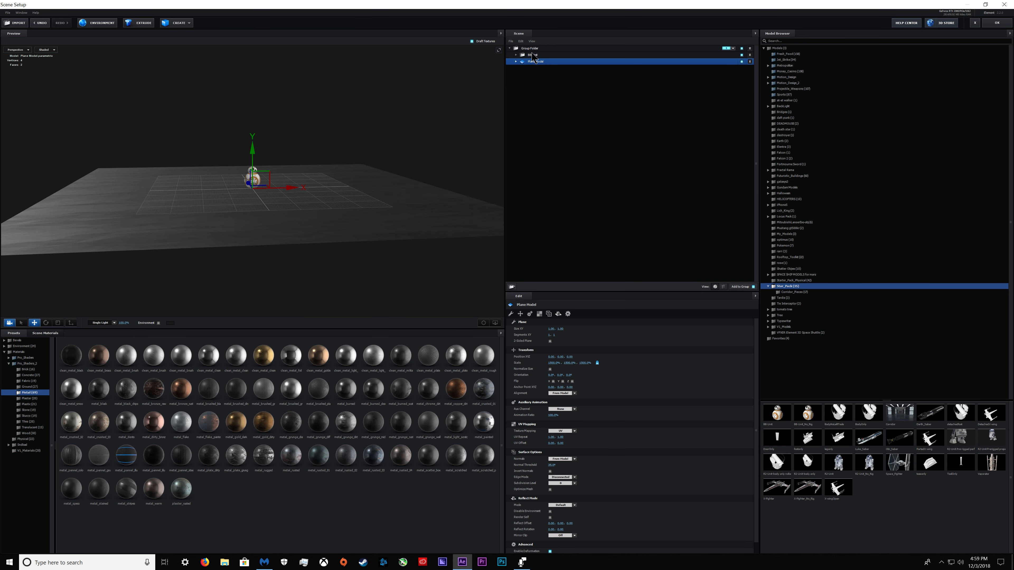
# Set the plane model's reflect mode to Mirror Surface.
pyautogui.click(558, 314)
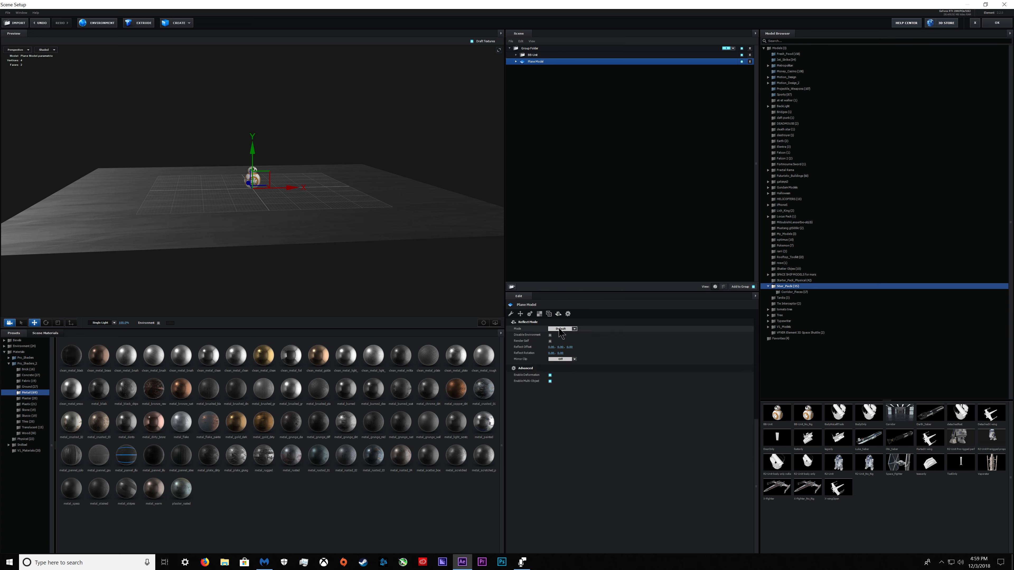
pyautogui.click(561, 329)
pyautogui.click(567, 349)
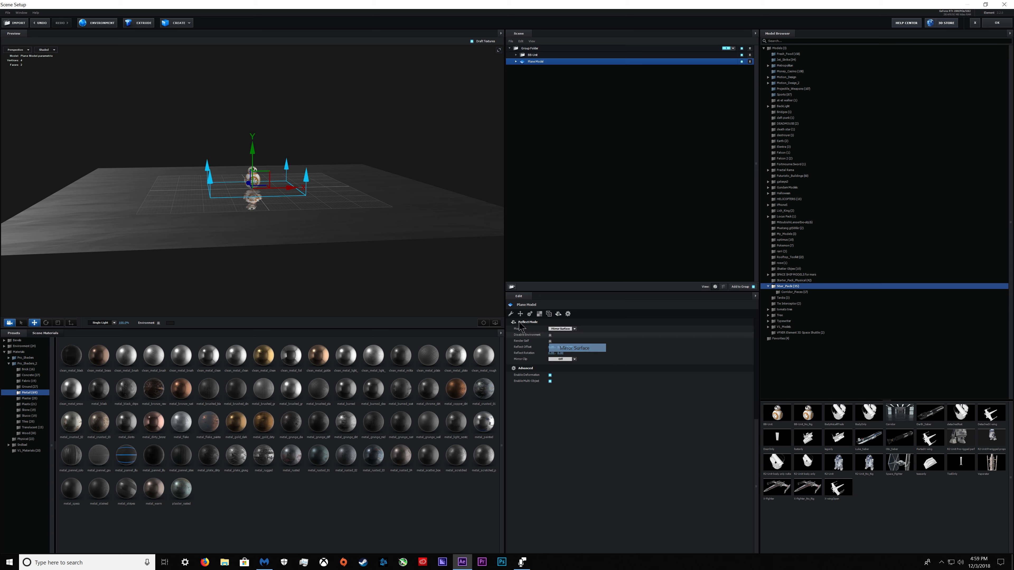
pyautogui.moveTo(306, 174); pyautogui.dragTo(319, 204)
pyautogui.scroll(5, 320, 204)
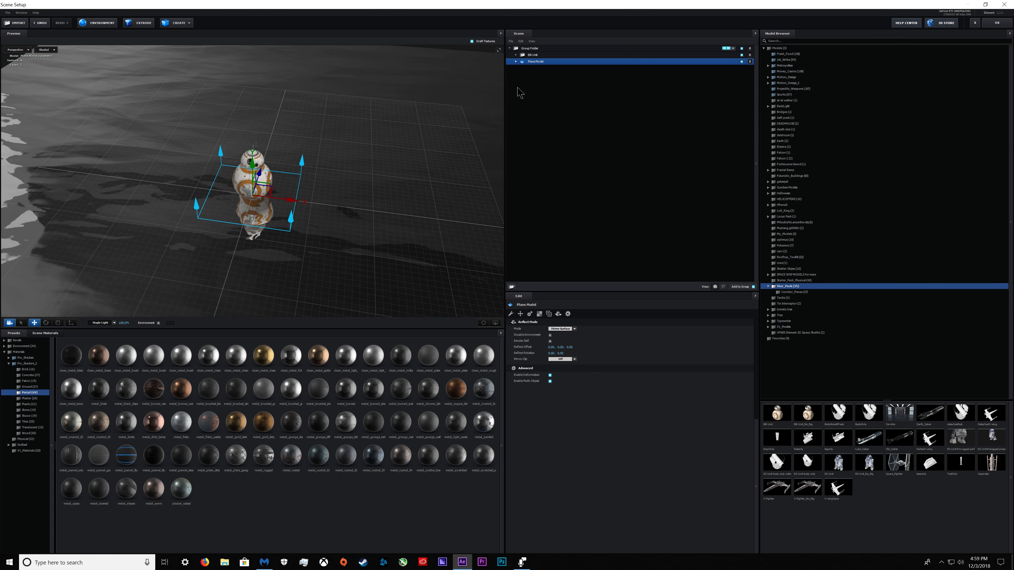
# Set the BB unit group's reflect mode to Spherical.
pyautogui.click(533, 55)
pyautogui.click(530, 314)
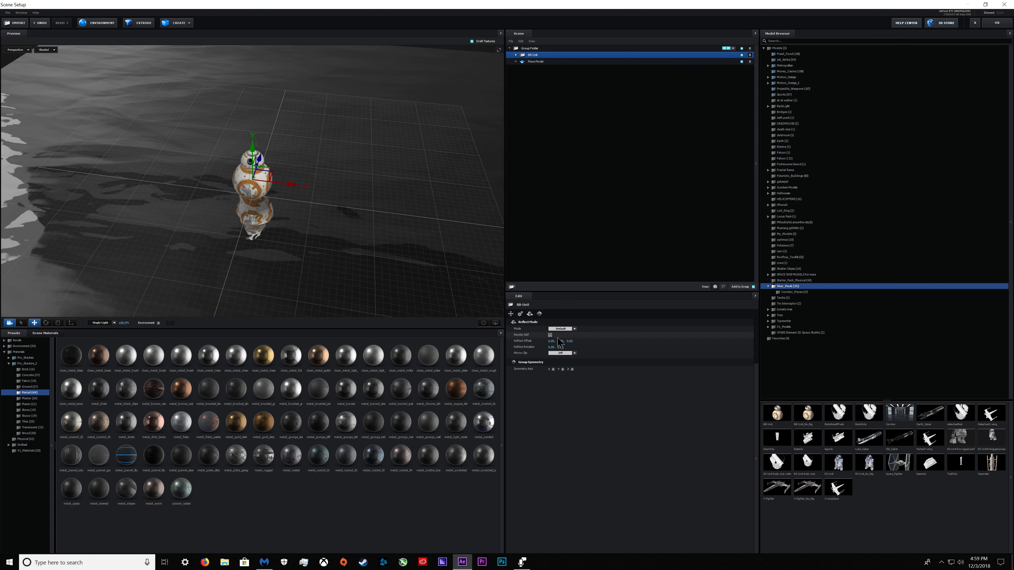
pyautogui.click(560, 329)
pyautogui.click(561, 355)
pyautogui.moveTo(274, 214)
pyautogui.mouseDown()
pyautogui.moveTo(285, 211)
pyautogui.moveTo(267, 200)
pyautogui.moveTo(317, 192)
pyautogui.moveTo(269, 210)
pyautogui.mouseUp()
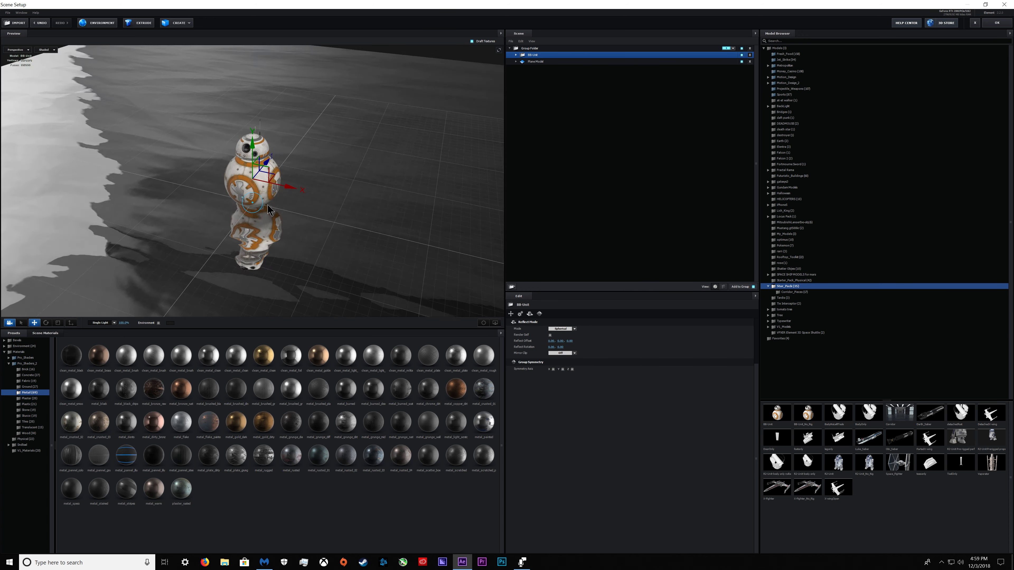
# Add the twisted wrap circle model from the last subfolder of the Motion_Design model library.
pyautogui.scroll(-10, 268, 205)
pyautogui.scroll(2, 314, 148)
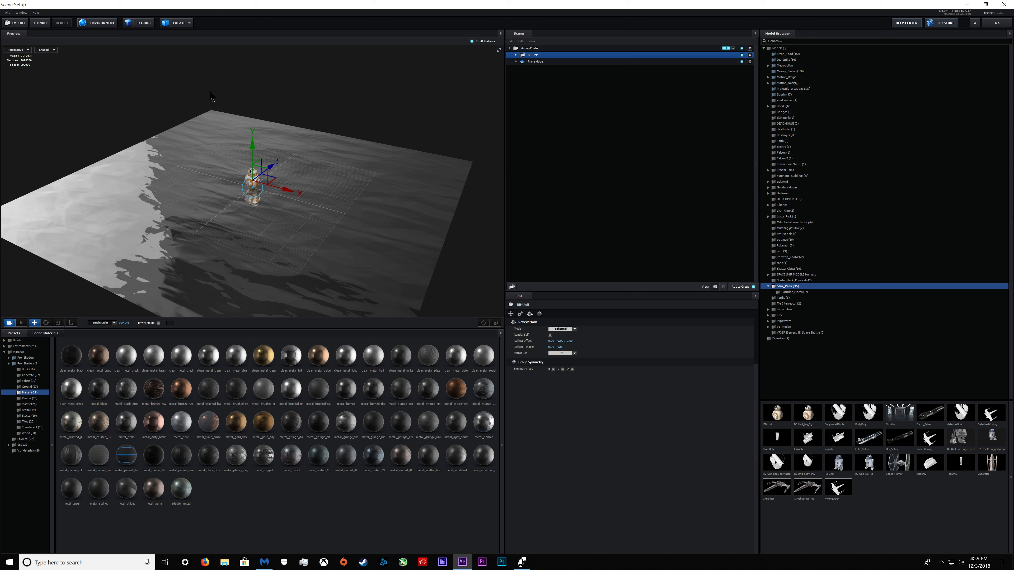
pyautogui.moveTo(328, 139)
pyautogui.mouseDown()
pyautogui.moveTo(359, 138)
pyautogui.moveTo(337, 147)
pyautogui.mouseUp()
pyautogui.scroll(-3, 332, 144)
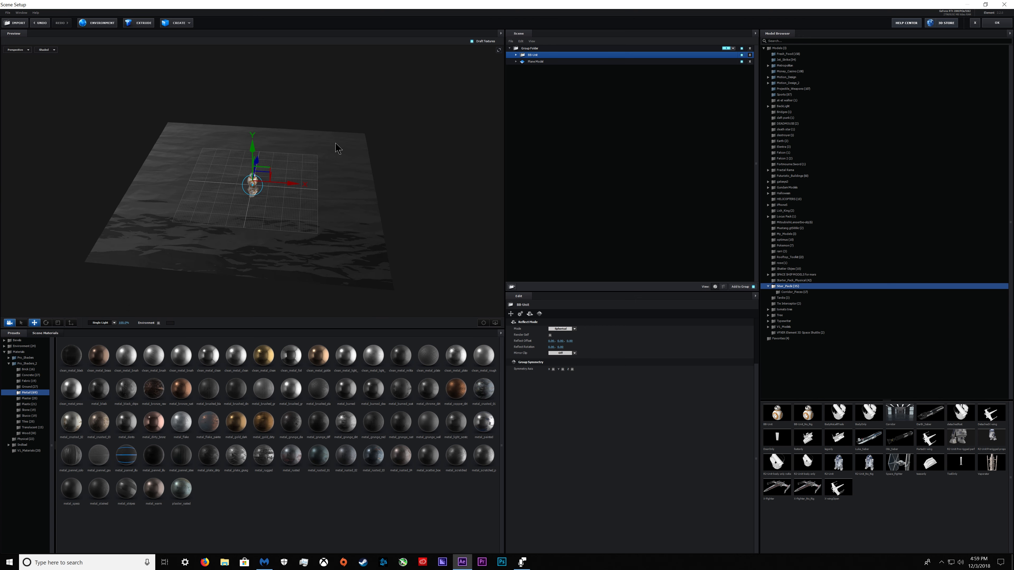
pyautogui.click(769, 286)
pyautogui.click(768, 83)
pyautogui.click(794, 223)
pyautogui.click(769, 84)
pyautogui.click(768, 77)
pyautogui.click(793, 164)
pyautogui.click(795, 170)
pyautogui.click(808, 414)
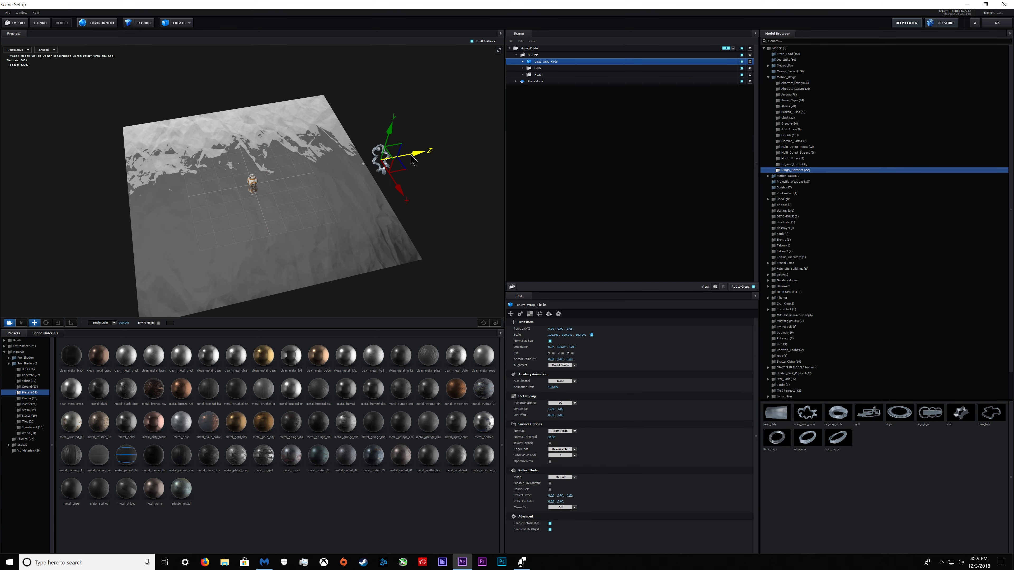
# Enlarge the twisted ring model and place a duplicate of it at a different position.
pyautogui.moveTo(553, 336); pyautogui.dragTo(590, 335)
pyautogui.hotkey('ctrl', 'd')
pyautogui.moveTo(280, 240); pyautogui.dragTo(303, 192)
pyautogui.moveTo(408, 260); pyautogui.dragTo(298, 248)
pyautogui.scroll(-5, 297, 247)
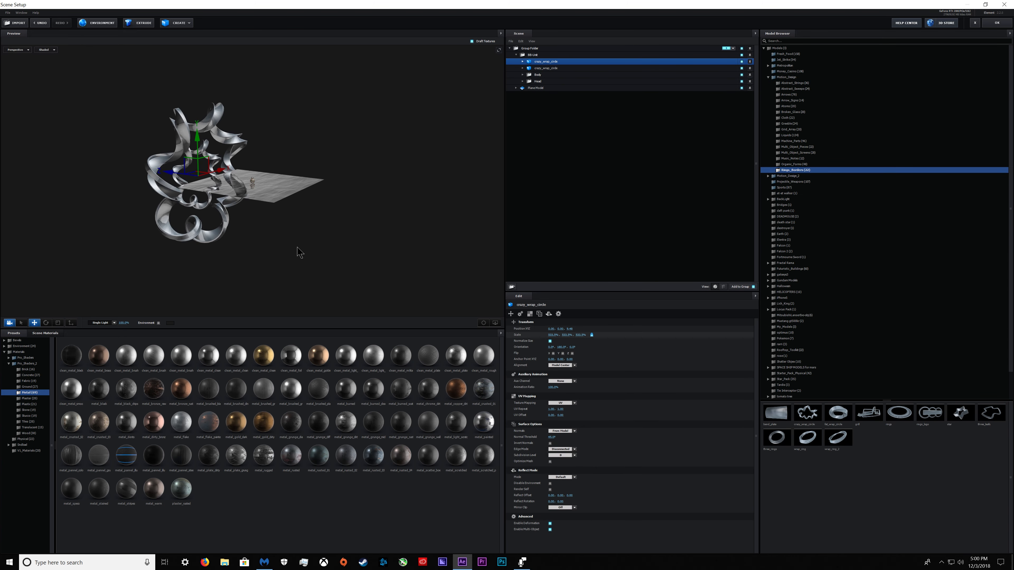
# Move both twisted rings and the plane model directly into the main group folder, outside the BB unit's group.
pyautogui.moveTo(538, 63); pyautogui.dragTo(542, 111)
pyautogui.moveTo(536, 75); pyautogui.dragTo(541, 112)
pyautogui.moveTo(297, 106); pyautogui.dragTo(331, 110)
pyautogui.click(533, 75)
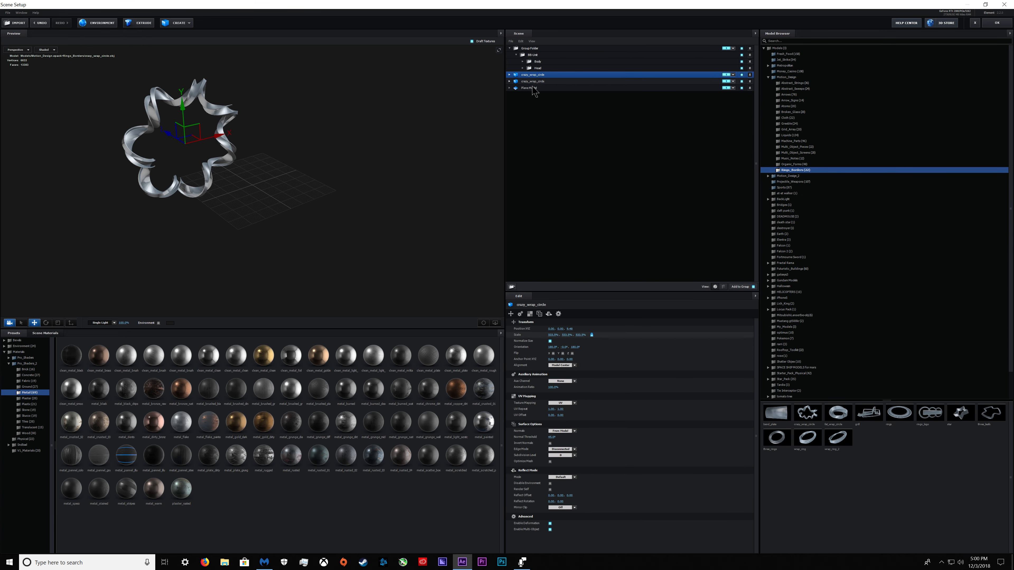
pyautogui.moveTo(532, 75); pyautogui.dragTo(531, 48)
pyautogui.click(529, 87)
pyautogui.moveTo(533, 82); pyautogui.dragTo(530, 49)
# Add the organic_06 model from Organic_Forms, set its X orientation to -90 and enlarge it beside the rings.
pyautogui.click(795, 165)
pyautogui.click(776, 438)
pyautogui.moveTo(279, 240); pyautogui.dragTo(339, 240)
pyautogui.moveTo(215, 180); pyautogui.dragTo(113, 175)
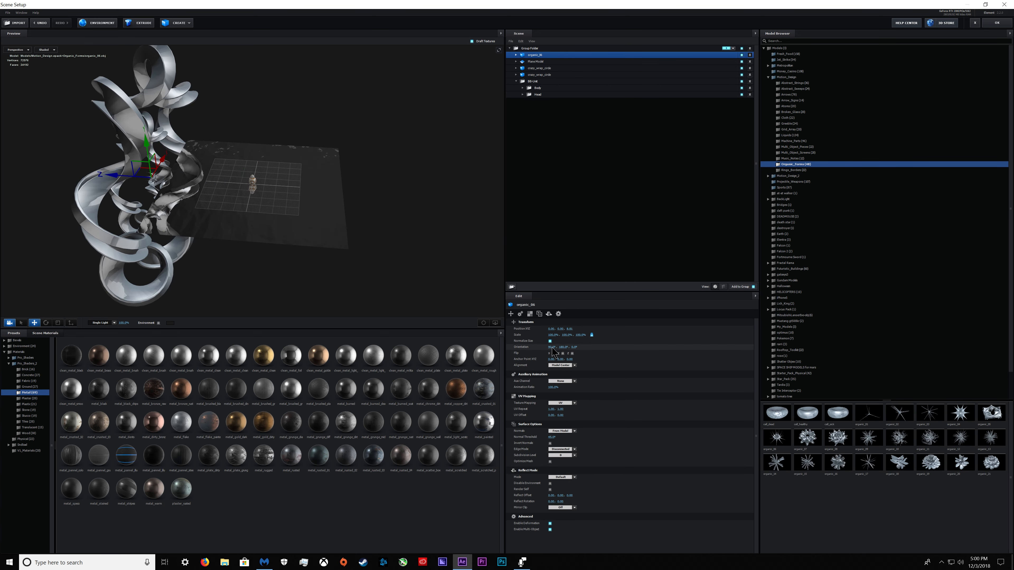
pyautogui.click(552, 348)
pyautogui.write('-90')
pyautogui.moveTo(552, 335); pyautogui.dragTo(591, 335)
pyautogui.moveTo(279, 240); pyautogui.dragTo(399, 247)
# Add the organic_19 model, set its X orientation to -90 and move it behind the rings.
pyautogui.click(931, 464)
pyautogui.click(553, 347)
pyautogui.write('-90')
pyautogui.moveTo(292, 172); pyautogui.dragTo(431, 135)
# Scale the organic_19 model up to 1250% so it forms a large backdrop behind the rings.
pyautogui.moveTo(552, 335); pyautogui.dragTo(591, 335)
pyautogui.moveTo(360, 240); pyautogui.dragTo(400, 208)
pyautogui.click(567, 335)
pyautogui.write('1500')
pyautogui.moveTo(359, 239); pyautogui.dragTo(303, 255)
pyautogui.click(553, 335)
pyautogui.write('1000')
pyautogui.moveTo(160, 240); pyautogui.dragTo(279, 199)
pyautogui.click(554, 335)
pyautogui.write('1250')
pyautogui.moveTo(360, 224); pyautogui.dragTo(287, 255)
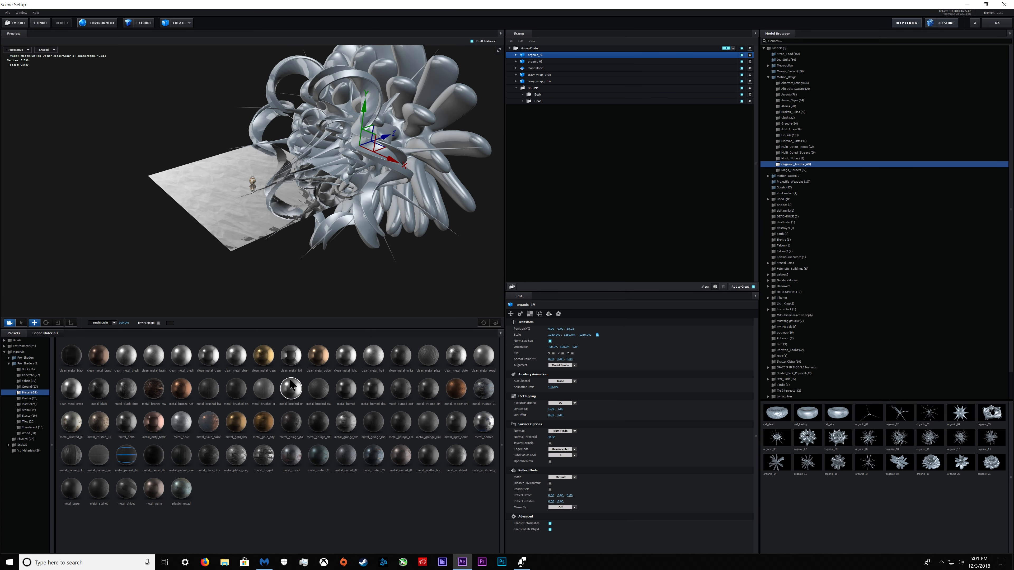
# Try gold and copper metal presets on the ring and organic models.
pyautogui.click(239, 428)
pyautogui.moveTo(236, 423); pyautogui.dragTo(331, 228)
pyautogui.moveTo(209, 355); pyautogui.dragTo(315, 120)
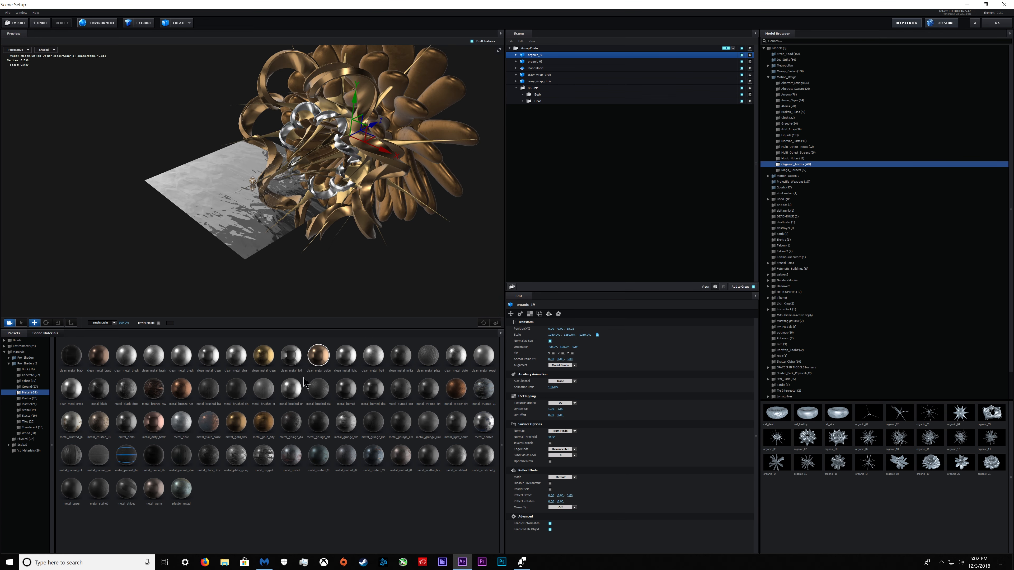
pyautogui.moveTo(318, 355); pyautogui.dragTo(340, 160)
pyautogui.moveTo(339, 224)
pyautogui.mouseDown()
pyautogui.moveTo(393, 183)
pyautogui.moveTo(339, 208)
pyautogui.mouseUp()
# Apply a patterned gold metal to the spikes and other clean metal presets to the surrounding ring and petal models.
pyautogui.moveTo(236, 422); pyautogui.dragTo(371, 172)
pyautogui.moveTo(432, 159); pyautogui.dragTo(340, 192)
pyautogui.moveTo(346, 355); pyautogui.dragTo(276, 192)
pyautogui.moveTo(318, 355); pyautogui.dragTo(380, 229)
pyautogui.moveTo(374, 355); pyautogui.dragTo(328, 120)
pyautogui.moveTo(328, 191); pyautogui.dragTo(376, 112)
pyautogui.moveTo(401, 355); pyautogui.dragTo(367, 120)
pyautogui.moveTo(415, 132); pyautogui.dragTo(455, 100)
# Place the plane model below the twisted rings in the scene list and adjust the ornamental models' positions.
pyautogui.click(541, 69)
pyautogui.moveTo(540, 68); pyautogui.dragTo(540, 84)
pyautogui.click(537, 55)
pyautogui.keyDown('shift'); pyautogui.click(539, 75); pyautogui.keyUp('shift')
pyautogui.moveTo(351, 100); pyautogui.dragTo(368, 89)
pyautogui.moveTo(319, 240); pyautogui.dragTo(235, 179)
pyautogui.moveTo(383, 131); pyautogui.dragTo(407, 130)
# Select the plane, both twisted rings and both organic models and move them below the BB unit in the list.
pyautogui.click(537, 82)
pyautogui.moveTo(462, 113); pyautogui.dragTo(319, 164)
pyautogui.scroll(-3, 308, 176)
pyautogui.scroll(5, 308, 177)
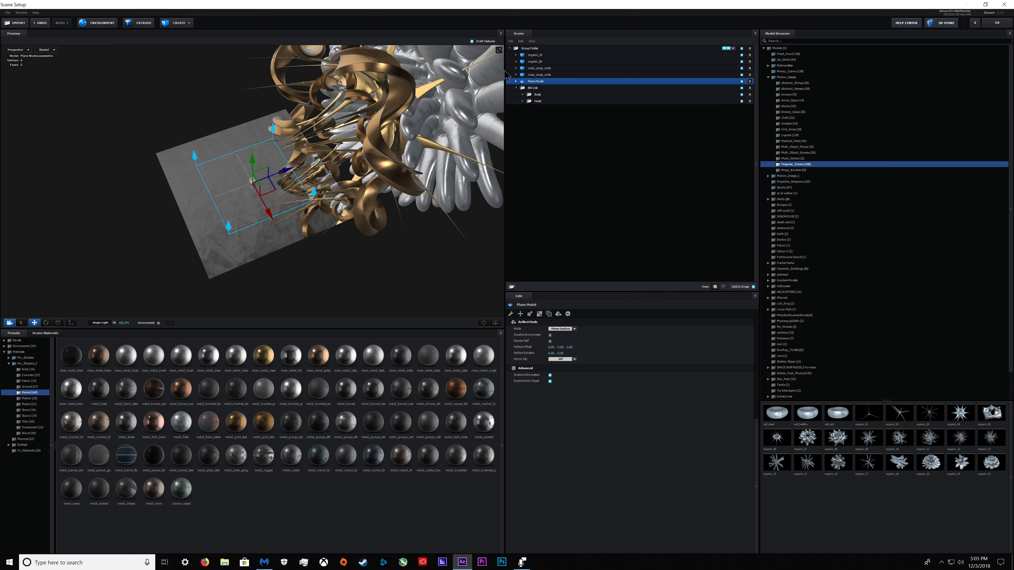
pyautogui.keyDown('shift'); pyautogui.click(538, 74); pyautogui.keyUp('shift')
pyautogui.keyDown('shift'); pyautogui.click(537, 68); pyautogui.keyUp('shift')
pyautogui.keyDown('shift'); pyautogui.click(536, 61); pyautogui.keyUp('shift')
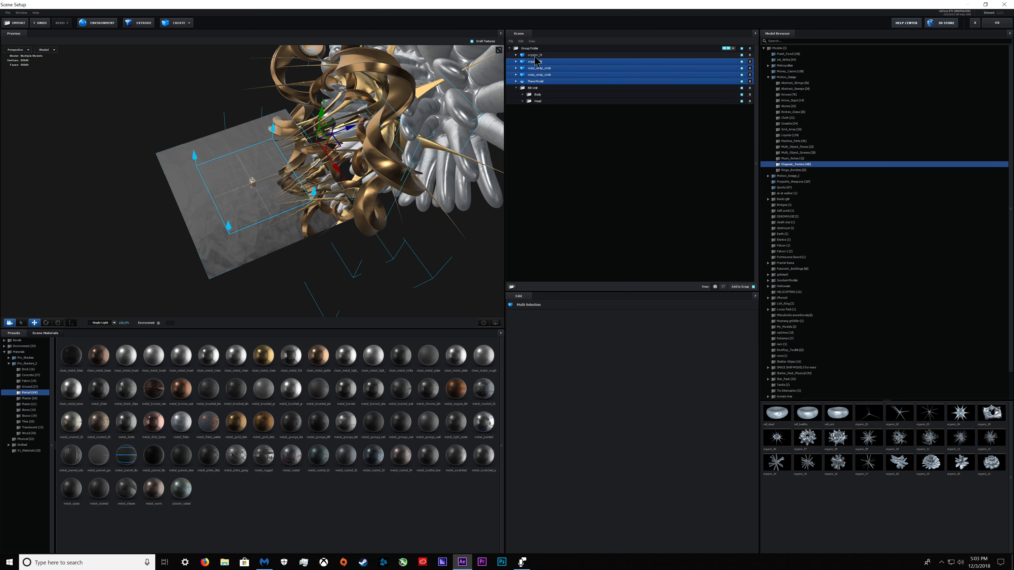
pyautogui.keyDown('shift'); pyautogui.click(536, 56); pyautogui.keyUp('shift')
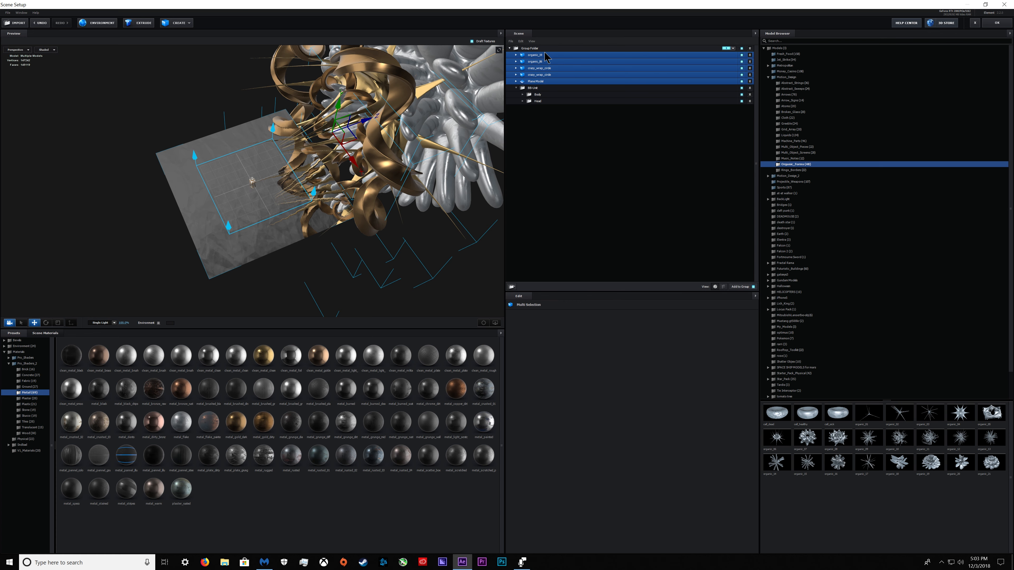
pyautogui.moveTo(537, 54); pyautogui.dragTo(537, 105)
# Create a second group folder on channel 2, move the plane, rings and organic models into it, and accept the scene.
pyautogui.rightClick(579, 143)
pyautogui.click(611, 149)
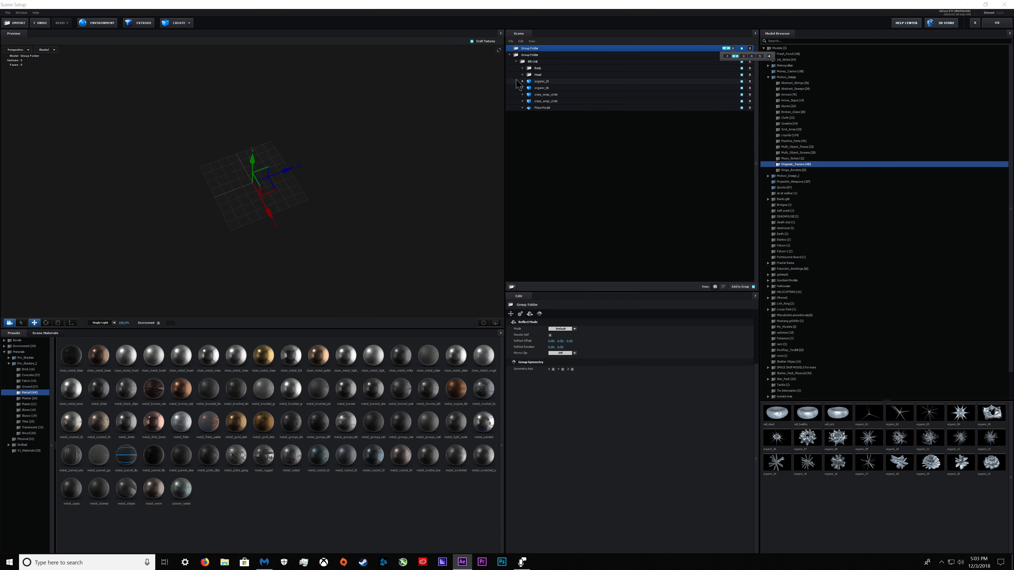
pyautogui.click(542, 82)
pyautogui.keyDown('ctrl'); pyautogui.click(544, 100); pyautogui.keyUp('ctrl')
pyautogui.keyDown('ctrl'); pyautogui.click(543, 94); pyautogui.keyUp('ctrl')
pyautogui.keyDown('ctrl'); pyautogui.click(543, 88); pyautogui.keyUp('ctrl')
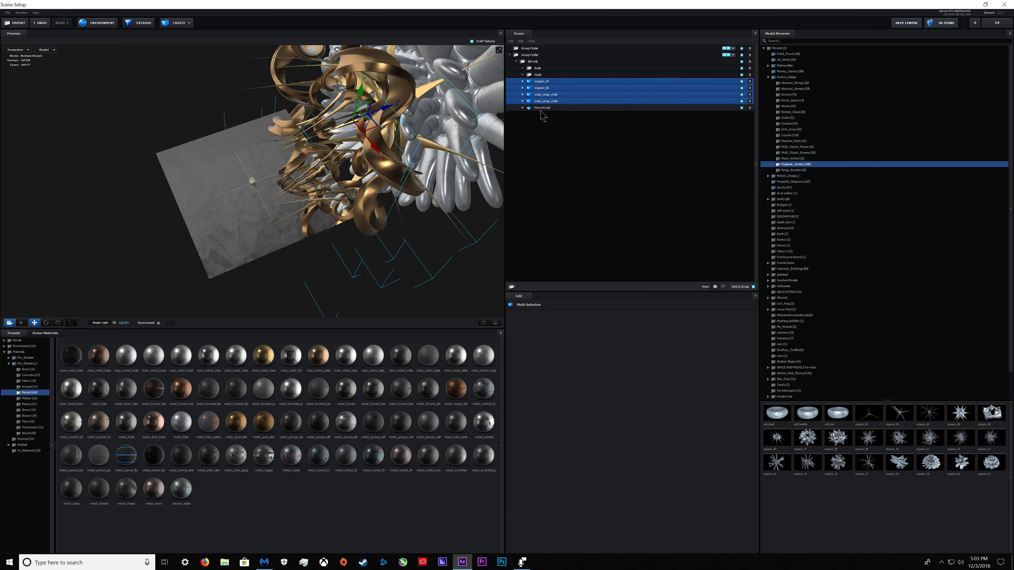
pyautogui.keyDown('ctrl'); pyautogui.click(544, 108); pyautogui.keyUp('ctrl')
pyautogui.moveTo(551, 95); pyautogui.dragTo(536, 50)
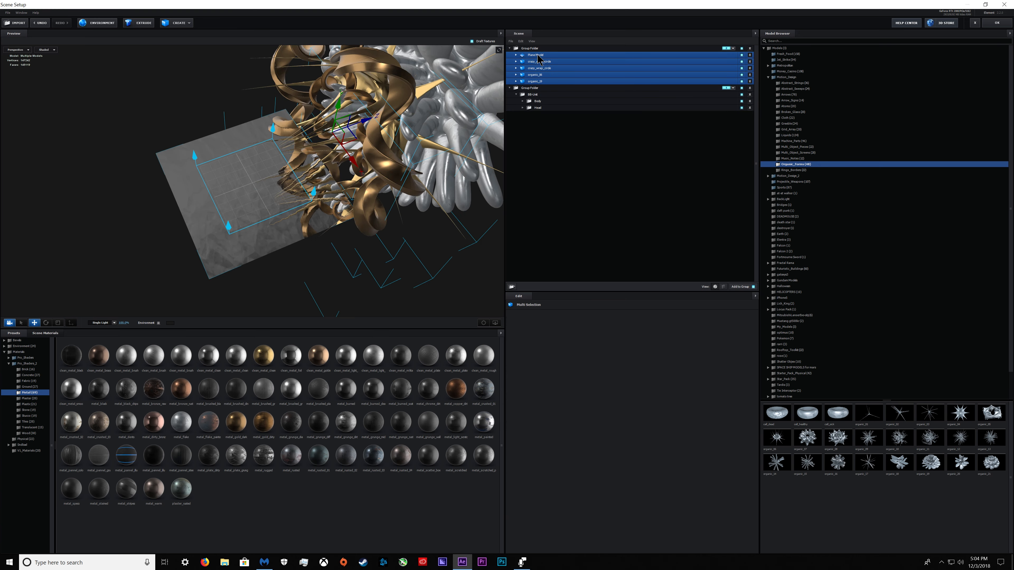
pyautogui.click(996, 23)
# Create a group null for Group 1 and rename it bb8 pos.
pyautogui.click(11, 77)
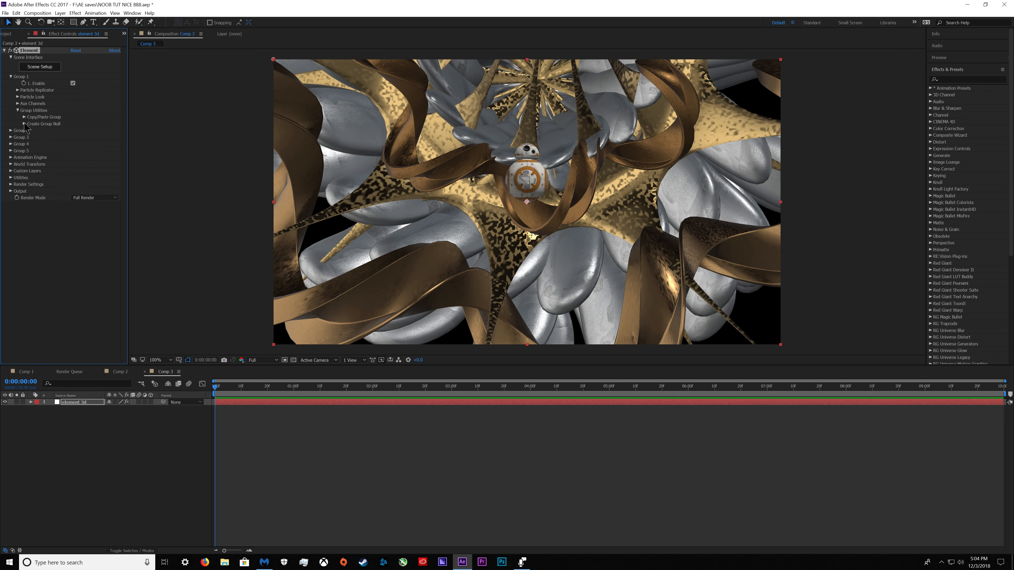
pyautogui.click(24, 124)
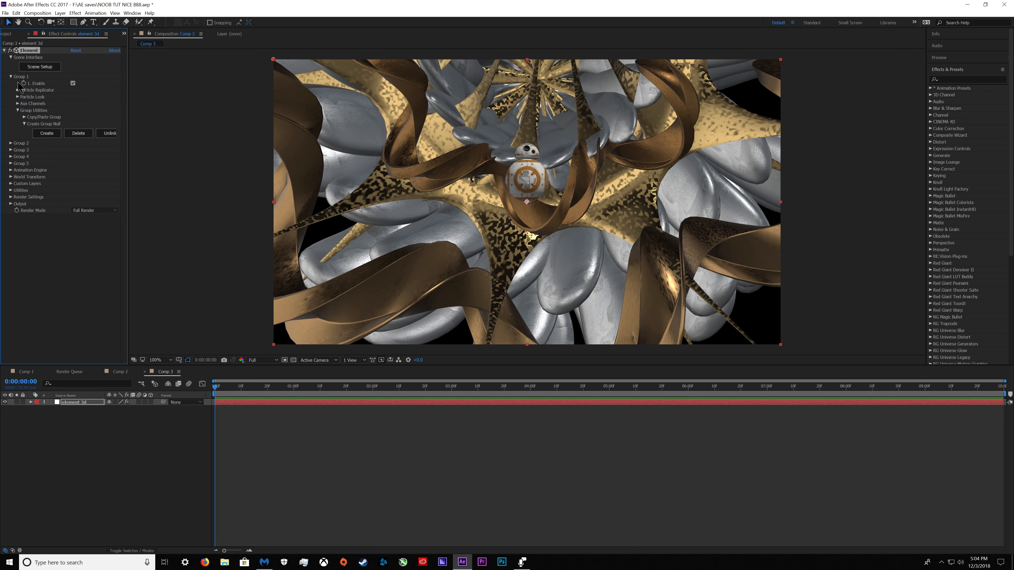
pyautogui.click(47, 133)
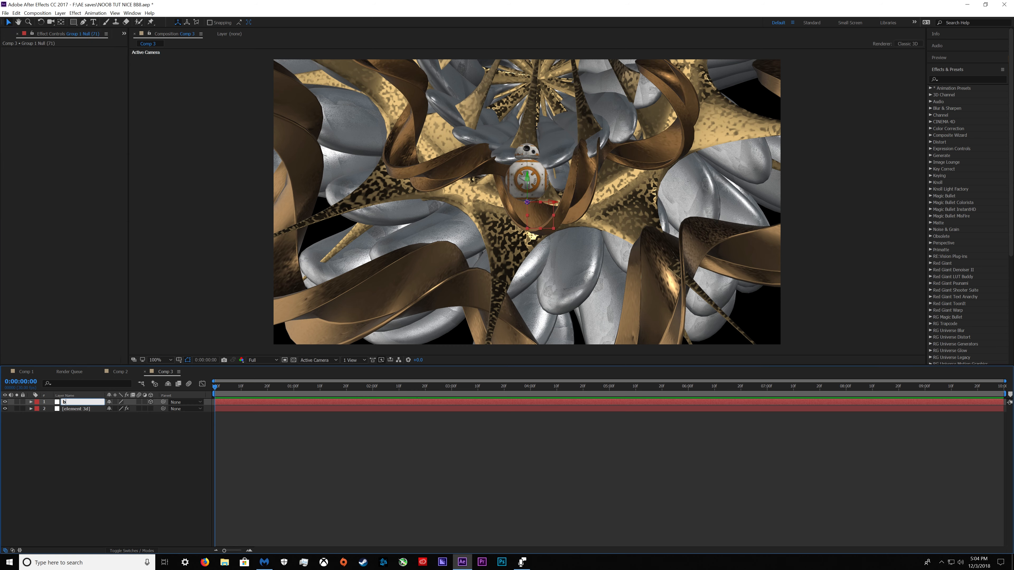
pyautogui.press('Return')
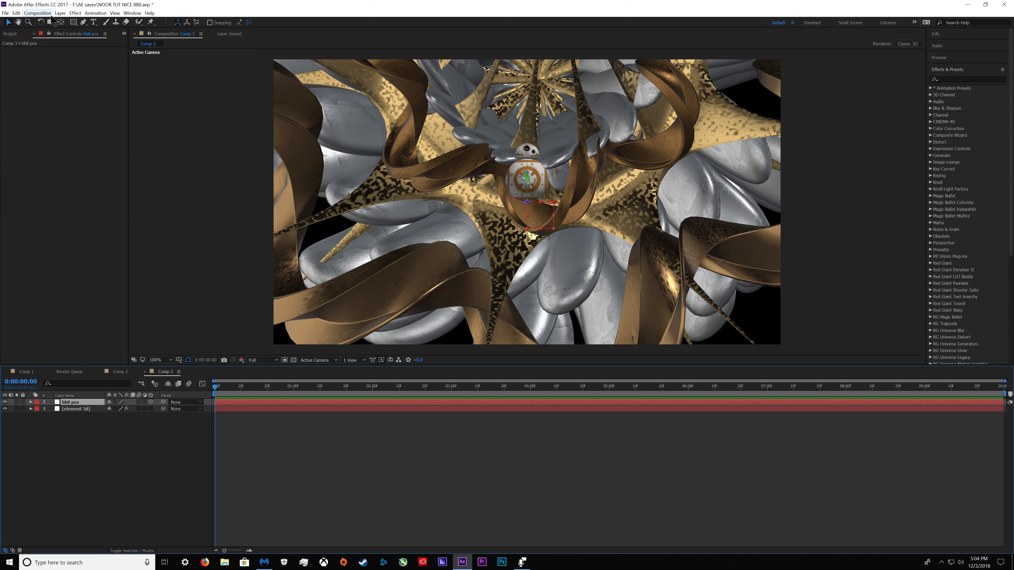
# Add a two-node camera with the 35mm preset to the composition.
pyautogui.click(60, 12)
pyautogui.click(51, 120)
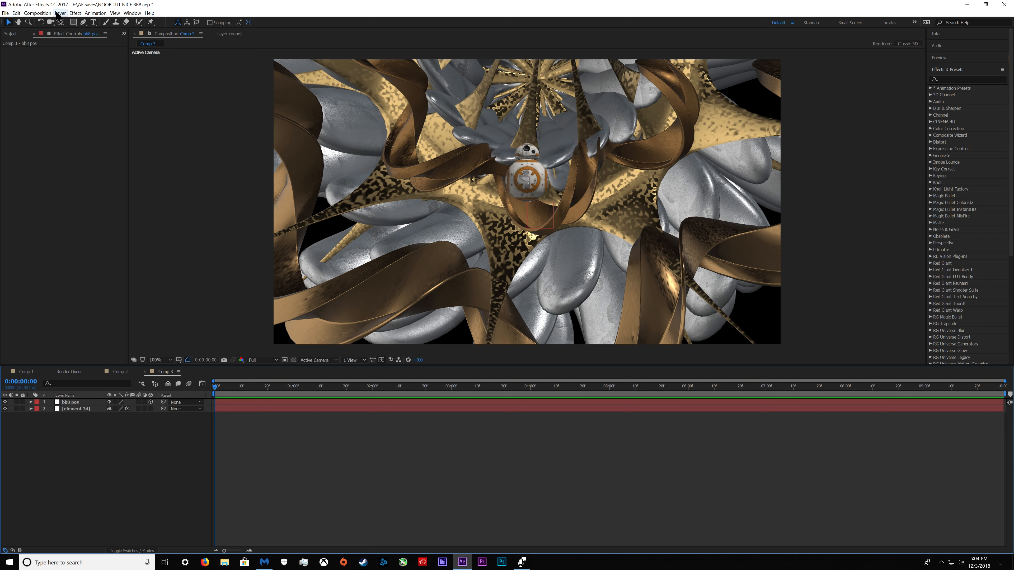
pyautogui.click(60, 13)
pyautogui.moveTo(80, 19)
pyautogui.click(216, 40)
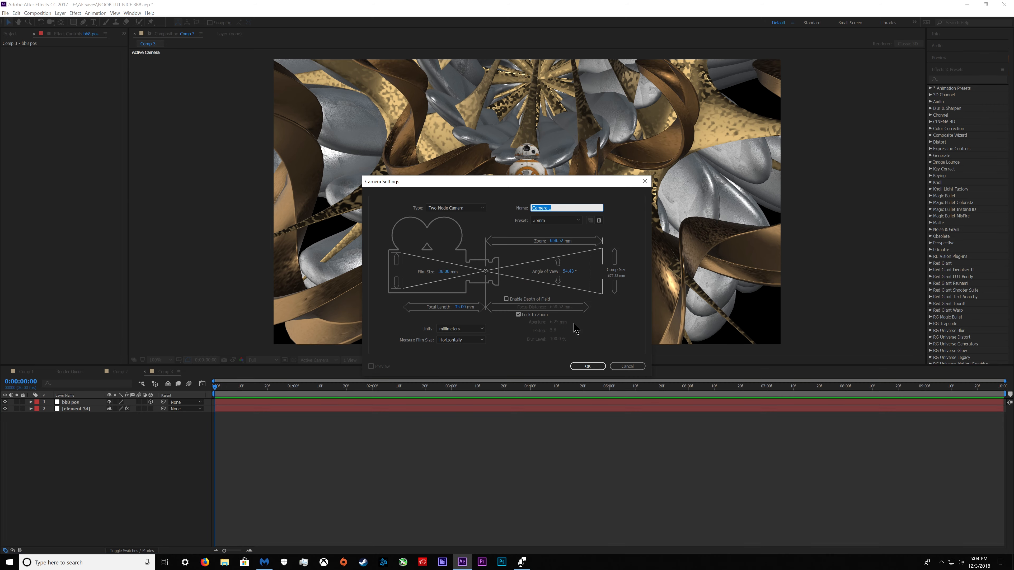
pyautogui.click(587, 367)
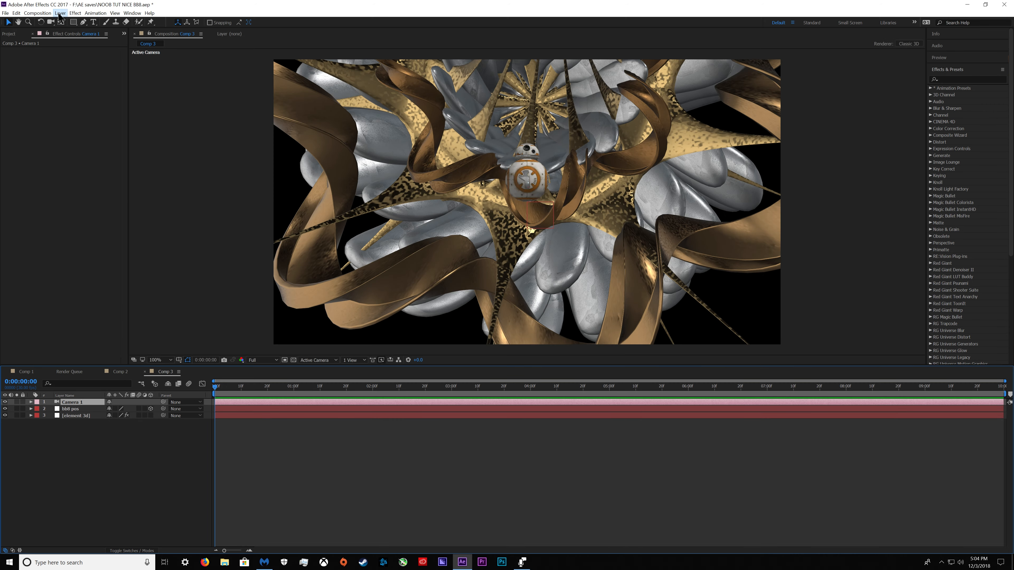
# Add a 3D null named dolly and parent Camera 1 to it.
pyautogui.click(60, 13)
pyautogui.moveTo(80, 19)
pyautogui.click(215, 47)
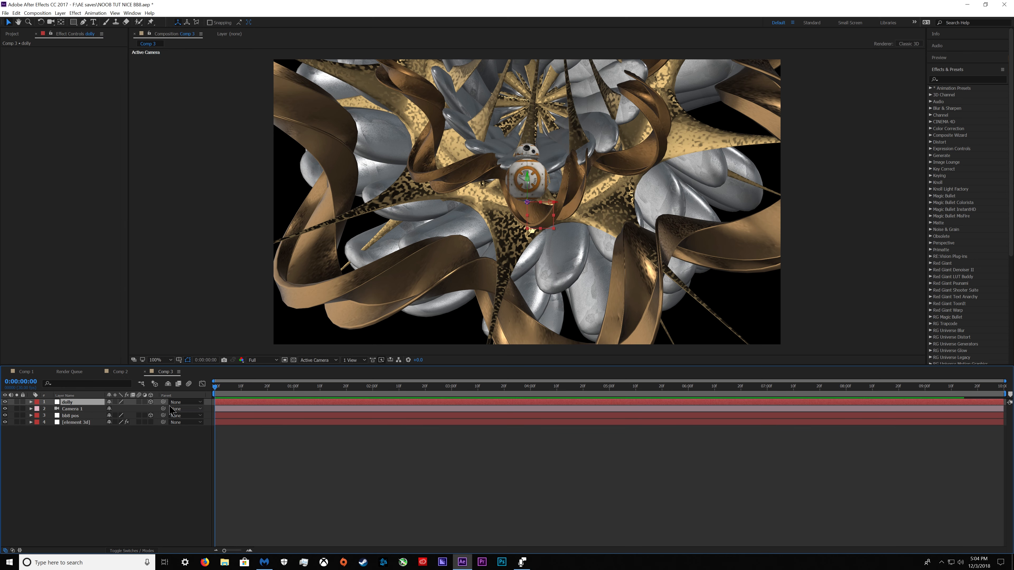
pyautogui.click(176, 409)
pyautogui.click(186, 422)
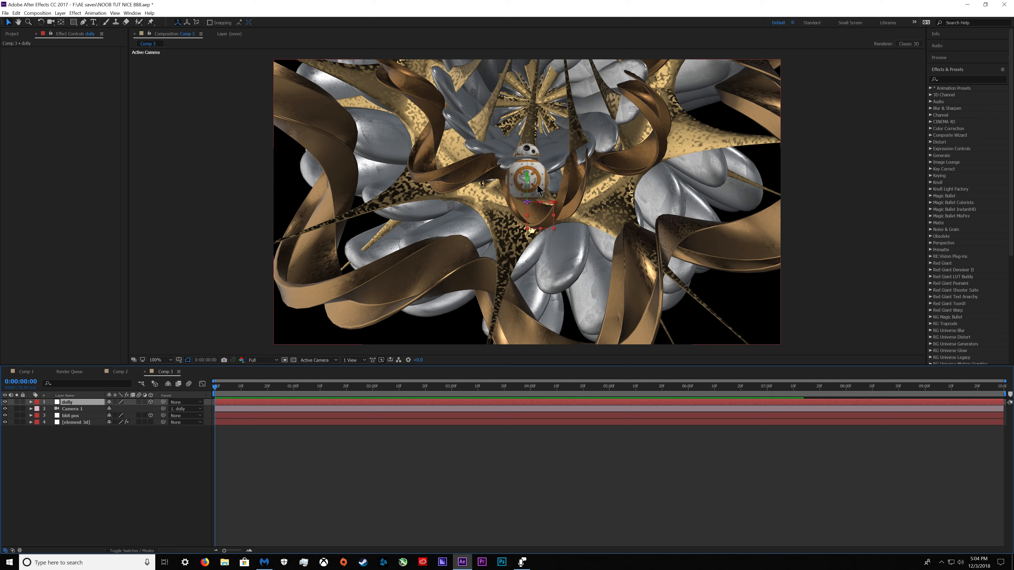
# Move the dolly null vertically so the camera frames the droid above the reflective floor.
pyautogui.moveTo(527, 176); pyautogui.dragTo(530, 64)
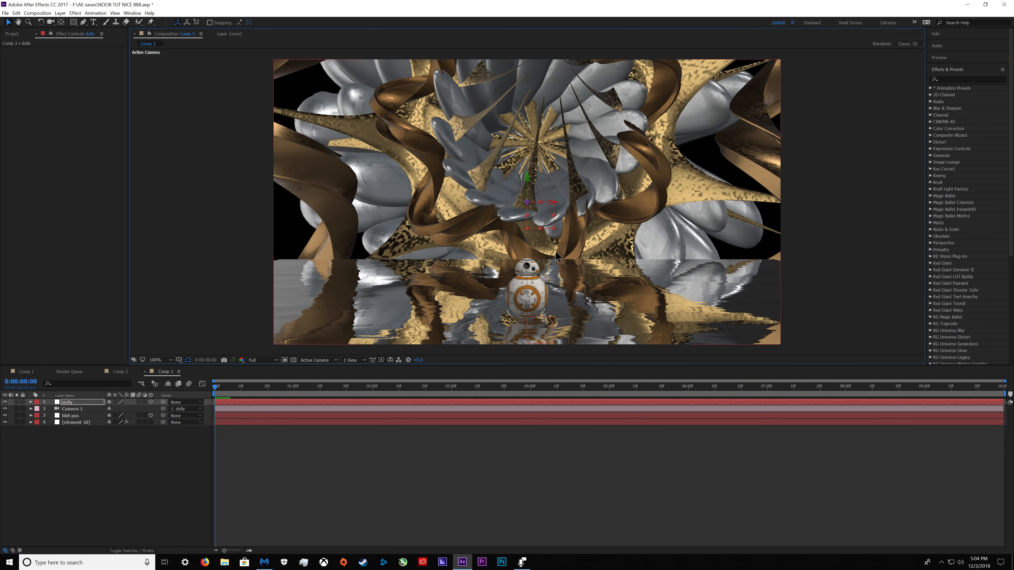
pyautogui.press(',')
pyautogui.press('.')
pyautogui.press('.')
pyautogui.moveTo(527, 160); pyautogui.dragTo(482, 312)
pyautogui.scroll(-2, 553, 201)
pyautogui.scroll(1, 553, 201)
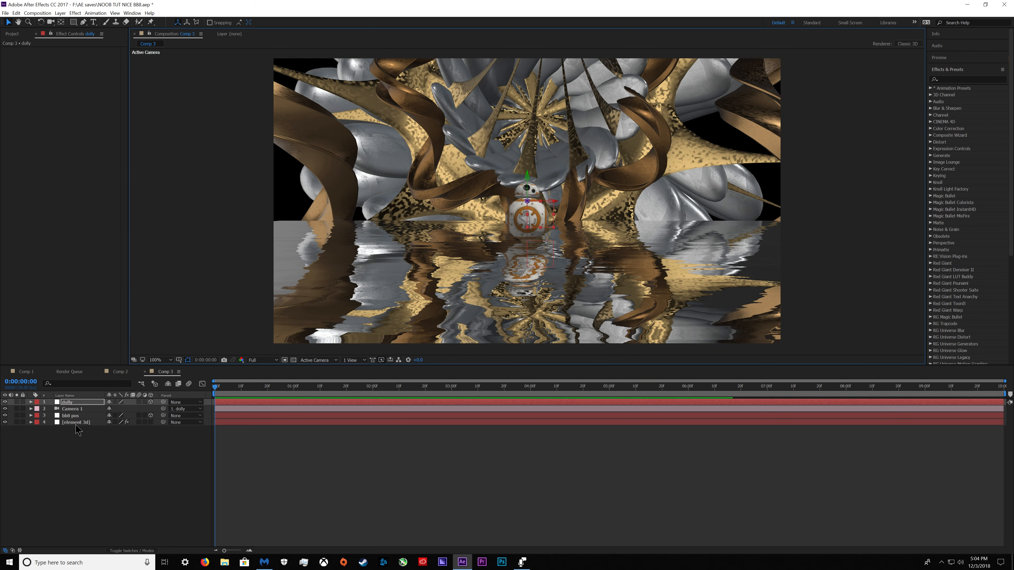
# Set the render mode of the Element effect on the element 3d layer to Preview.
pyautogui.click(80, 423)
pyautogui.click(91, 211)
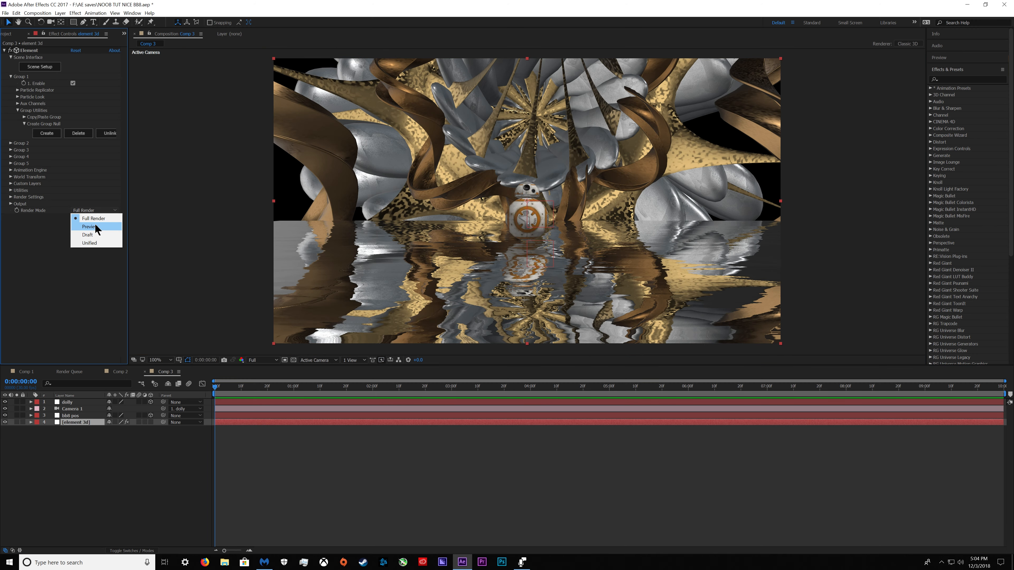
pyautogui.click(90, 226)
# Rotate the dolly null so the camera views the droid and the floor side-on.
pyautogui.click(386, 403)
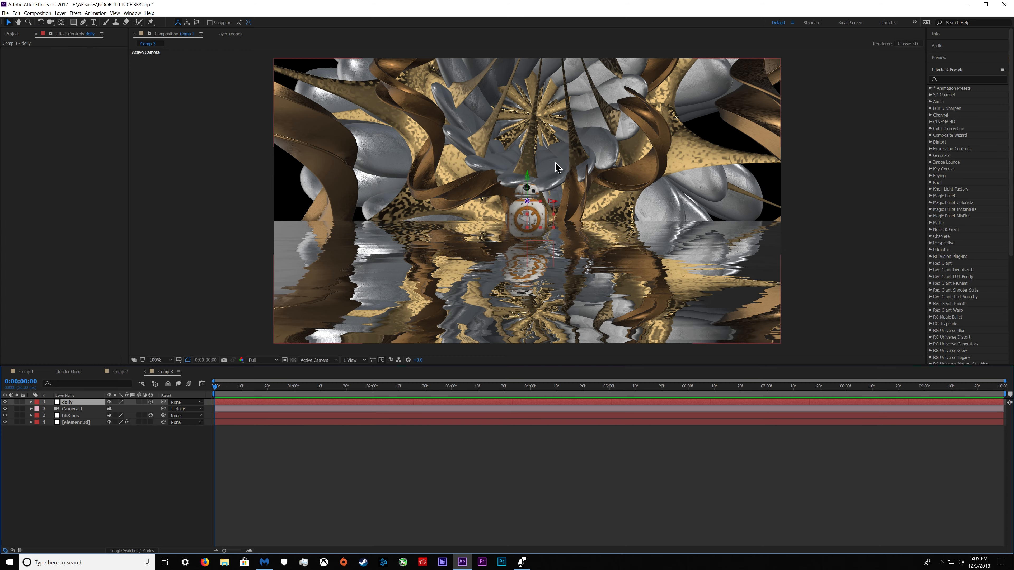
pyautogui.press('w')
pyautogui.moveTo(527, 176); pyautogui.dragTo(672, 48)
pyautogui.press('v')
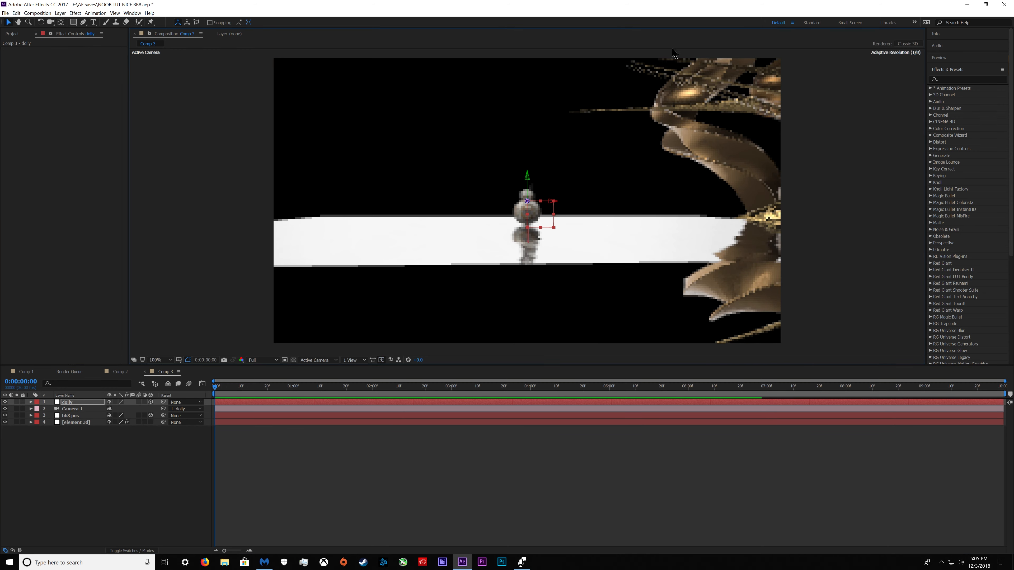
# Keyframe the bb8 pos null's Position at 0:00:00:00 and move the droid along Z to the ornament end of the floor.
pyautogui.click(60, 415)
pyautogui.press('p')
pyautogui.click(51, 422)
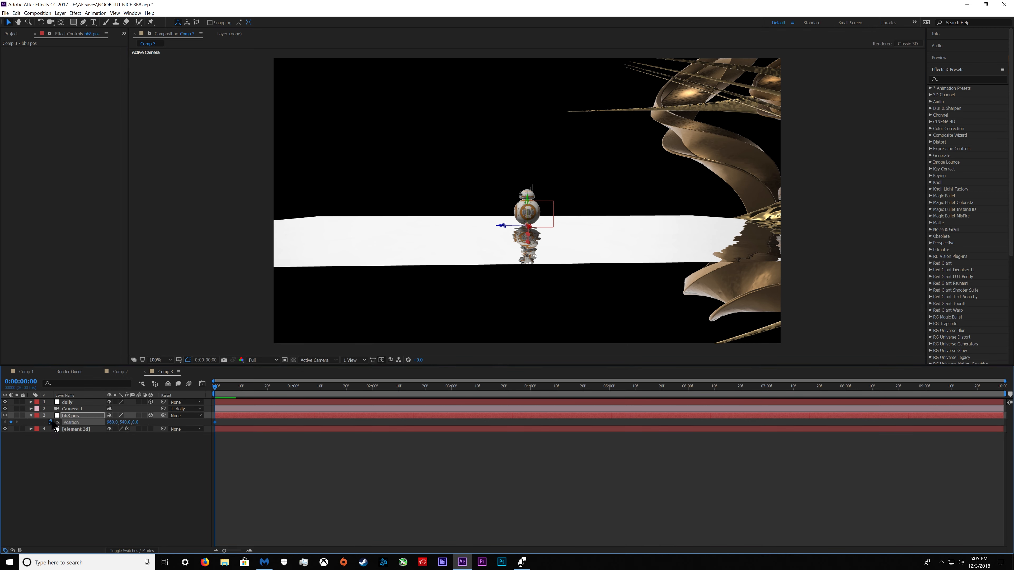
pyautogui.moveTo(501, 226); pyautogui.dragTo(706, 237)
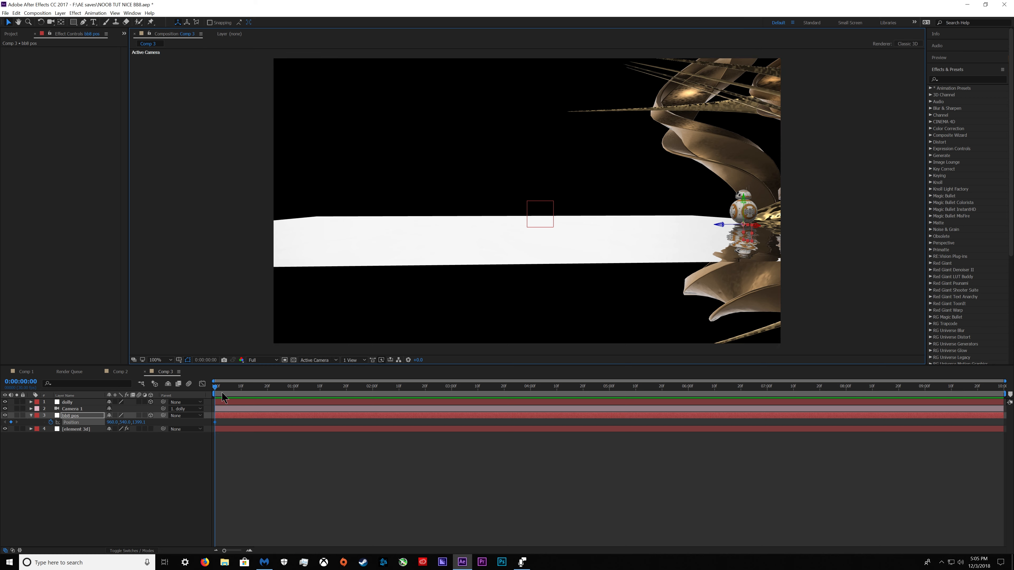
# At 0:00:09:29, move the bb8 pos null along Z to about -1144, near the opposite end of the floor.
pyautogui.moveTo(216, 387); pyautogui.dragTo(930, 388)
pyautogui.moveTo(721, 226); pyautogui.dragTo(56, 241)
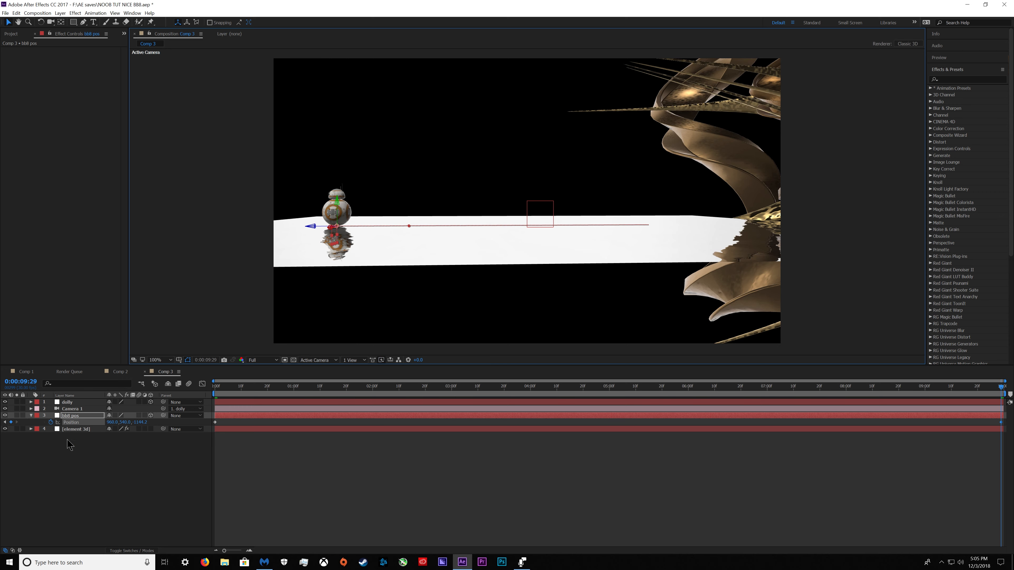
pyautogui.click(906, 494)
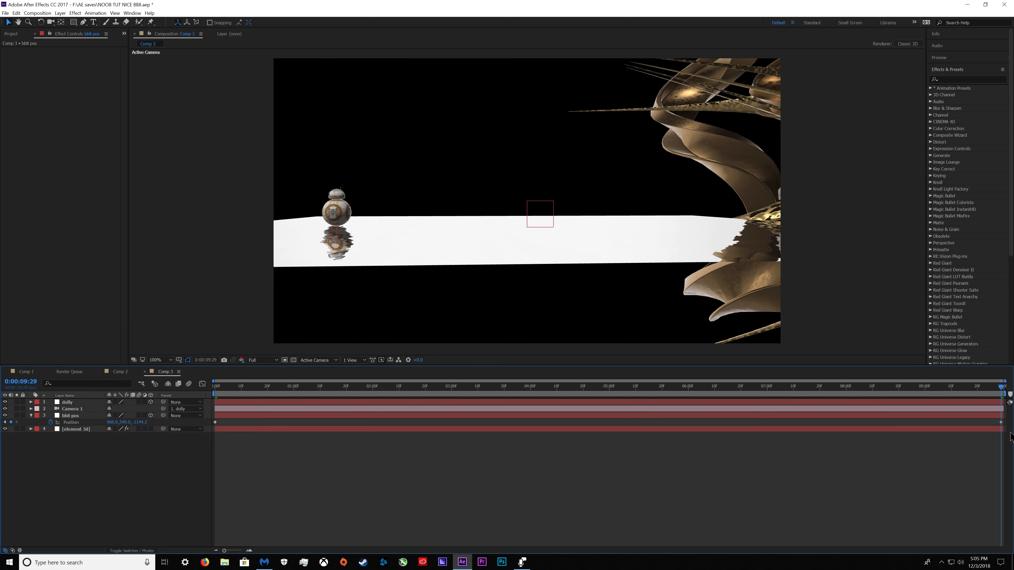
pyautogui.click(984, 416)
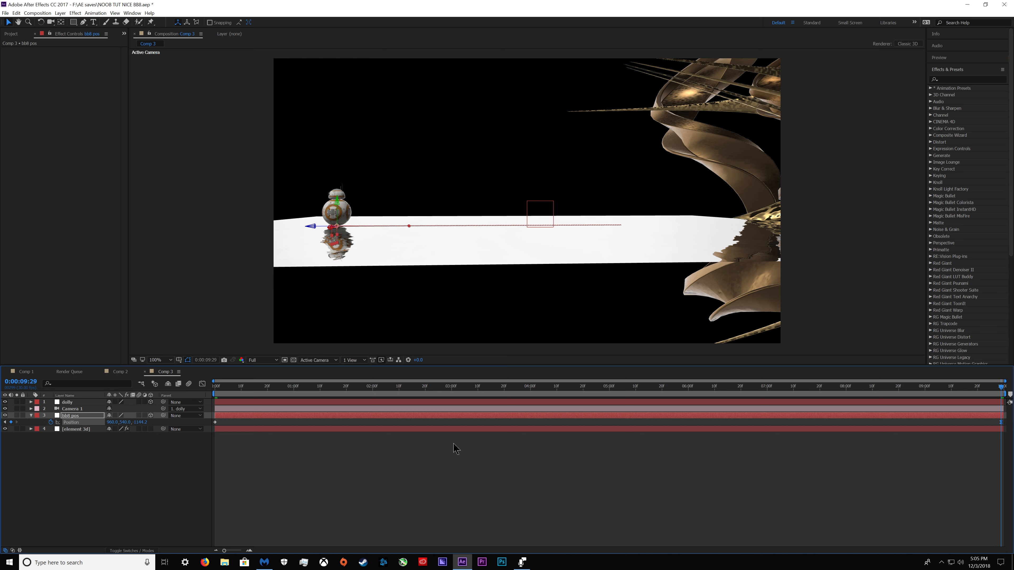
pyautogui.click(31, 416)
# Expose Channel 1's rotation controls in Element's Group 1 Aux Channels, test rotating its first axis and undo the test.
pyautogui.click(77, 423)
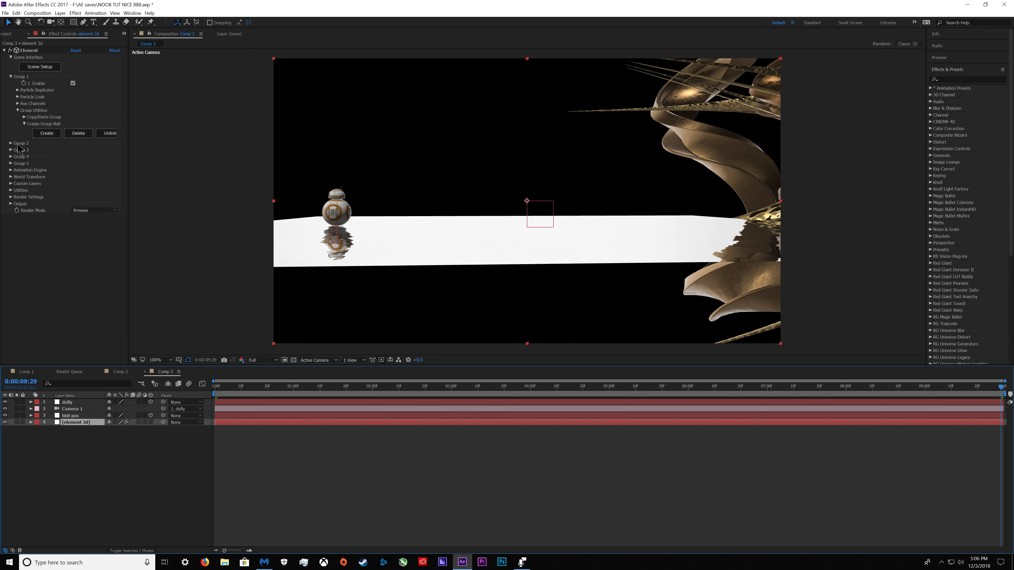
pyautogui.click(18, 103)
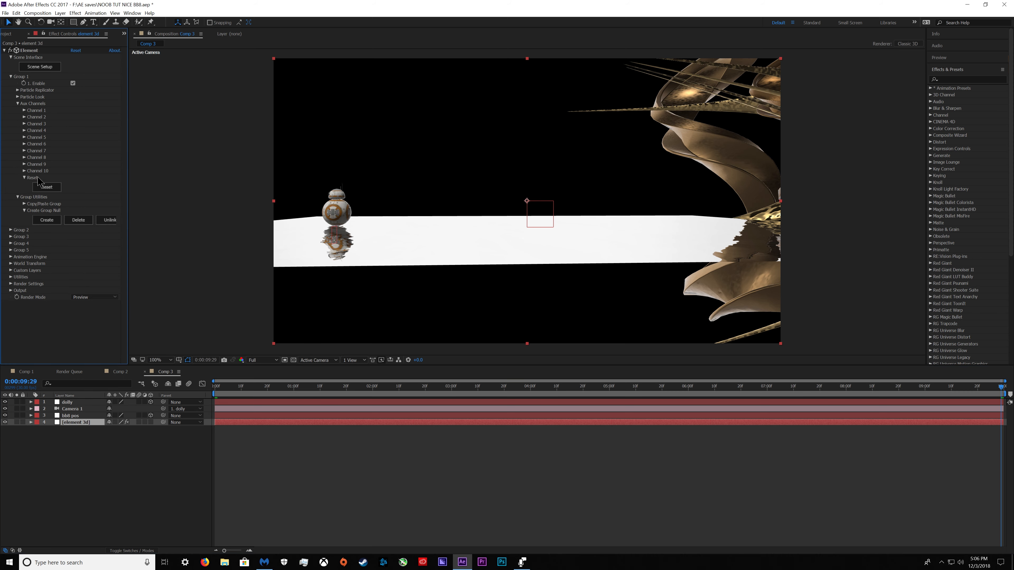
pyautogui.click(24, 110)
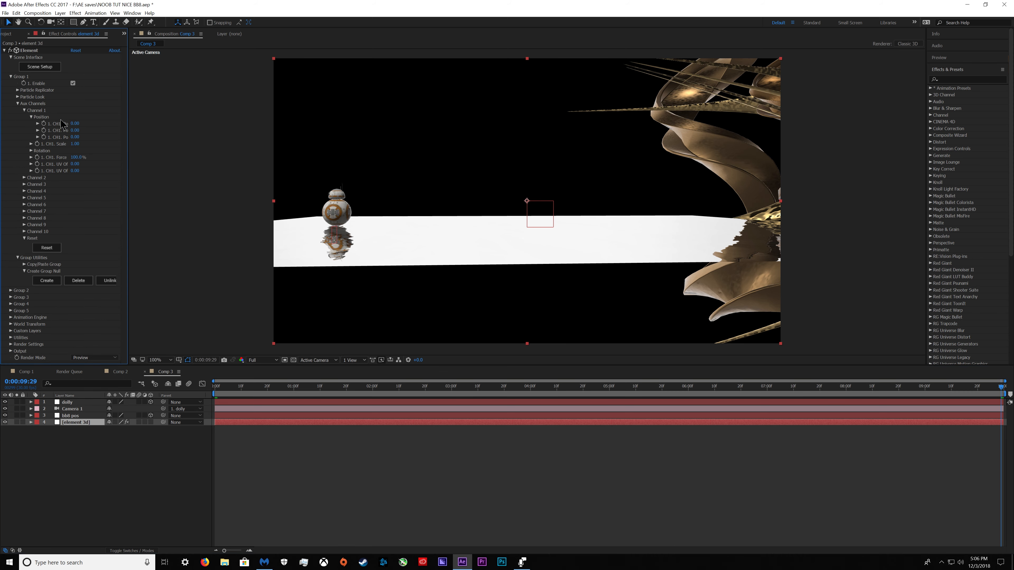
pyautogui.click(31, 151)
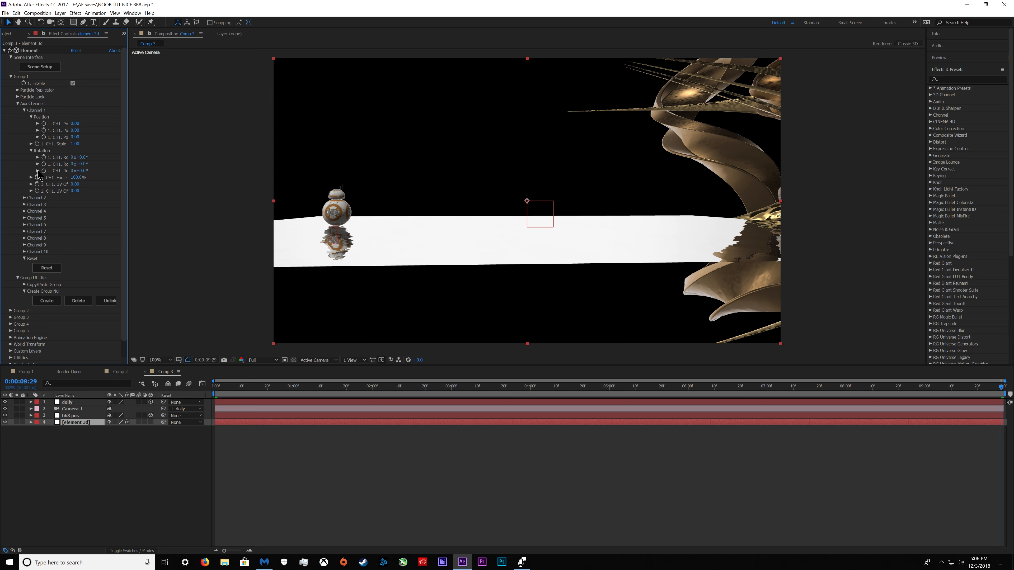
pyautogui.click(38, 171)
pyautogui.click(38, 172)
pyautogui.moveTo(82, 164); pyautogui.dragTo(108, 165)
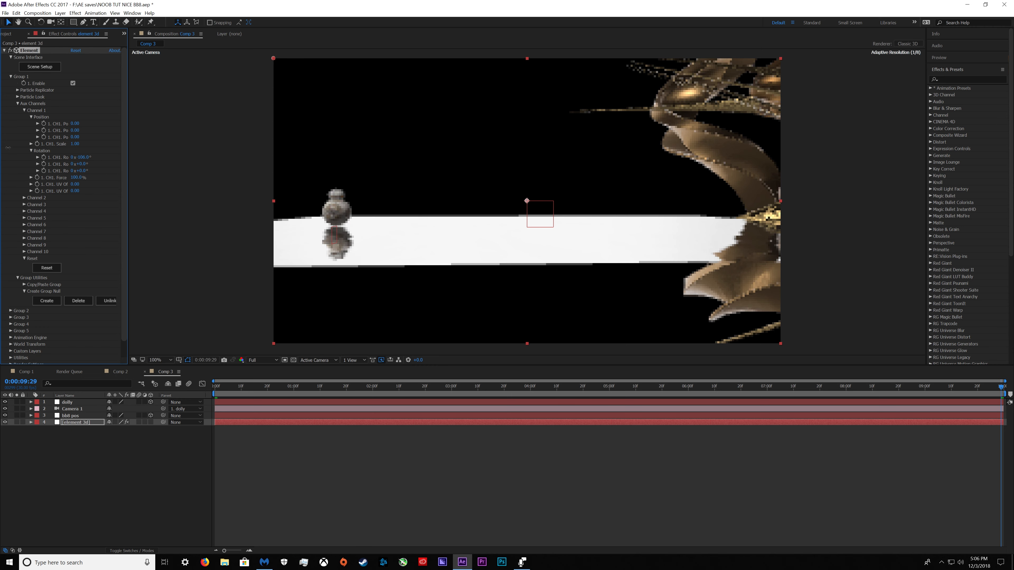
pyautogui.hotkey('ctrl', 'z')
# Keyframe Channel 1's first rotation axis at 0 on the first frame and at several negative turns on the last frame.
pyautogui.click(215, 387)
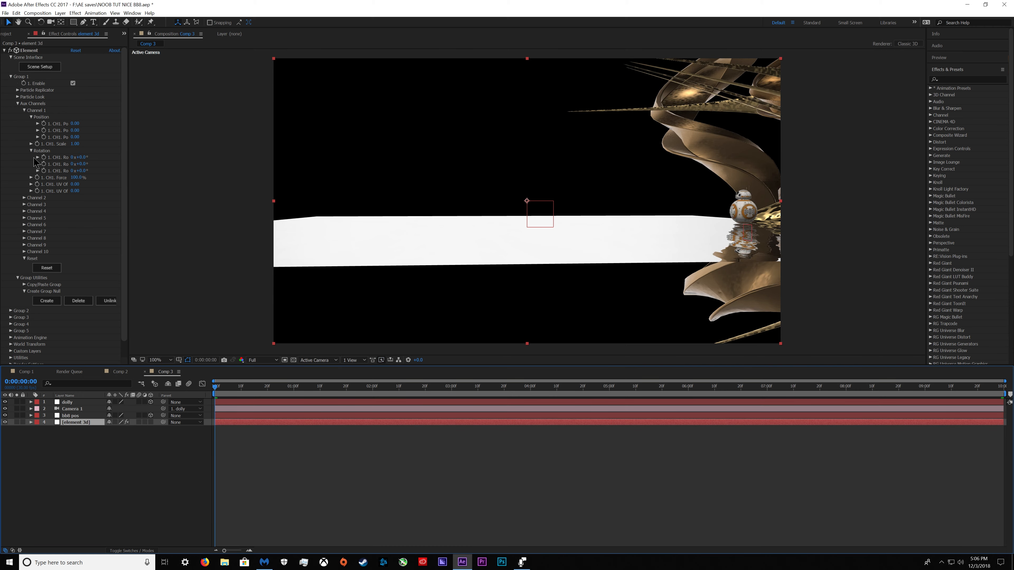
pyautogui.click(43, 157)
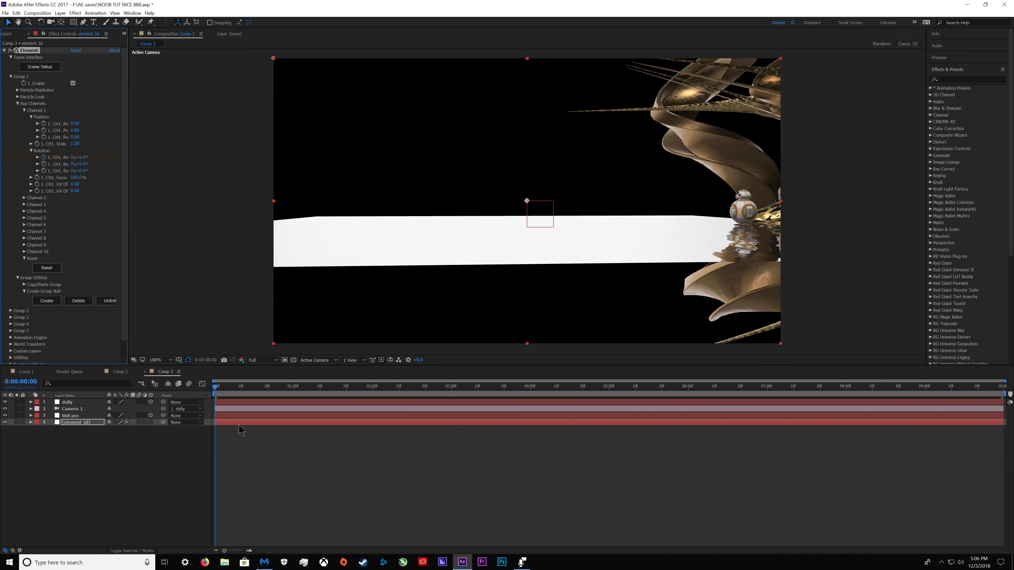
pyautogui.press('u')
pyautogui.press('End')
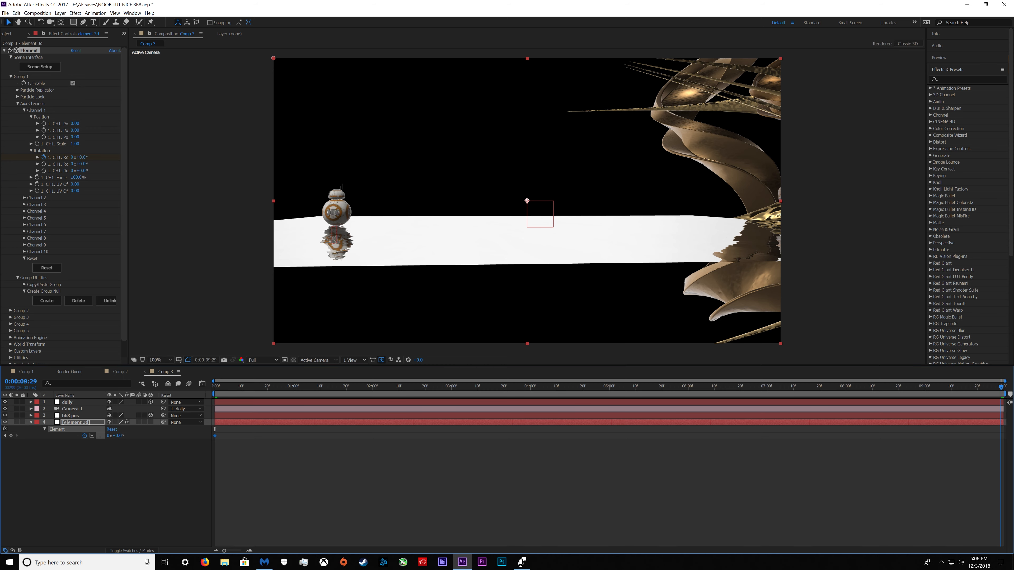
pyautogui.click(73, 157)
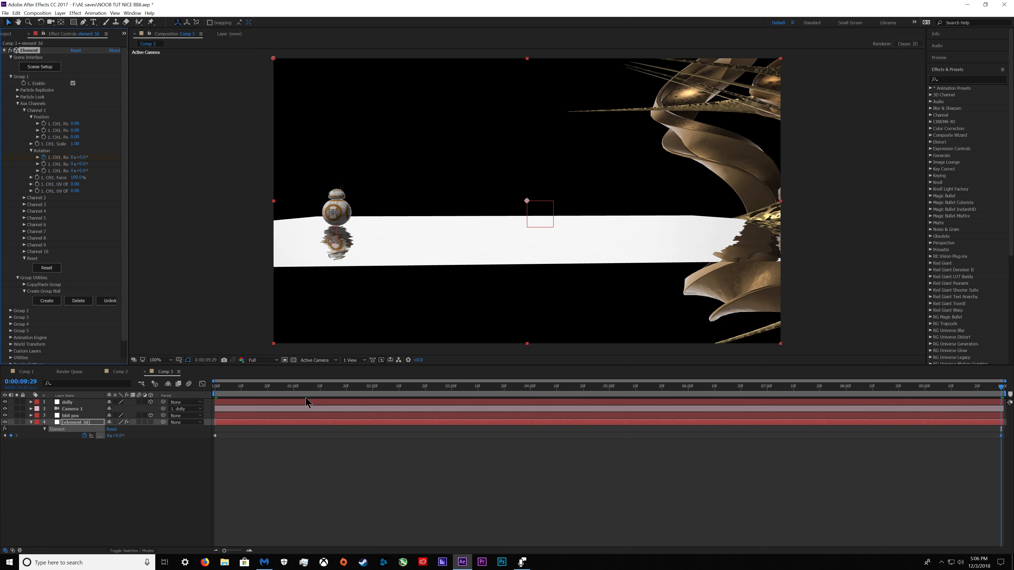
# Play back the droid's rolling motion, using Element's Draft render mode for a faster check from the first frame.
pyautogui.click(310, 387)
pyautogui.press('space')
pyautogui.press('space')
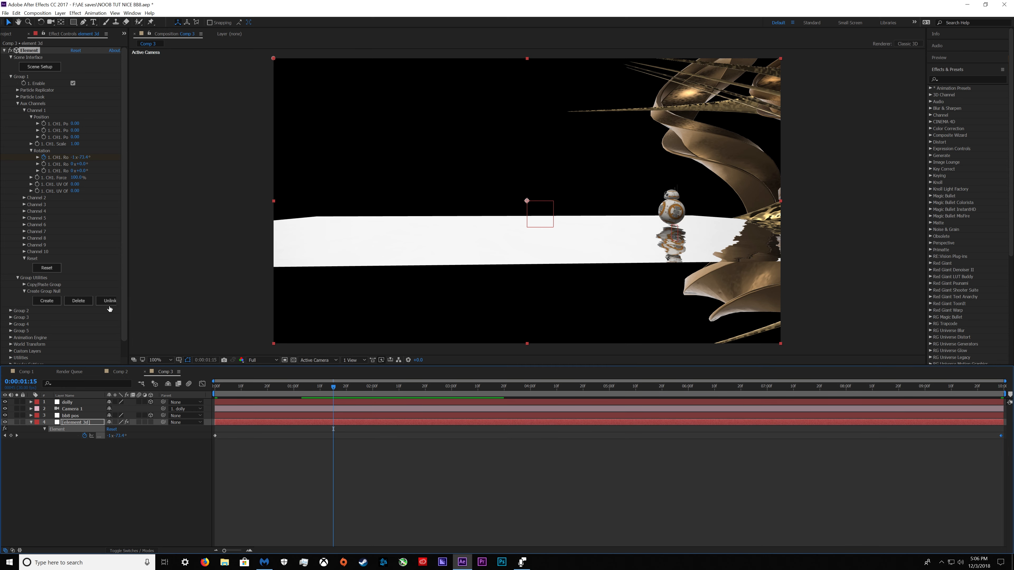
pyautogui.scroll(-2, 107, 309)
pyautogui.click(95, 361)
pyautogui.click(90, 385)
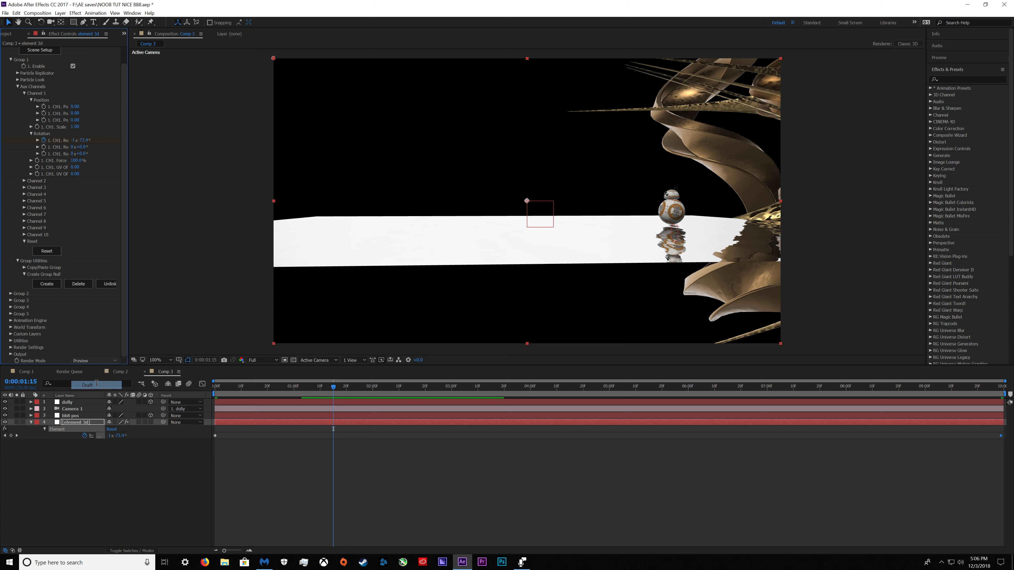
pyautogui.press('Home')
pyautogui.press('space')
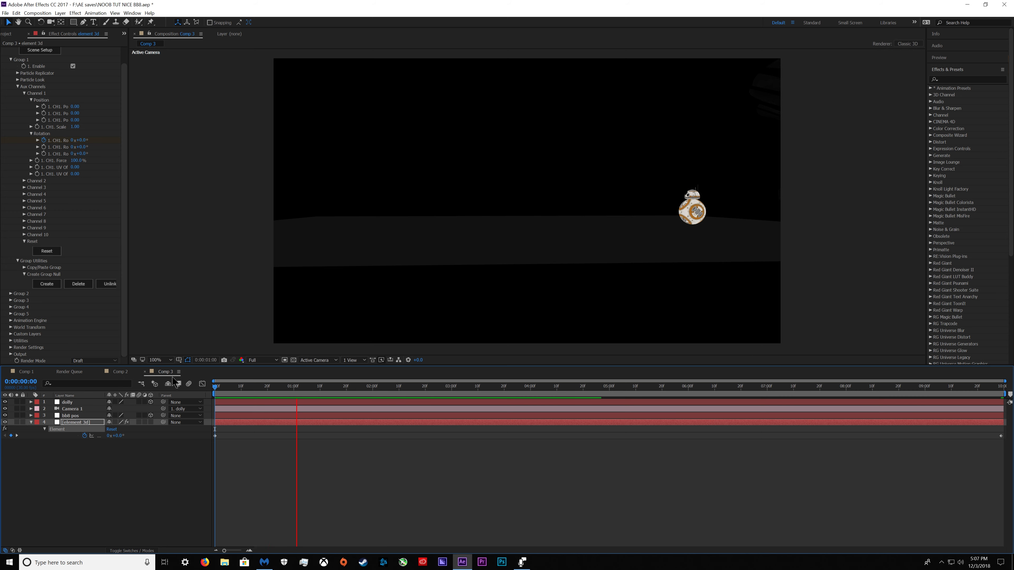
pyautogui.press('space')
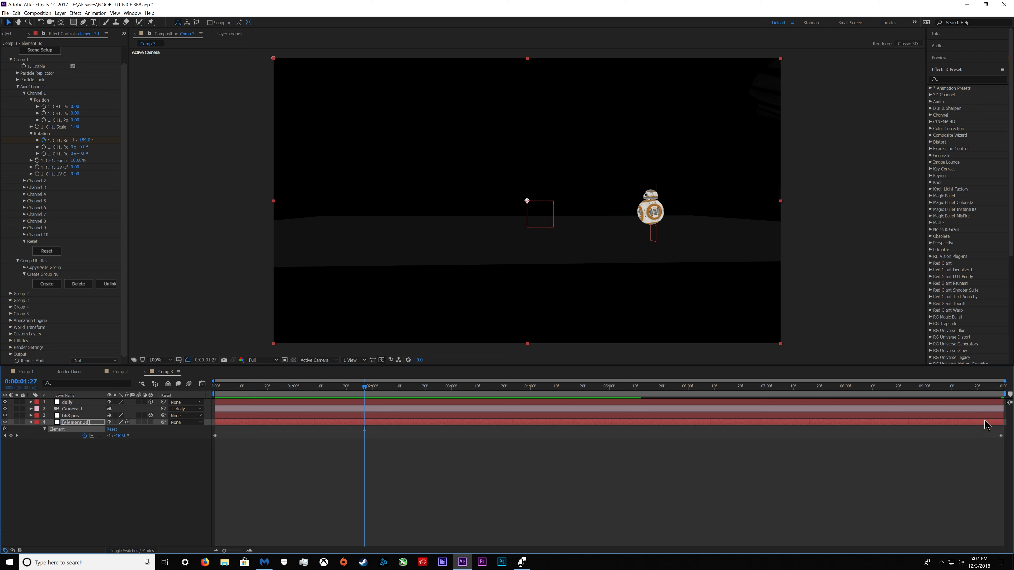
# Reduce the number of turns on the final Channel 1 rotation keyframe and check playback with Element's render mode set to Preview.
pyautogui.doubleClick(1001, 437)
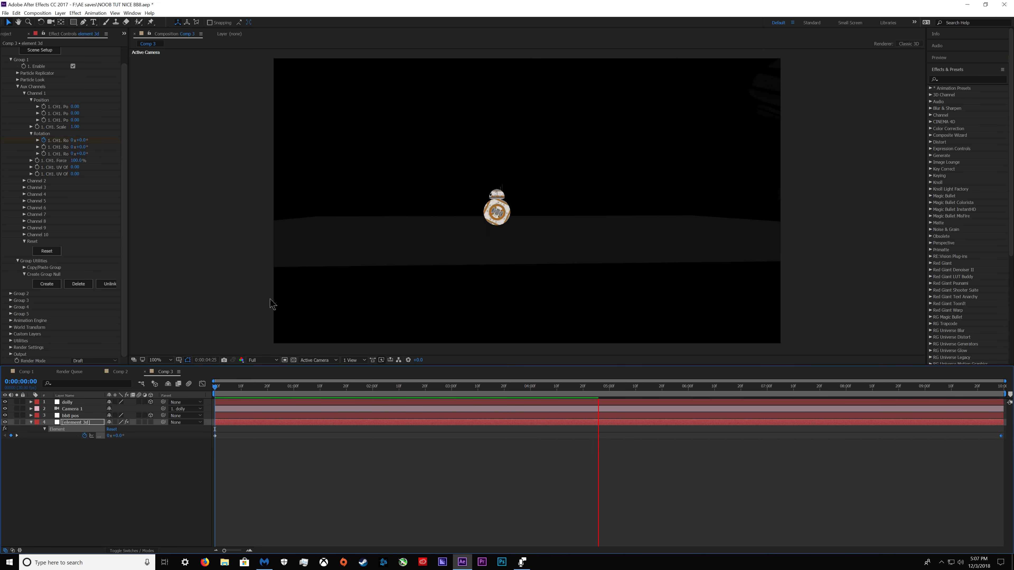
pyautogui.press('space')
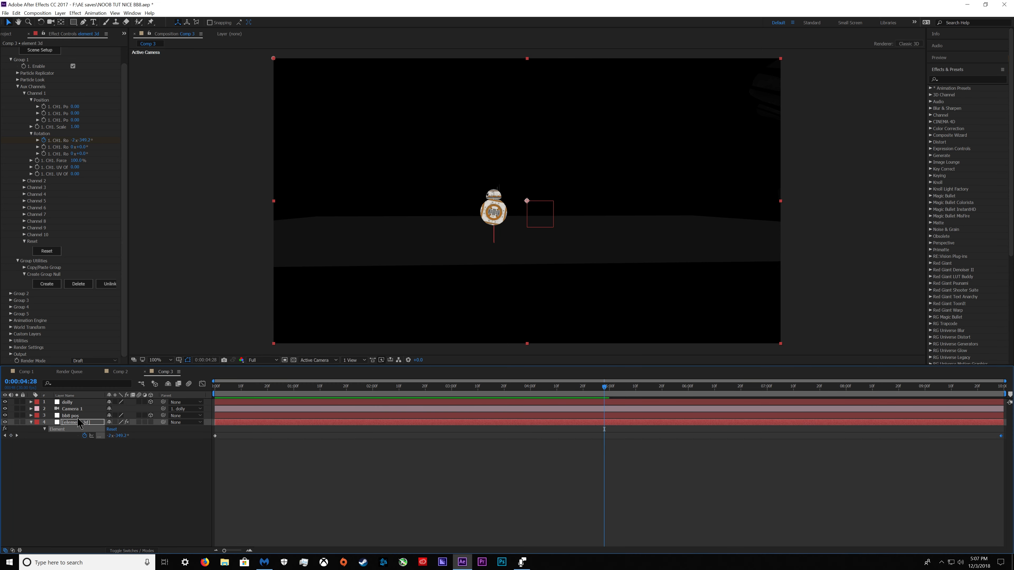
pyautogui.click(92, 361)
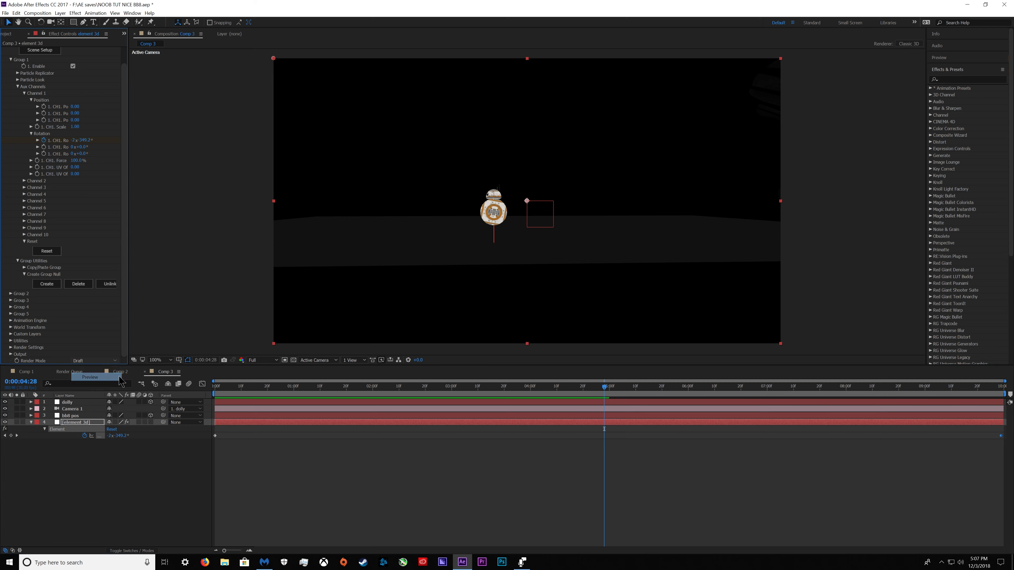
pyautogui.click(88, 374)
pyautogui.press('space')
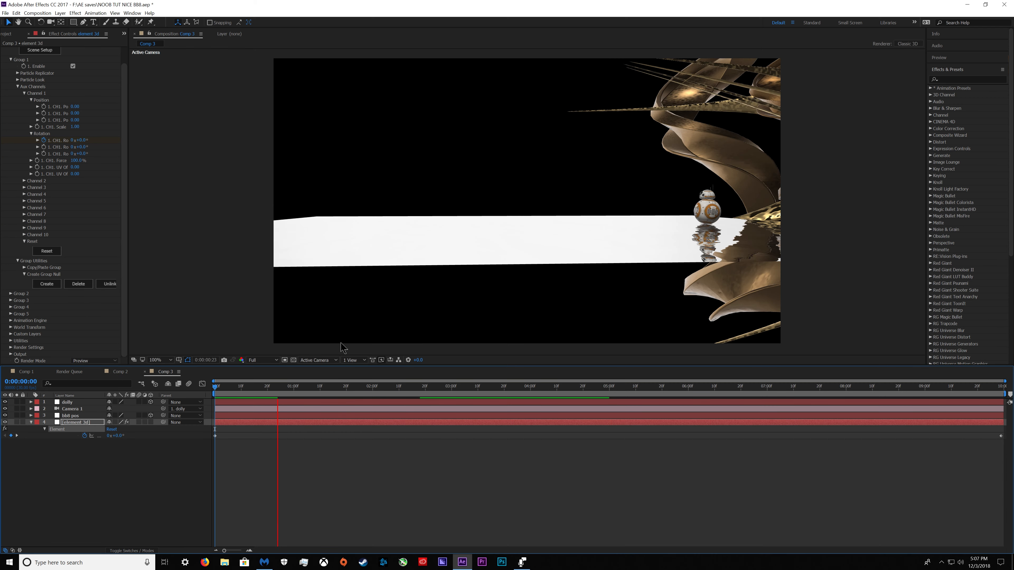
pyautogui.press('space')
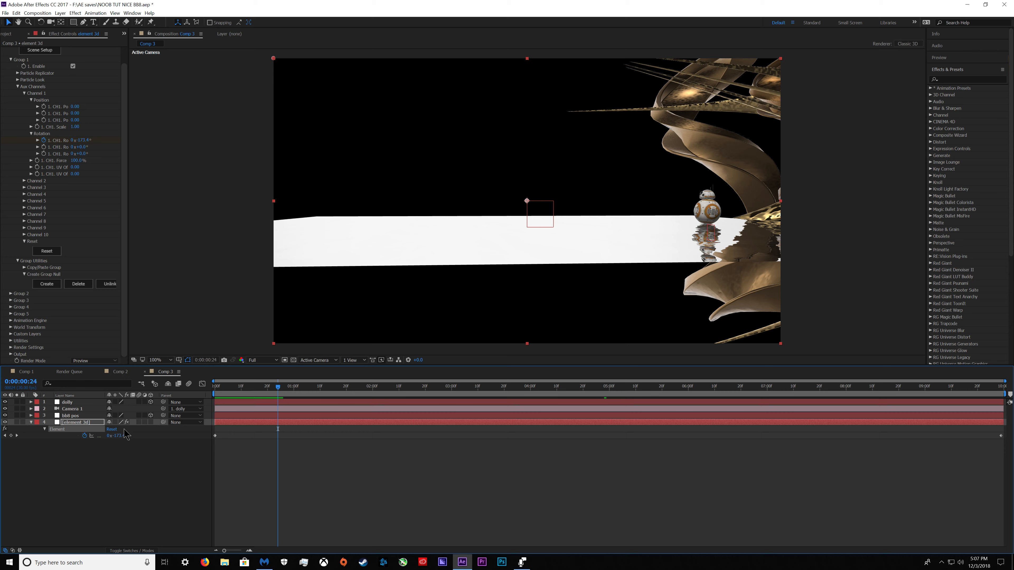
# Enable motion blur for the element 3d layer and the composition, and check the blurred droid up close in playback.
pyautogui.click(124, 551)
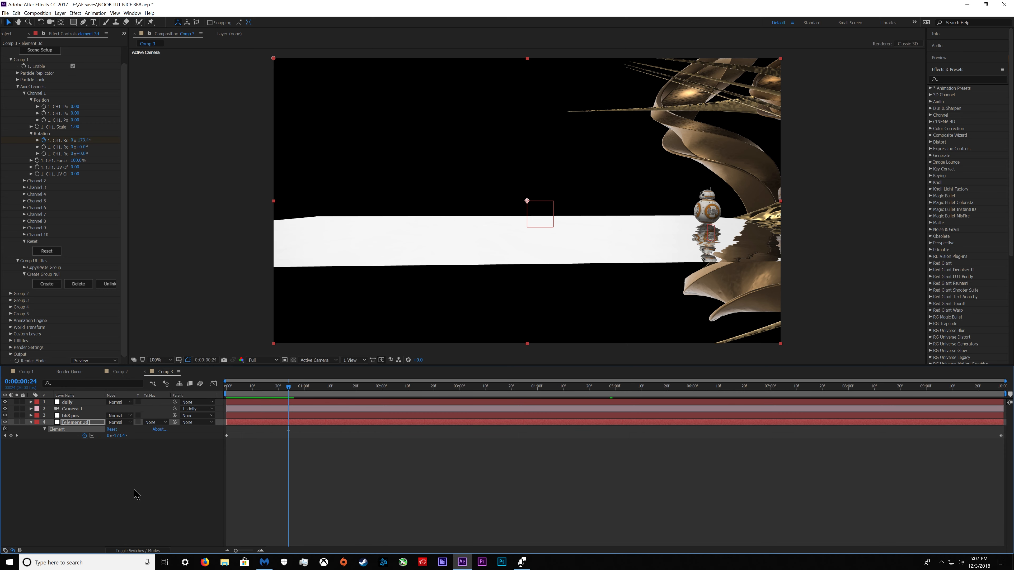
pyautogui.press('F4')
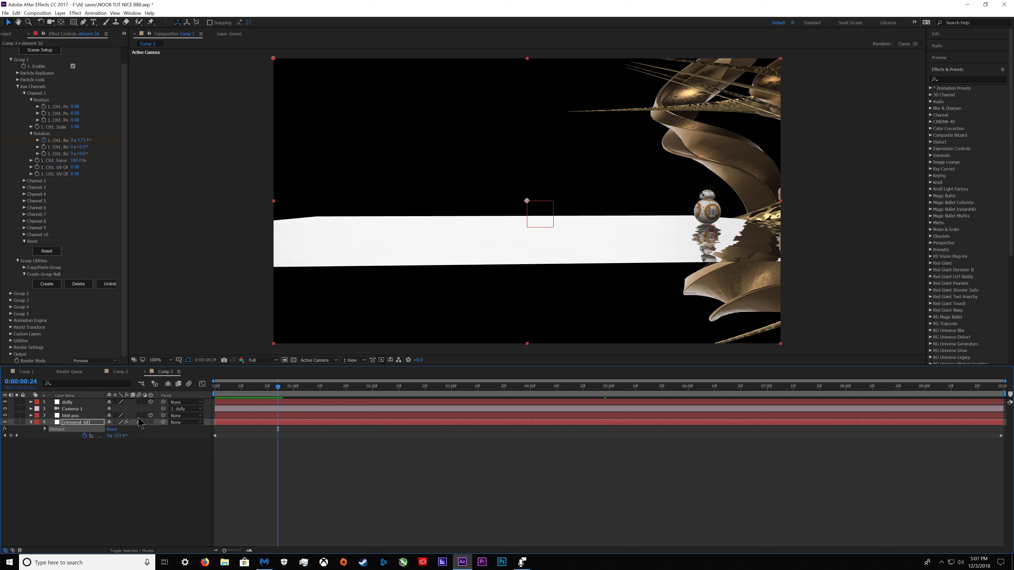
pyautogui.click(190, 384)
pyautogui.press('.')
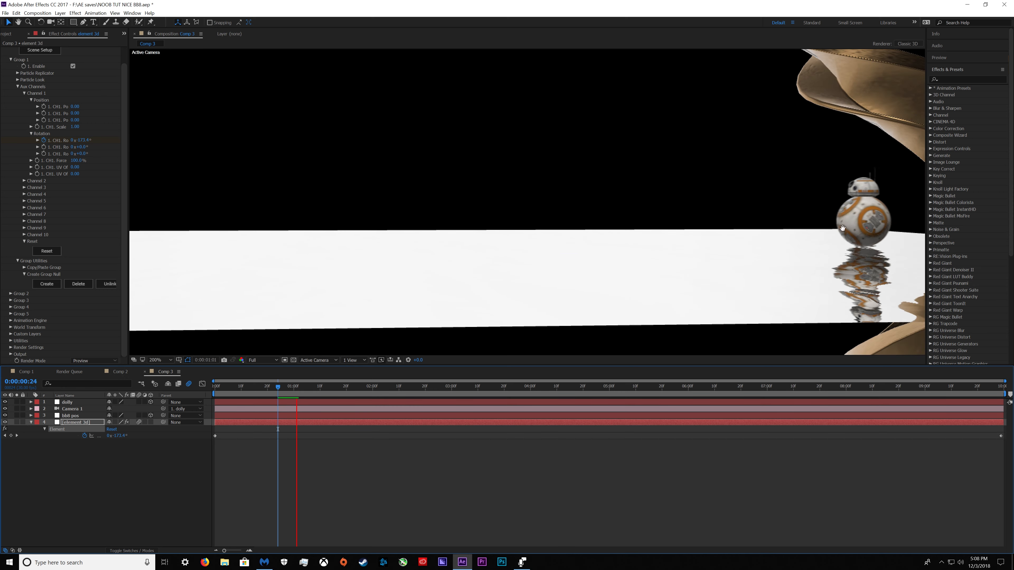
pyautogui.press('space')
# At the first frame, rotate and reposition the dolly null so the camera faces the ornaments with the droid near the centre.
pyautogui.moveTo(294, 390); pyautogui.dragTo(215, 390)
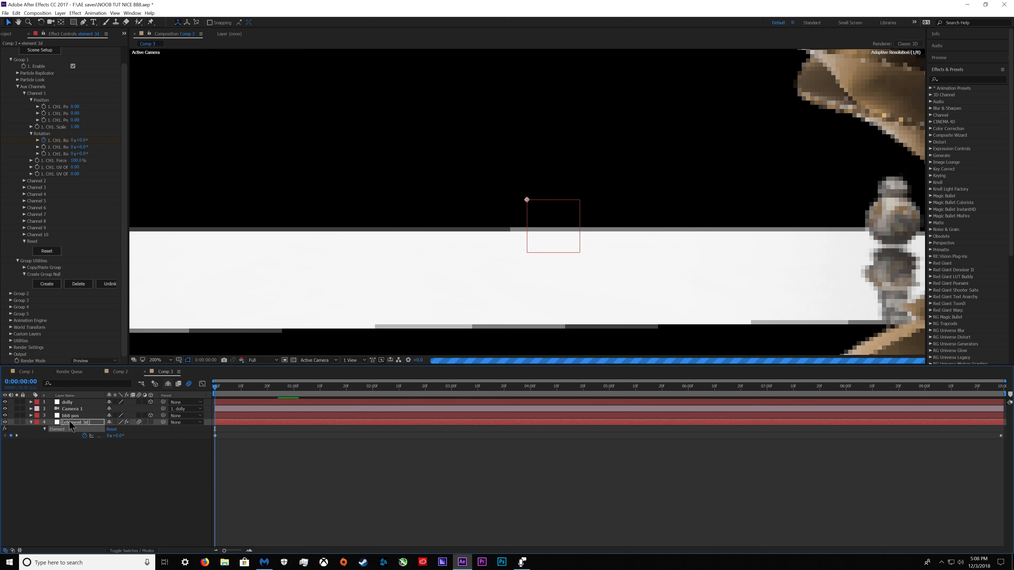
pyautogui.click(70, 415)
pyautogui.click(77, 403)
pyautogui.press(',')
pyautogui.press('w')
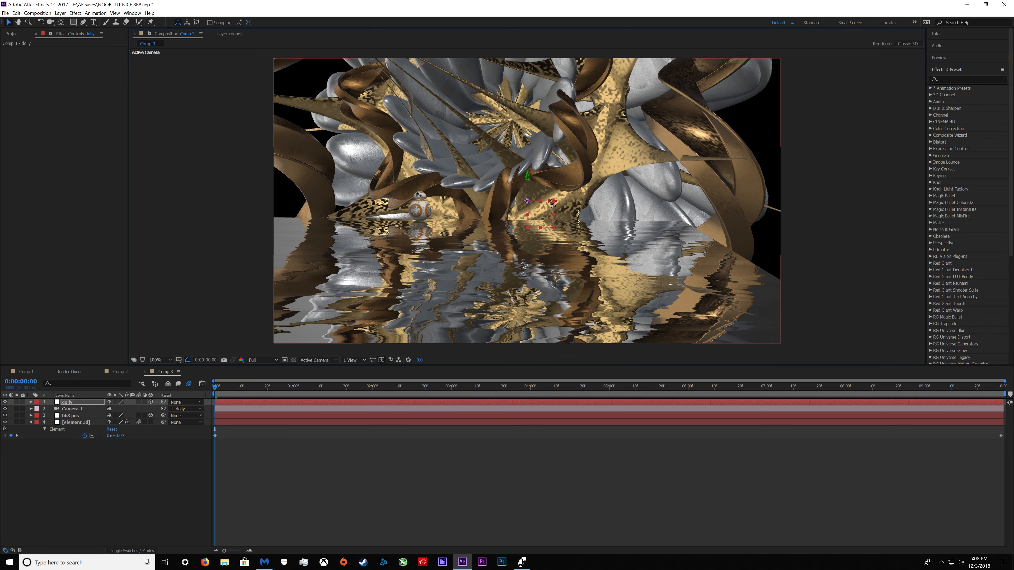
pyautogui.press('w')
pyautogui.moveTo(548, 201); pyautogui.dragTo(307, 202)
pyautogui.press('v')
pyautogui.press('w')
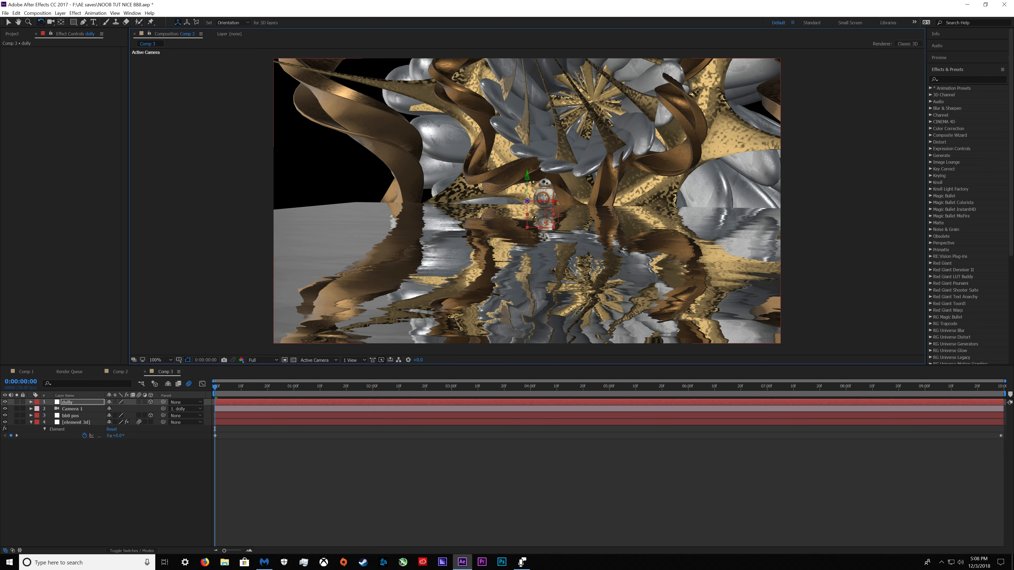
pyautogui.moveTo(527, 184); pyautogui.dragTo(521, 185)
# At the first frame, keyframe the dolly's Position and Orientation and bring the camera close to the droid, facing it.
pyautogui.press('p')
pyautogui.click(51, 409)
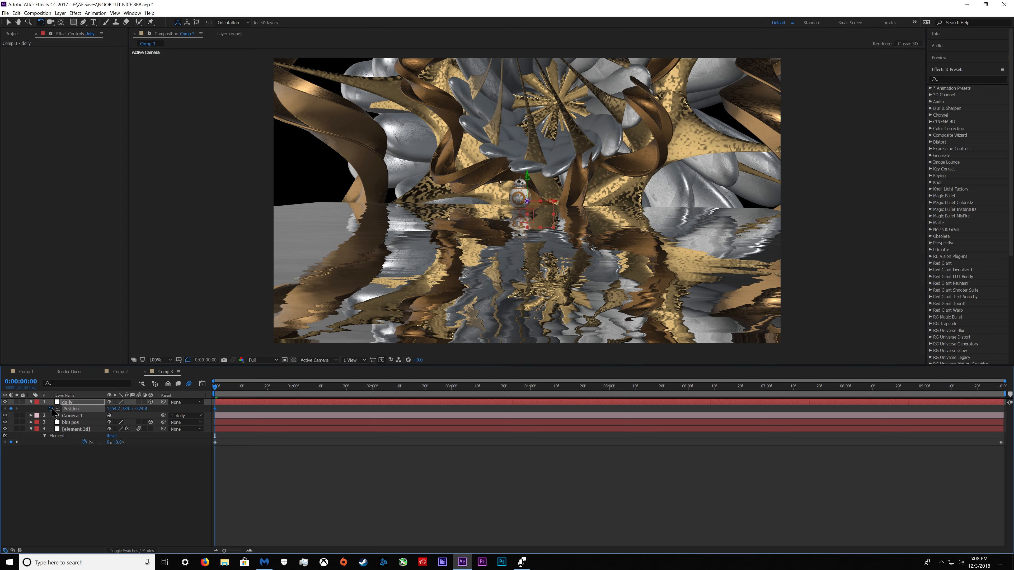
pyautogui.click(31, 403)
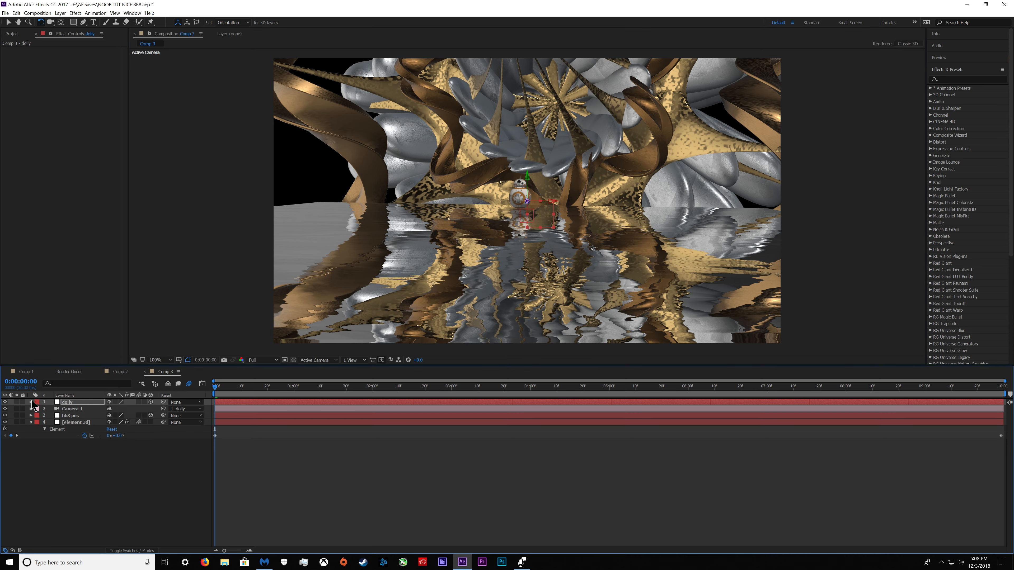
pyautogui.click(31, 403)
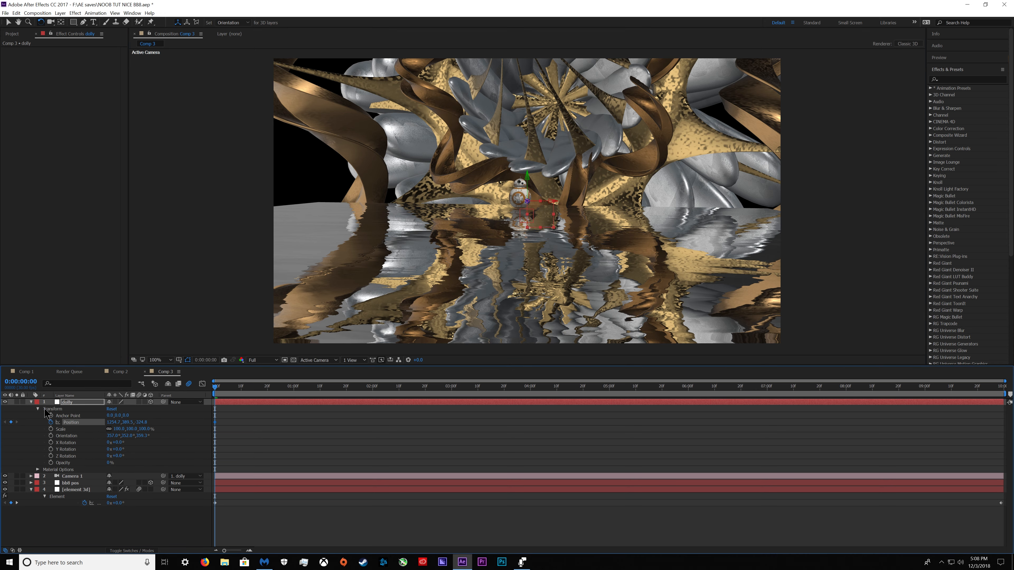
pyautogui.click(51, 436)
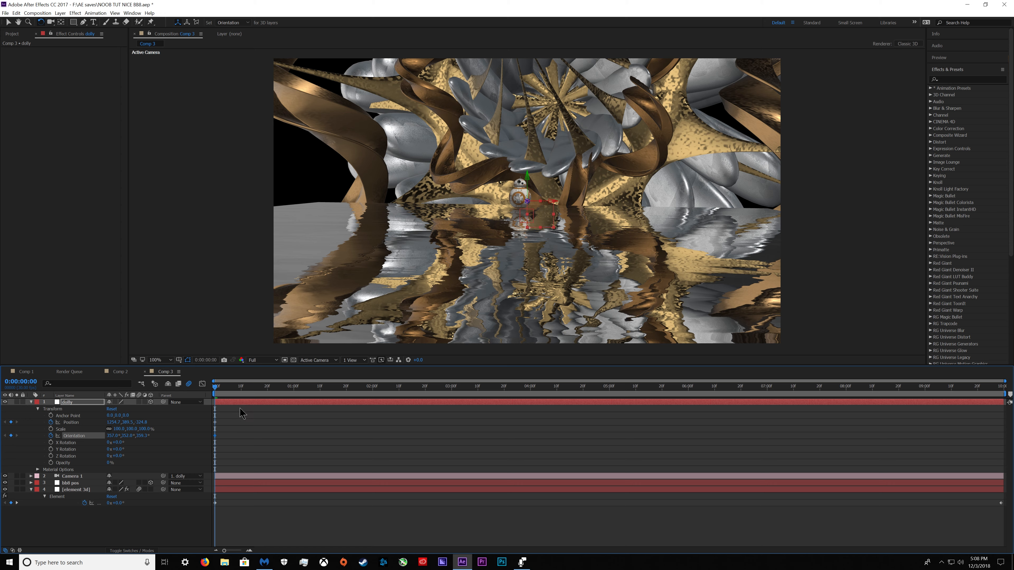
pyautogui.click(114, 436)
pyautogui.click(194, 436)
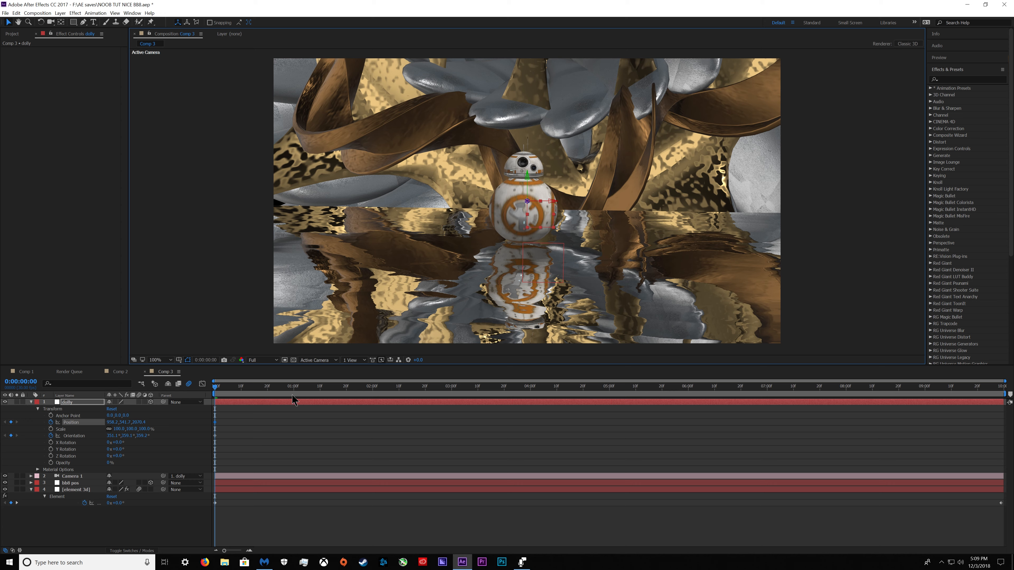
# At 0:00:09:29, reposition the dolly for a wider raised view of the droid, and scrub through the camera move.
pyautogui.moveTo(312, 387); pyautogui.dragTo(1001, 387)
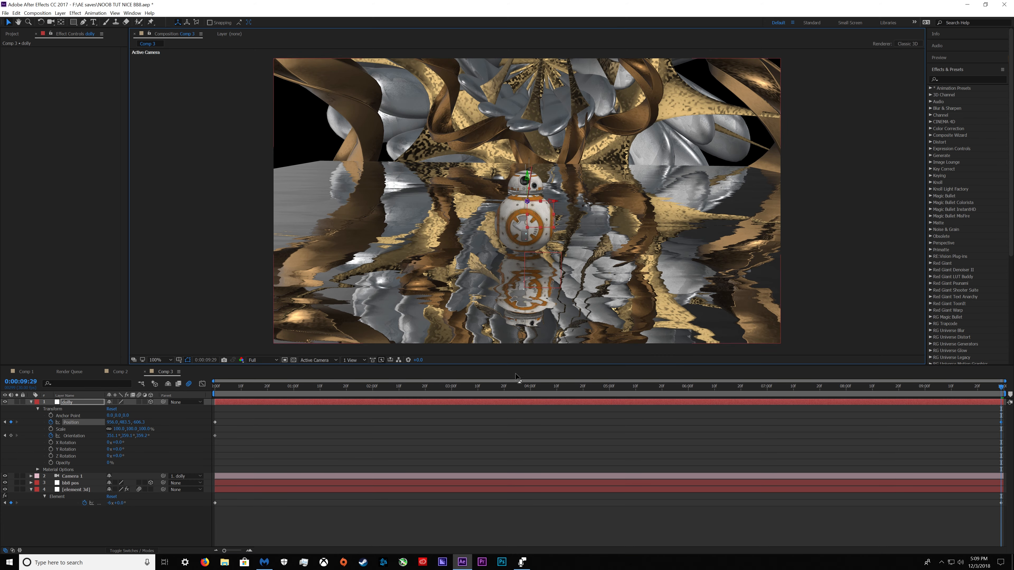
pyautogui.moveTo(577, 392); pyautogui.dragTo(941, 387)
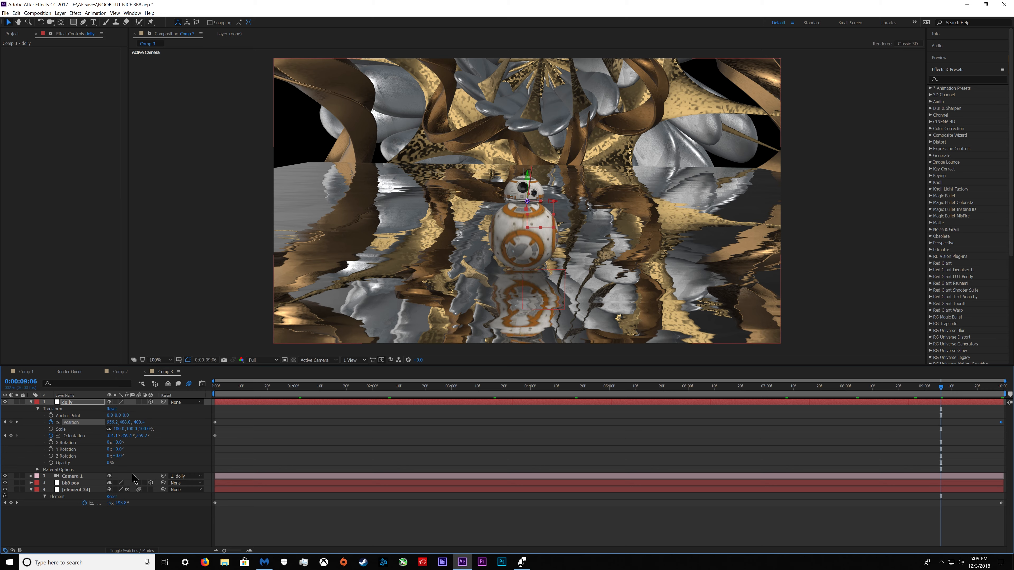
# At the first frame, keyframe Element's Channel 2 X and Y rotation, turning the droid's head to 27° in Y.
pyautogui.press('Home')
pyautogui.click(76, 490)
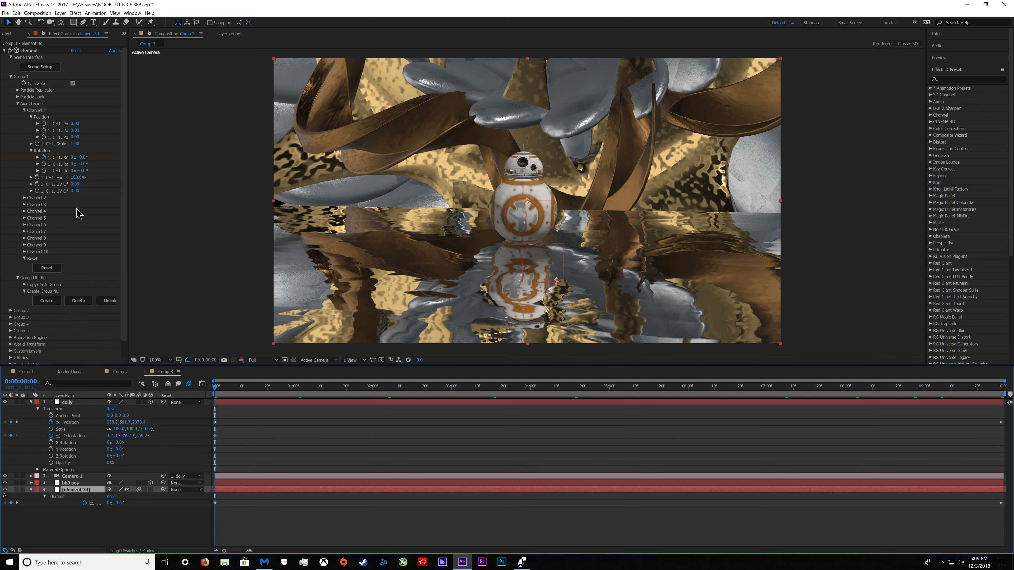
pyautogui.click(24, 198)
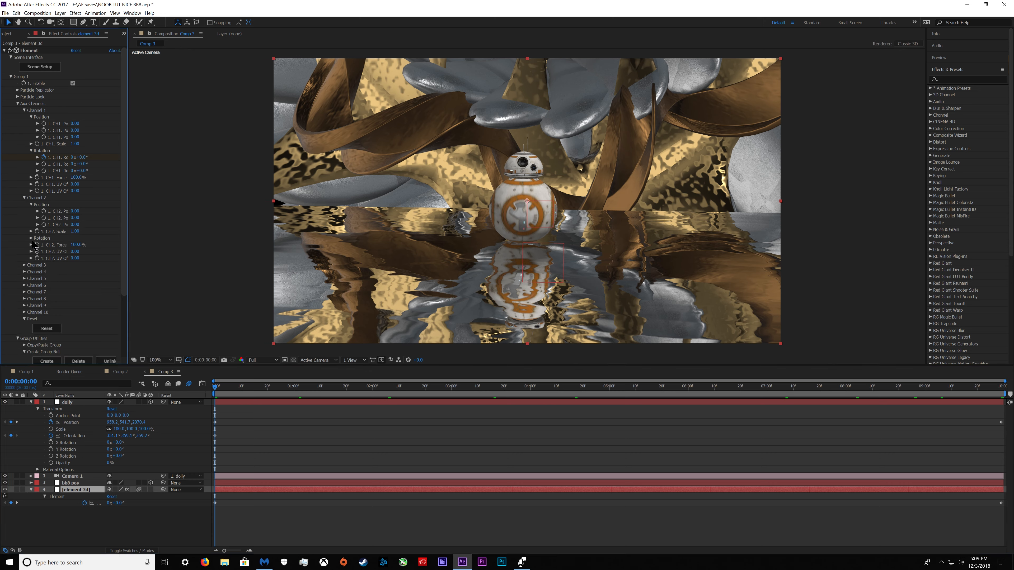
pyautogui.moveTo(80, 245); pyautogui.dragTo(94, 252)
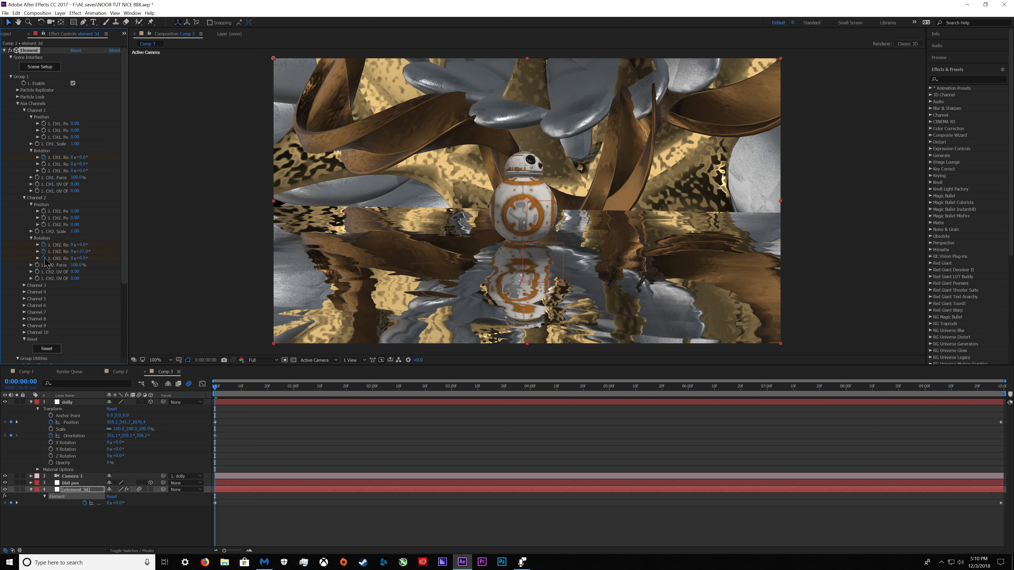
pyautogui.press('u')
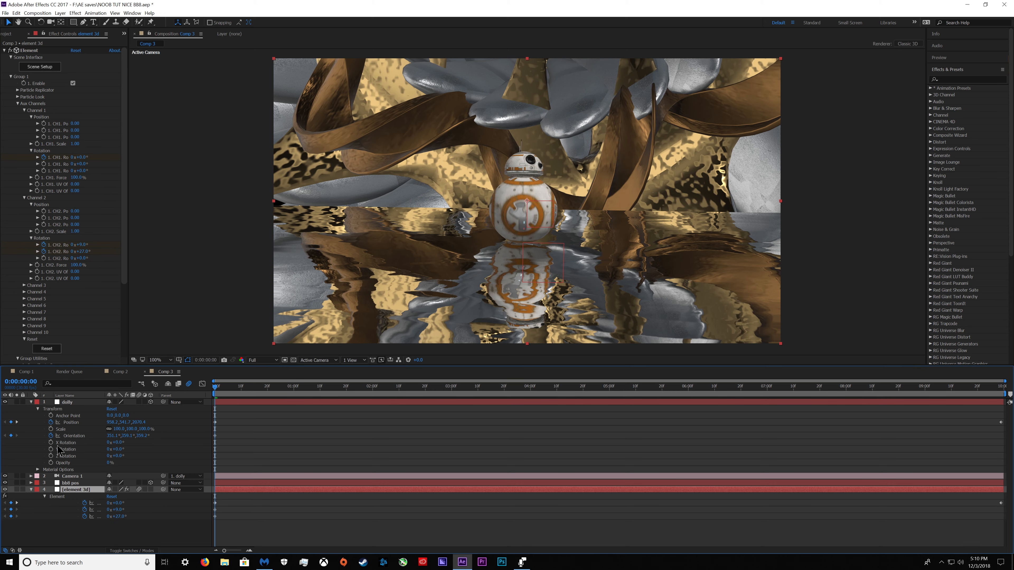
# Rotate and reposition the dolly null at the first frame so the droid sits slightly left of centre in the shot.
pyautogui.click(74, 403)
pyautogui.press('w')
pyautogui.moveTo(407, 248)
pyautogui.mouseDown()
pyautogui.moveTo(388, 247)
pyautogui.moveTo(413, 248)
pyautogui.mouseUp()
pyautogui.moveTo(527, 179); pyautogui.dragTo(527, 163)
pyautogui.press('v')
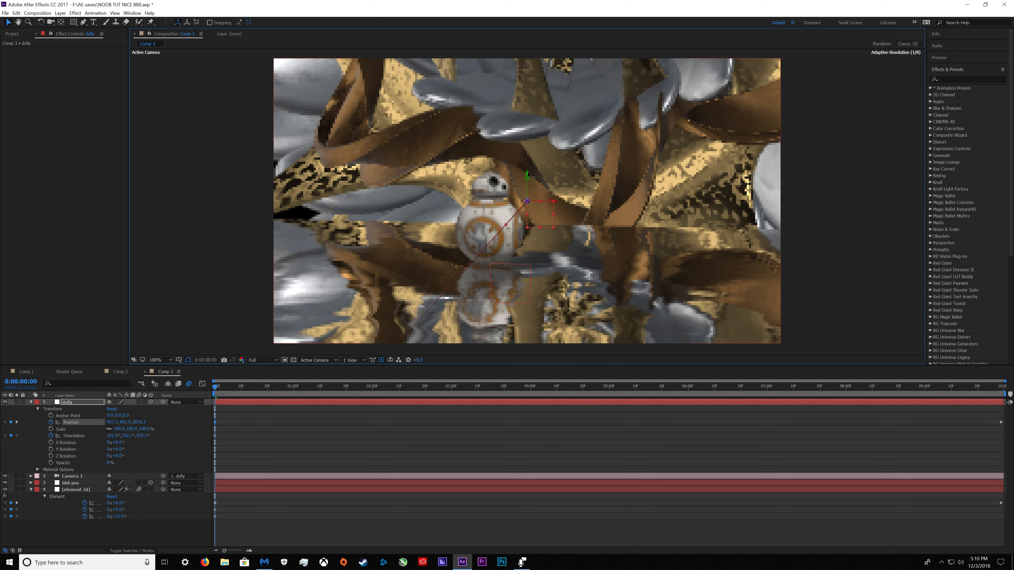
# Adjust the dolly's rotation and height at 0:00:09:29 to keep the droid centred, and check the framing mid-move.
pyautogui.moveTo(265, 390); pyautogui.dragTo(1002, 390)
pyautogui.press('w')
pyautogui.moveTo(528, 180); pyautogui.dragTo(528, 187)
pyautogui.press('v')
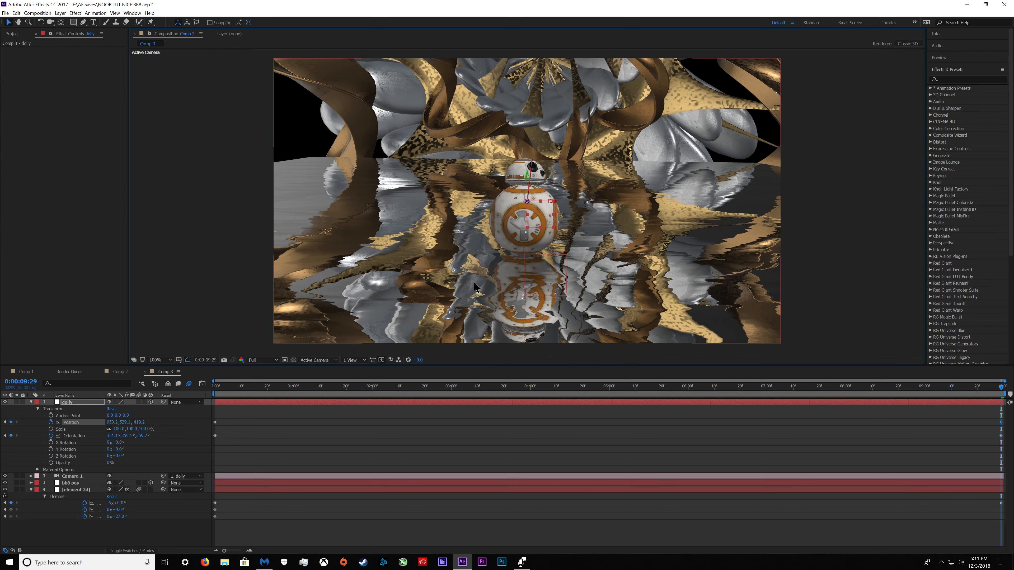
pyautogui.moveTo(813, 388); pyautogui.dragTo(556, 391)
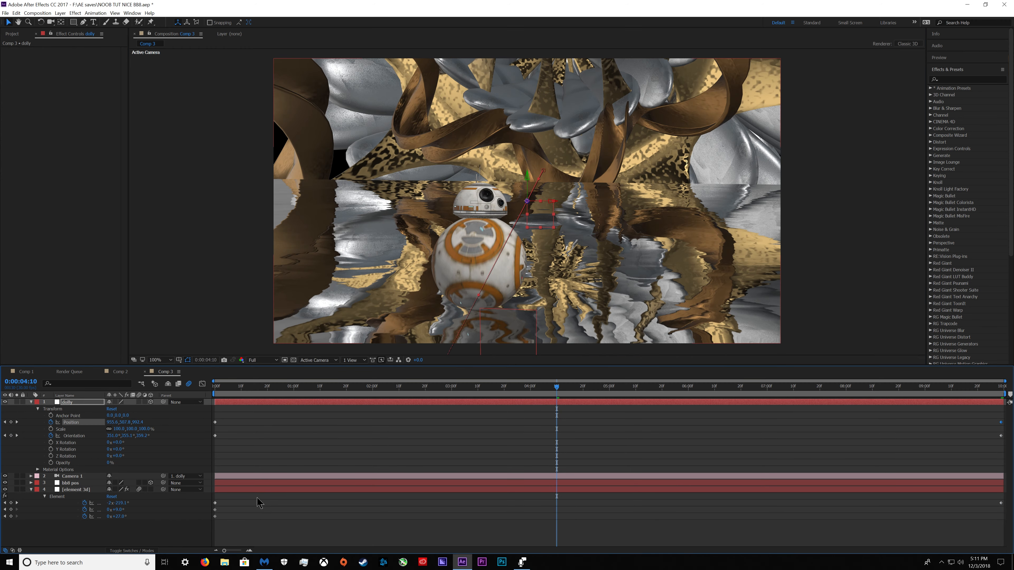
# At 0:00:05:00, tilt the droid's head slightly with Channel 2 X rotation and set its Y rotation to 0°.
pyautogui.click(611, 395)
pyautogui.moveTo(118, 510); pyautogui.dragTo(113, 510)
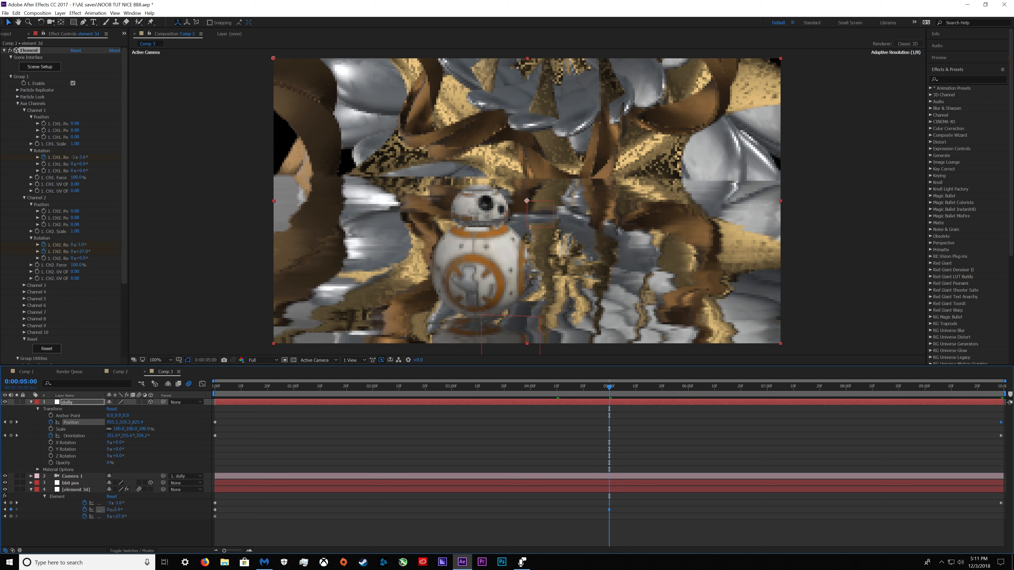
pyautogui.click(117, 516)
pyautogui.write('0')
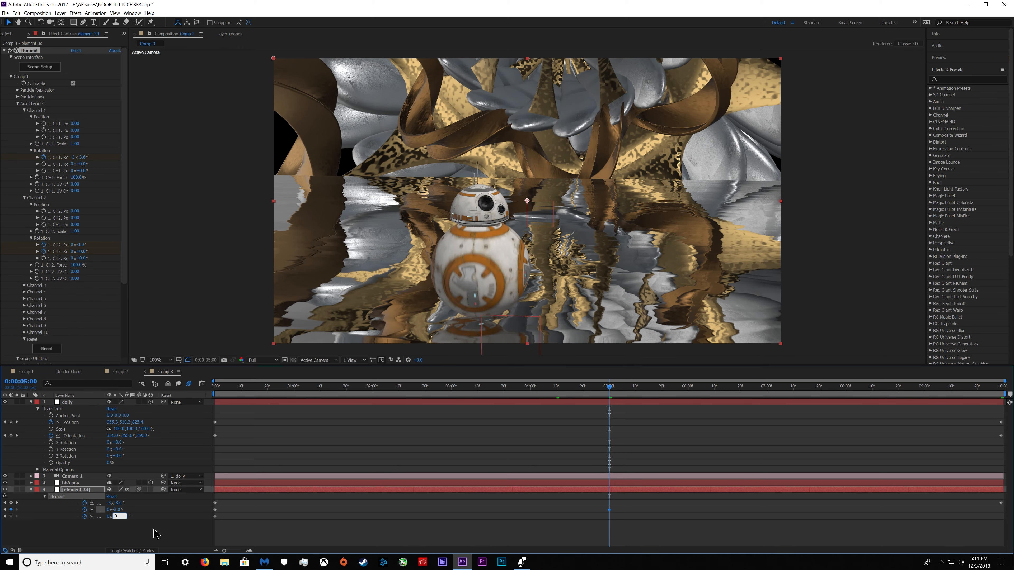
pyautogui.press('Return')
# At the last frame, keyframe Channel 2 X and Y rotation so the head turns the opposite way, and scrub the animation.
pyautogui.press('End')
pyautogui.moveTo(117, 511); pyautogui.dragTo(116, 517)
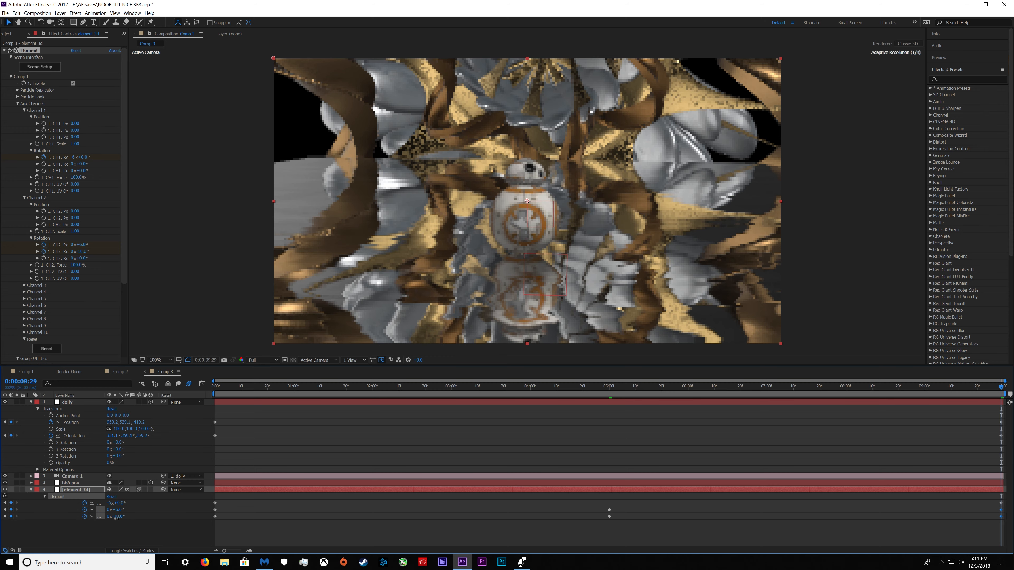
pyautogui.click(643, 391)
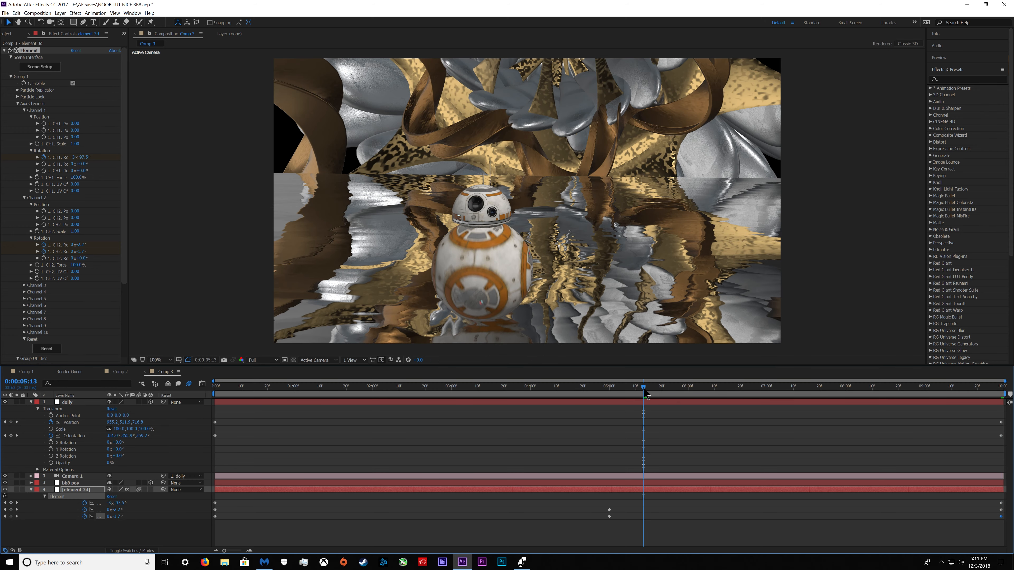
pyautogui.moveTo(455, 387); pyautogui.dragTo(150, 170)
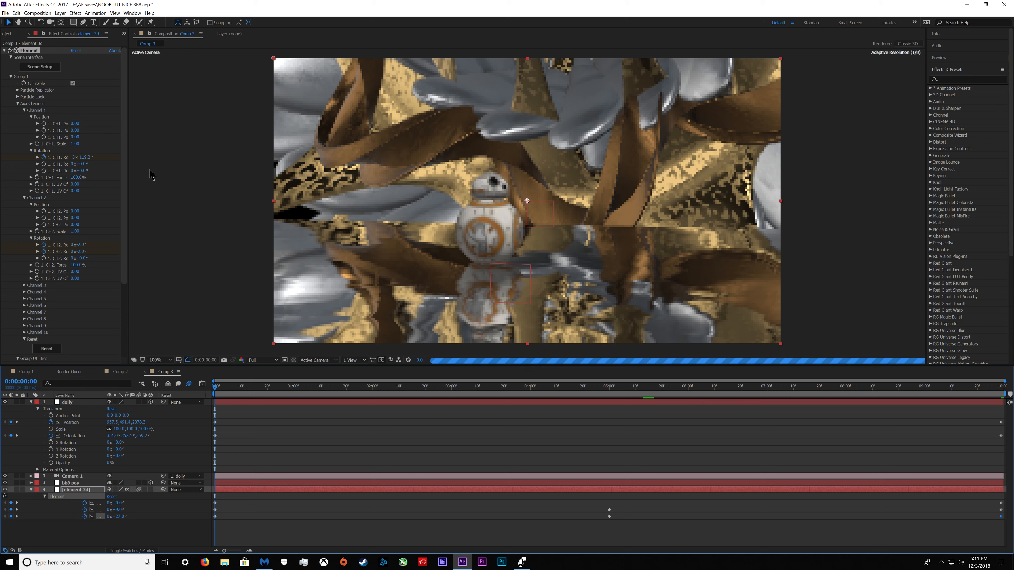
# Enable ambient occlusion in SSAO mode, raise its intensity and radius with multisampling at 2, and undo the last two adjustments.
pyautogui.scroll(-4, 68, 256)
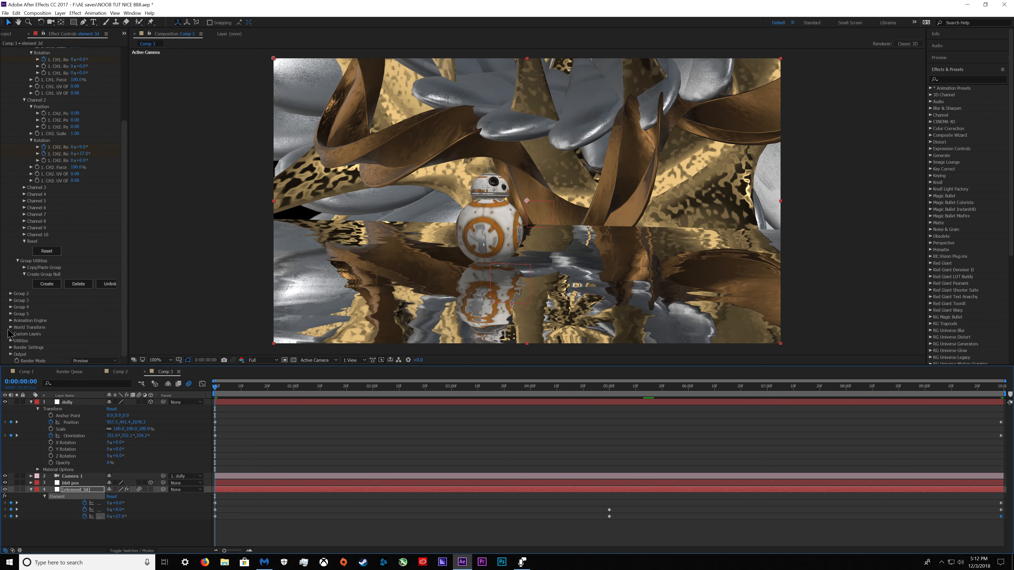
pyautogui.click(11, 347)
pyautogui.click(17, 287)
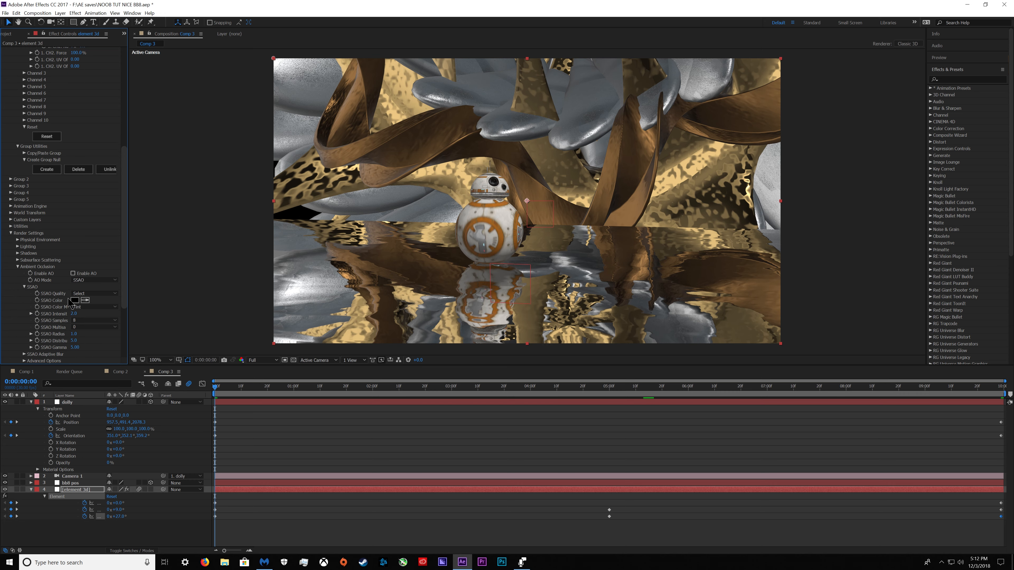
pyautogui.click(92, 280)
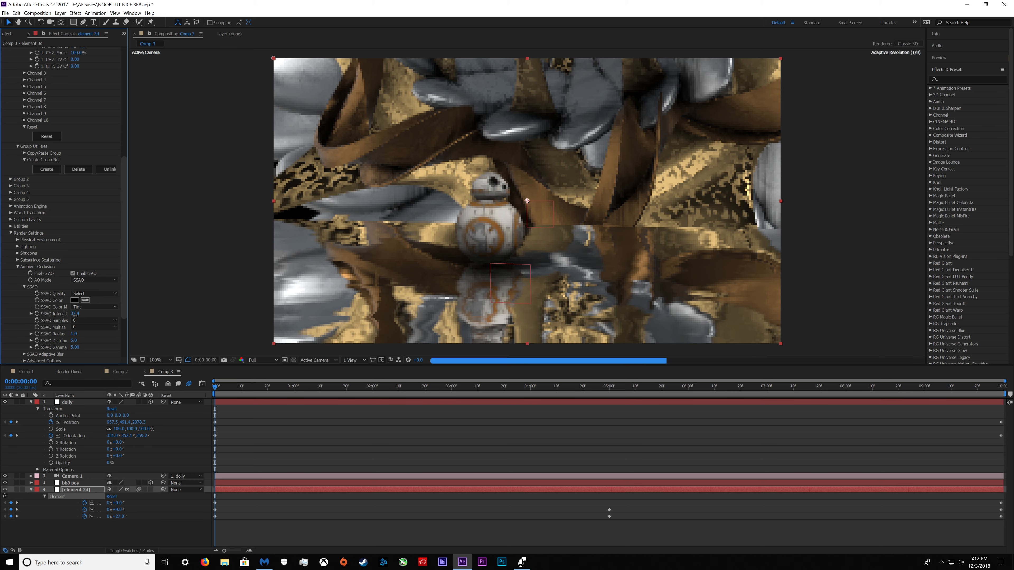
pyautogui.click(75, 313)
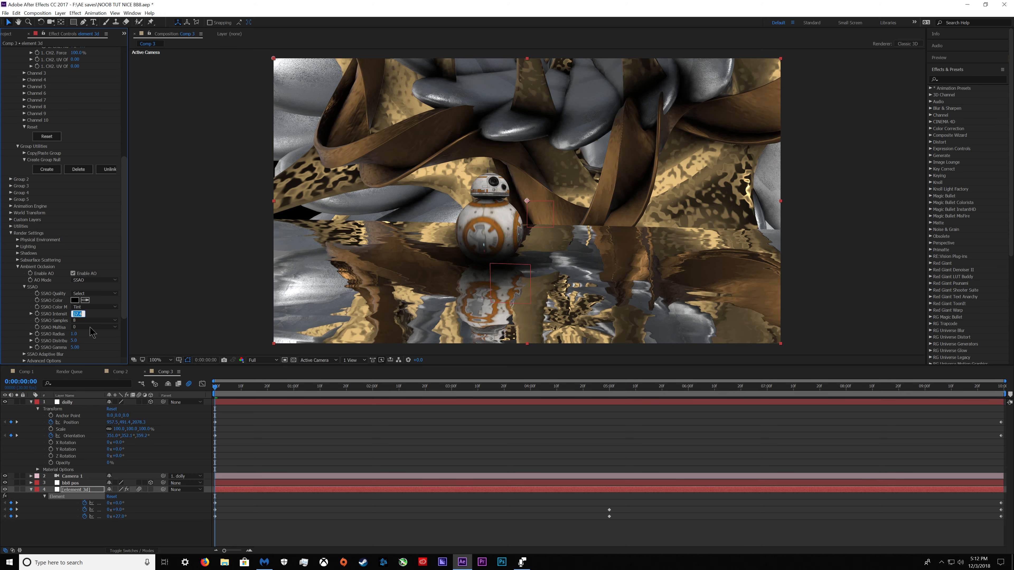
pyautogui.click(116, 313)
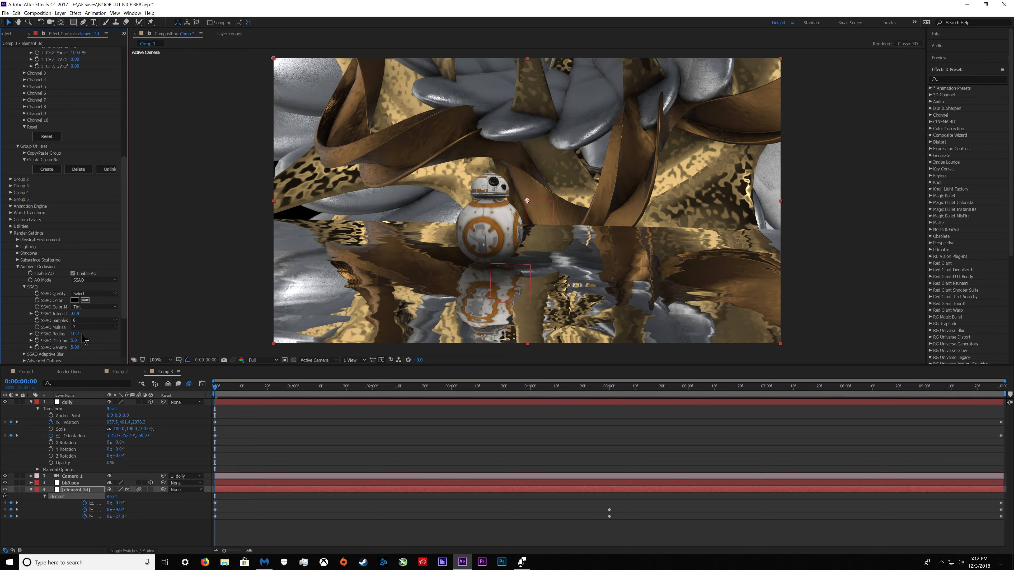
pyautogui.moveTo(70, 314); pyautogui.dragTo(85, 348)
pyautogui.hotkey('ctrl', 'z')
pyautogui.hotkey('ctrl', 'z')
# Enable shadows in Element's render settings using the Shadow Mapping mode.
pyautogui.click(18, 253)
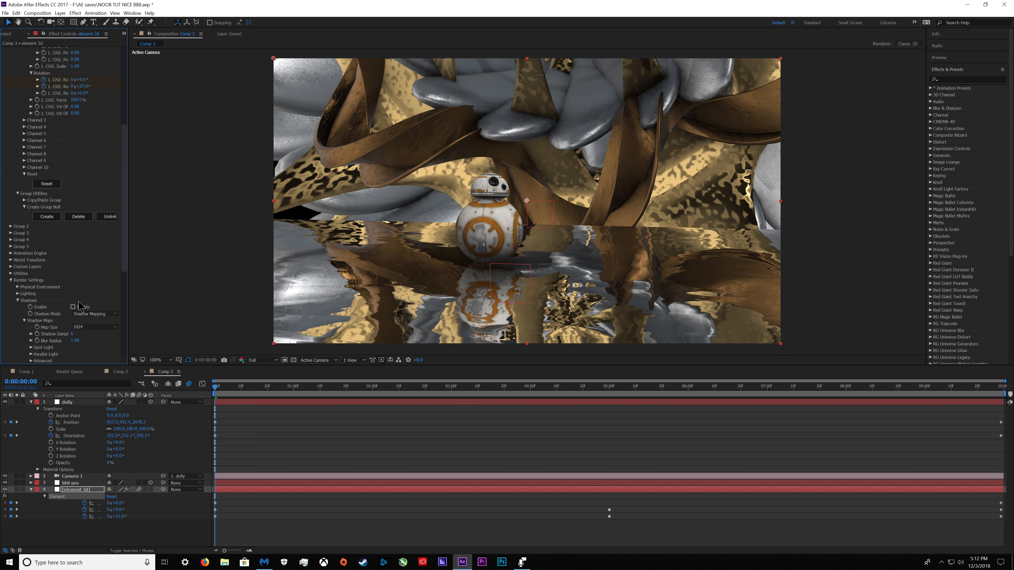
pyautogui.scroll(-3, 80, 307)
pyautogui.click(60, 13)
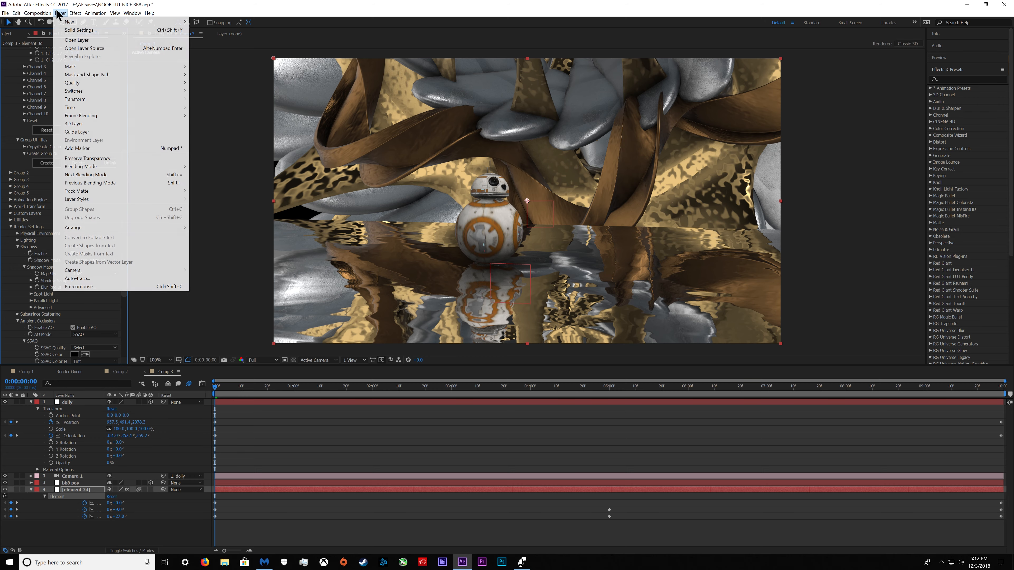
pyautogui.click(61, 14)
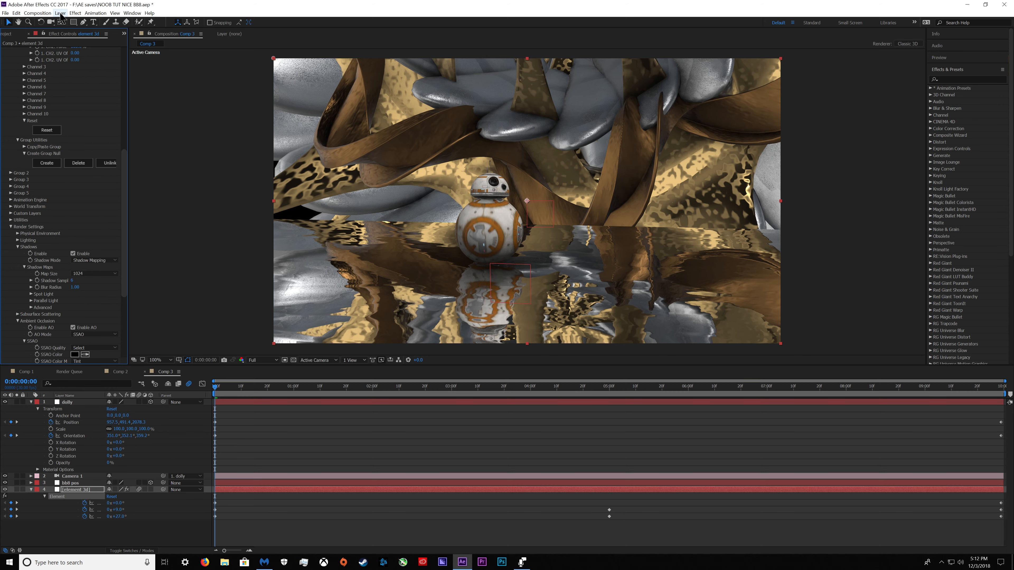
# Create a parallel light that casts shadows and move it to the top of the layer stack.
pyautogui.click(61, 15)
pyautogui.moveTo(120, 22)
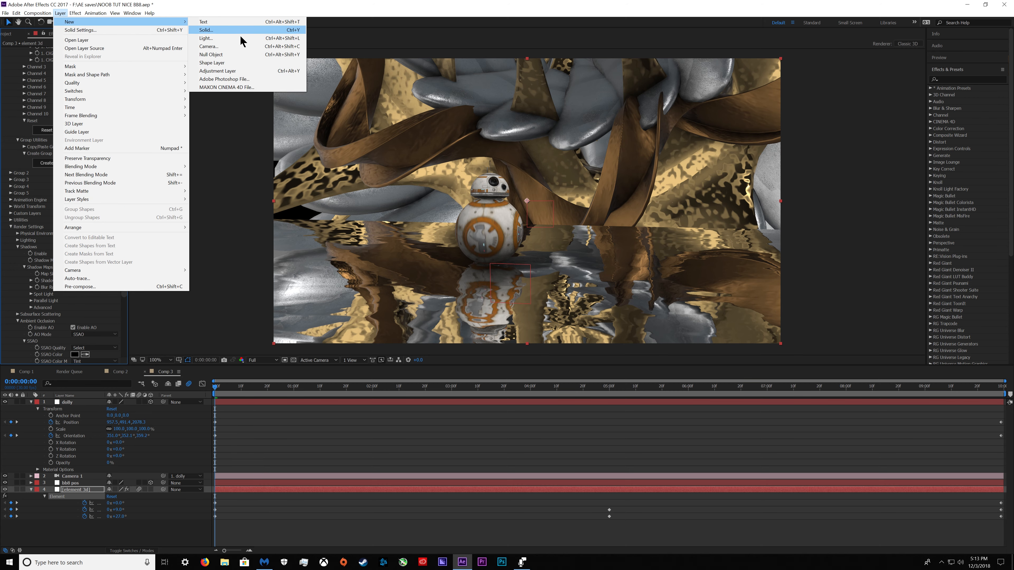
pyautogui.click(242, 39)
pyautogui.click(254, 303)
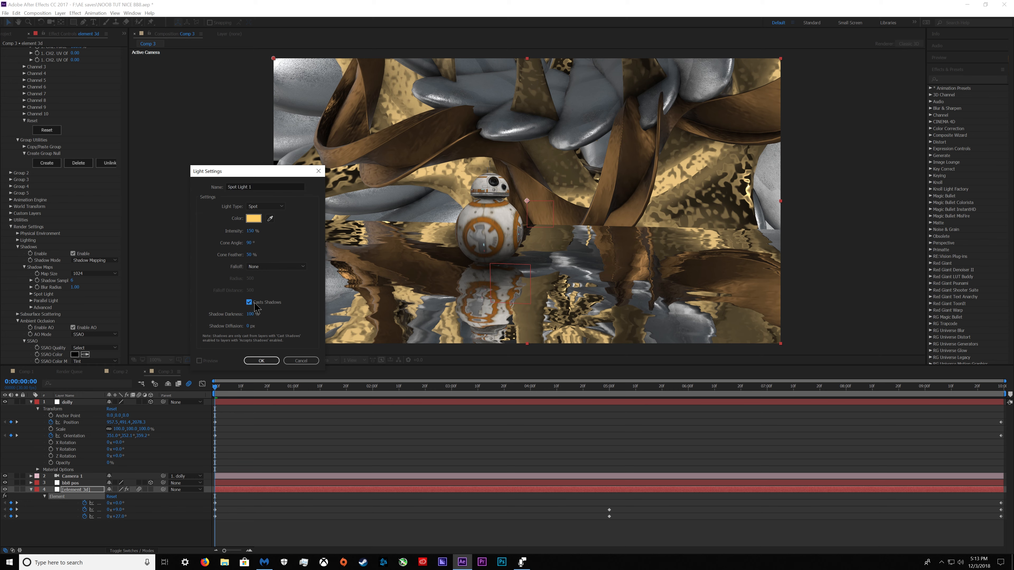
pyautogui.click(264, 206)
pyautogui.click(261, 222)
pyautogui.click(264, 206)
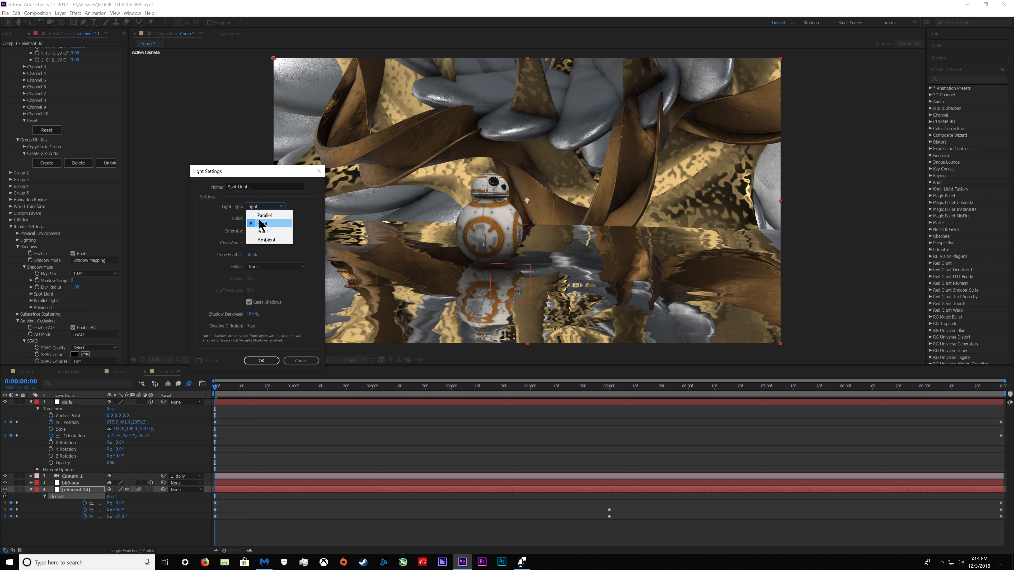
pyautogui.click(264, 215)
pyautogui.click(261, 361)
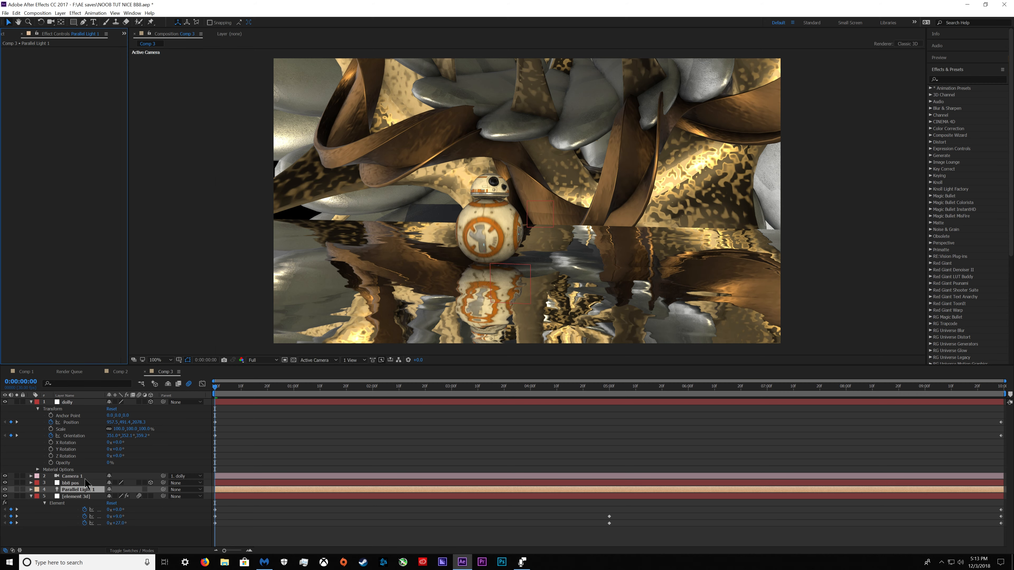
pyautogui.moveTo(86, 494); pyautogui.dragTo(79, 405)
# Add a shadow-casting spot light with a blue colour.
pyautogui.click(60, 13)
pyautogui.moveTo(120, 22)
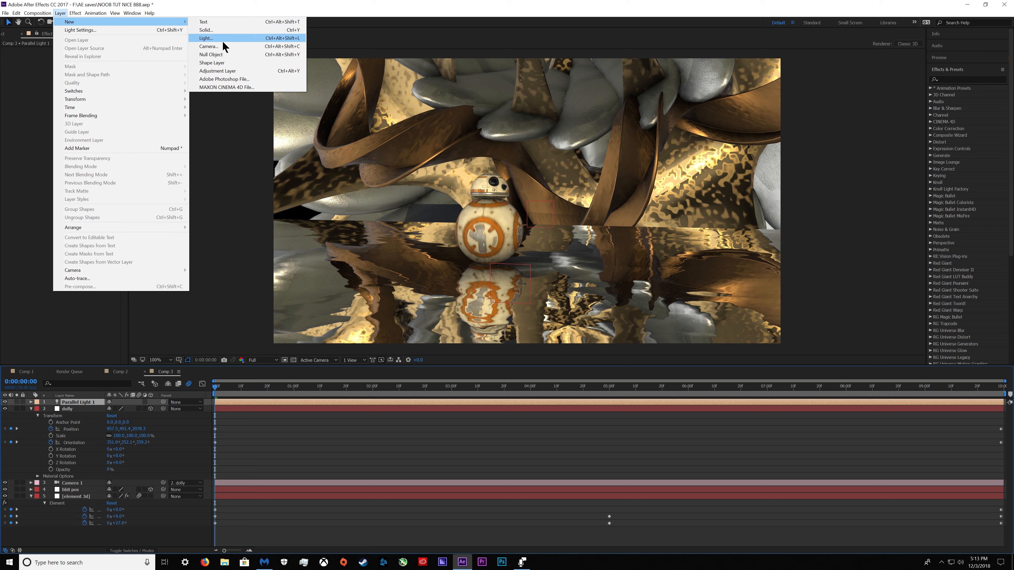
pyautogui.click(206, 38)
pyautogui.click(266, 206)
pyautogui.click(264, 217)
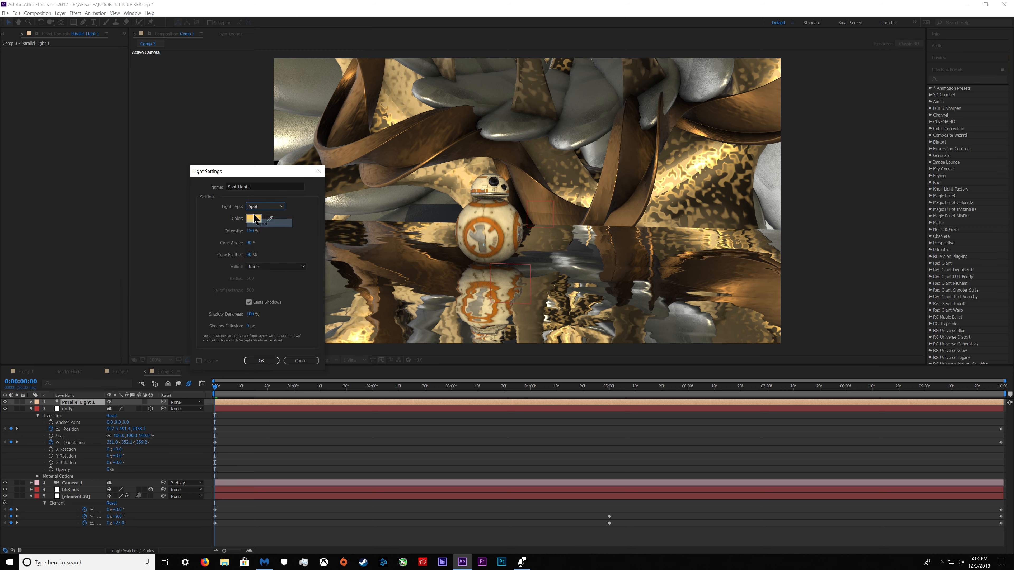
pyautogui.click(254, 218)
pyautogui.moveTo(523, 320); pyautogui.dragTo(524, 268)
pyautogui.click(586, 233)
pyautogui.click(258, 360)
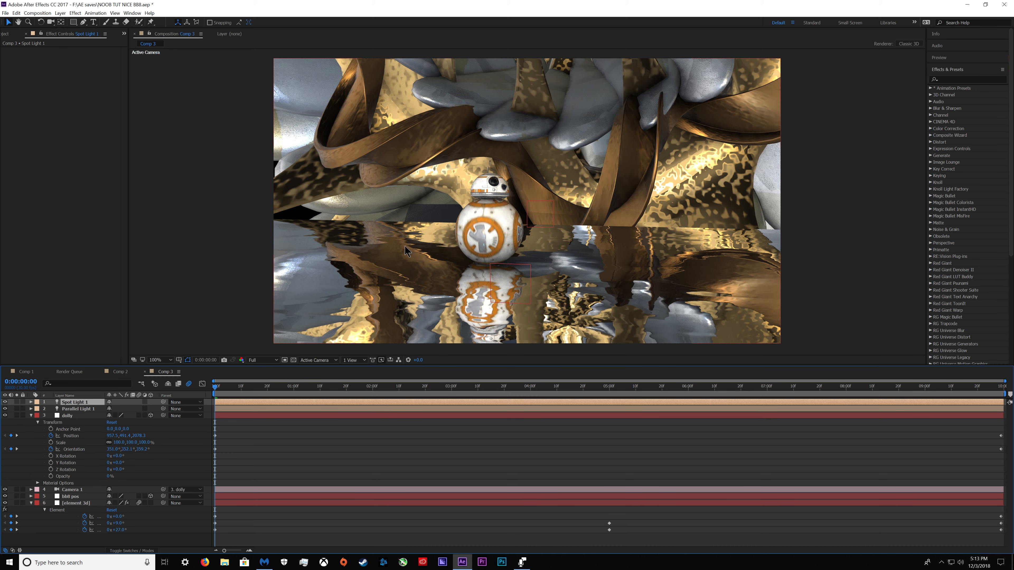
# Add an ambient light with a pale orange colour.
pyautogui.click(61, 12)
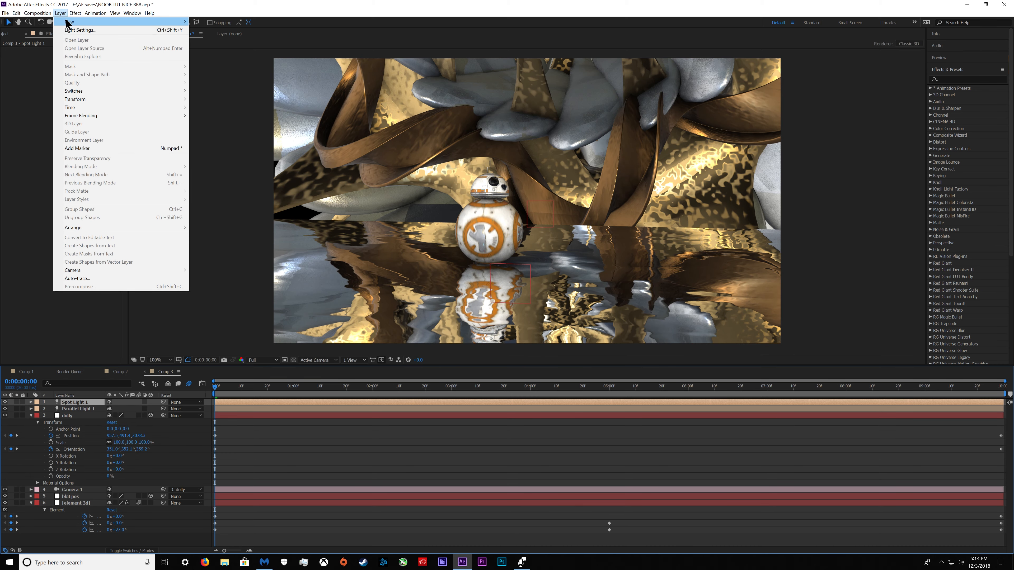
pyautogui.moveTo(176, 21)
pyautogui.click(206, 38)
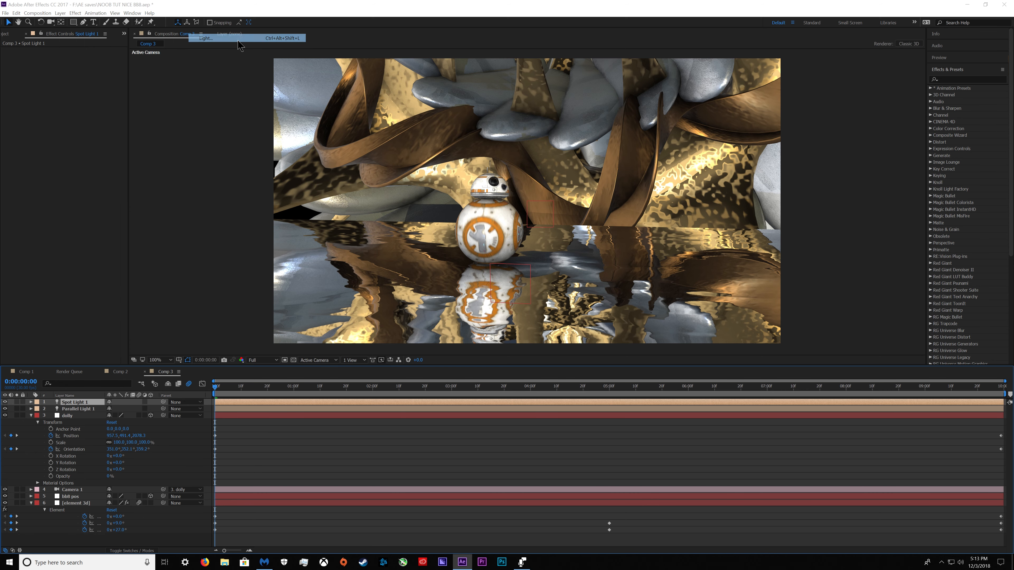
pyautogui.click(265, 207)
pyautogui.click(255, 244)
pyautogui.click(254, 218)
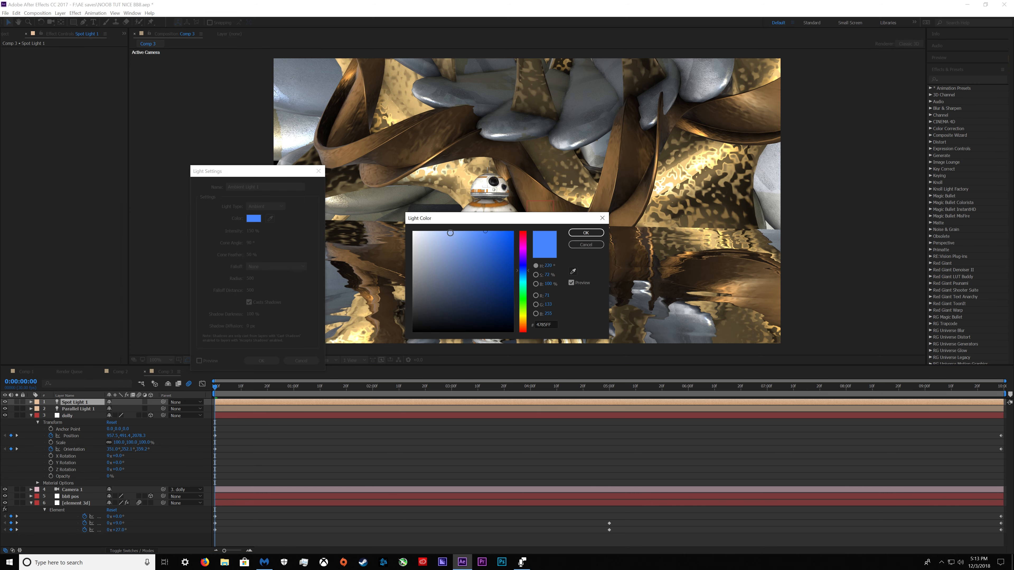
pyautogui.moveTo(450, 233); pyautogui.dragTo(444, 232)
pyautogui.click(527, 319)
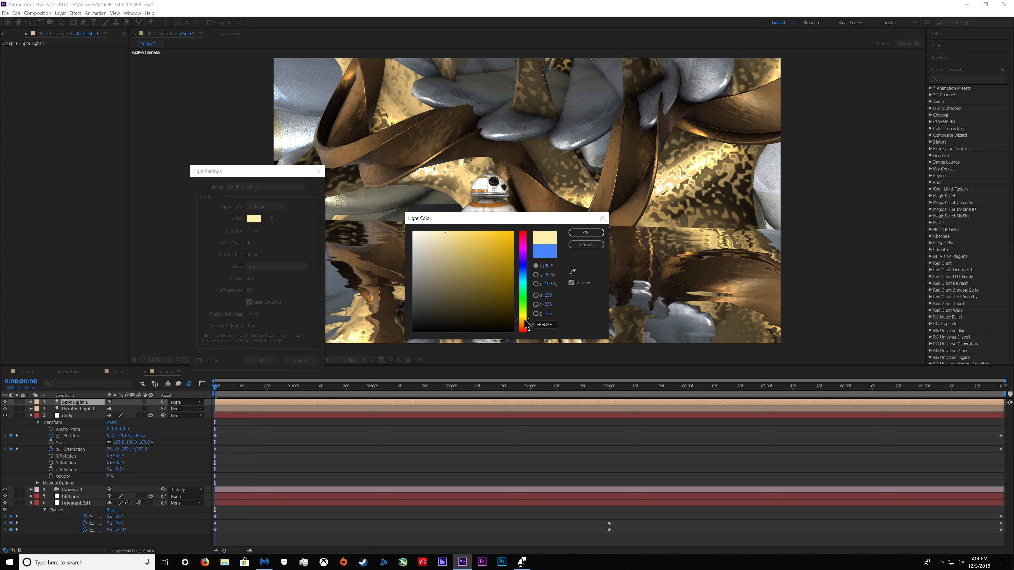
pyautogui.moveTo(525, 320); pyautogui.dragTo(524, 324)
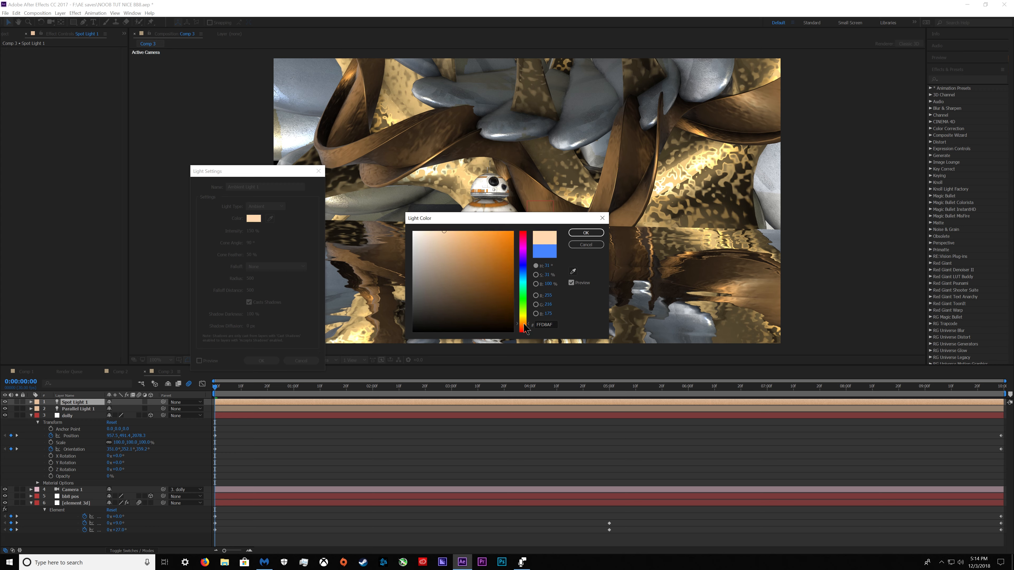
pyautogui.click(586, 233)
pyautogui.click(248, 232)
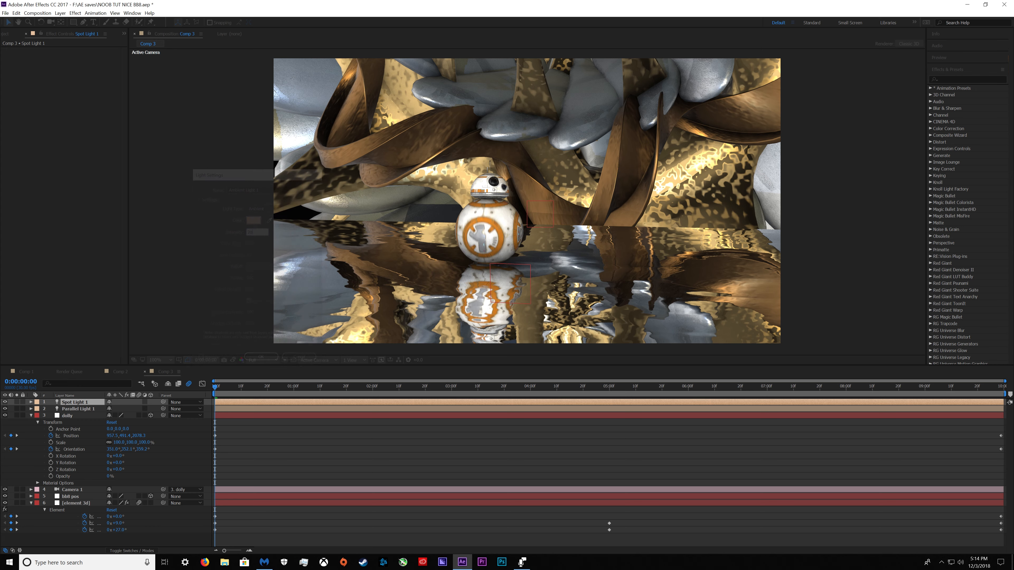
pyautogui.press('Return')
# At the last frame, set the parallel light's intensity to 50% and the spot light's intensity to 250%.
pyautogui.click(80, 429)
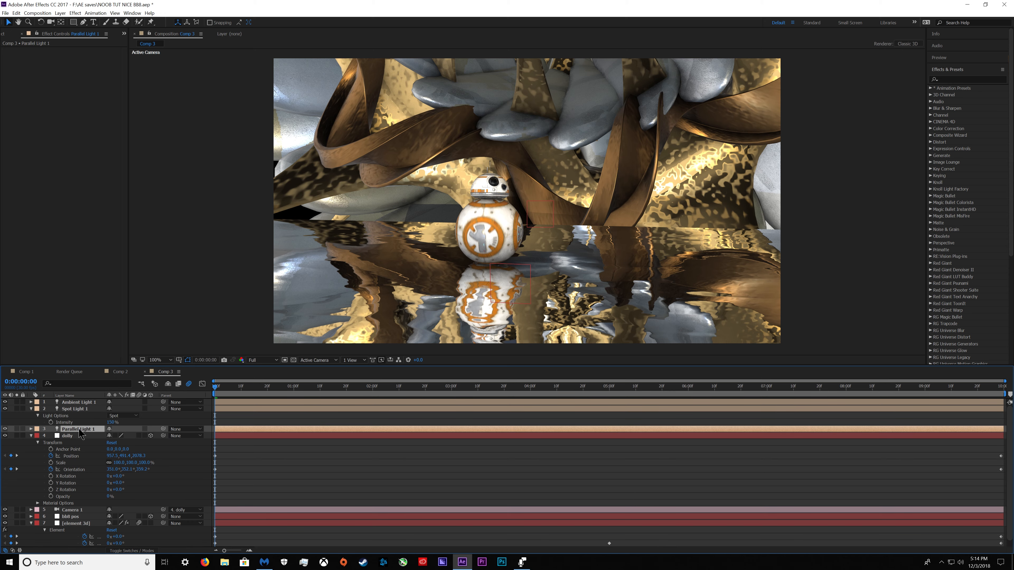
pyautogui.press('t')
pyautogui.press('End')
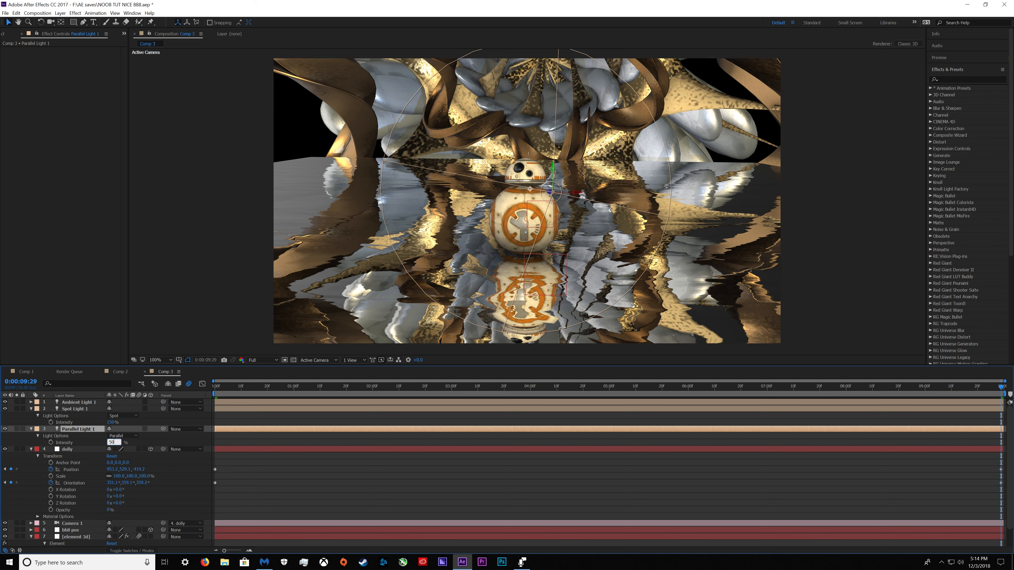
pyautogui.press('Return')
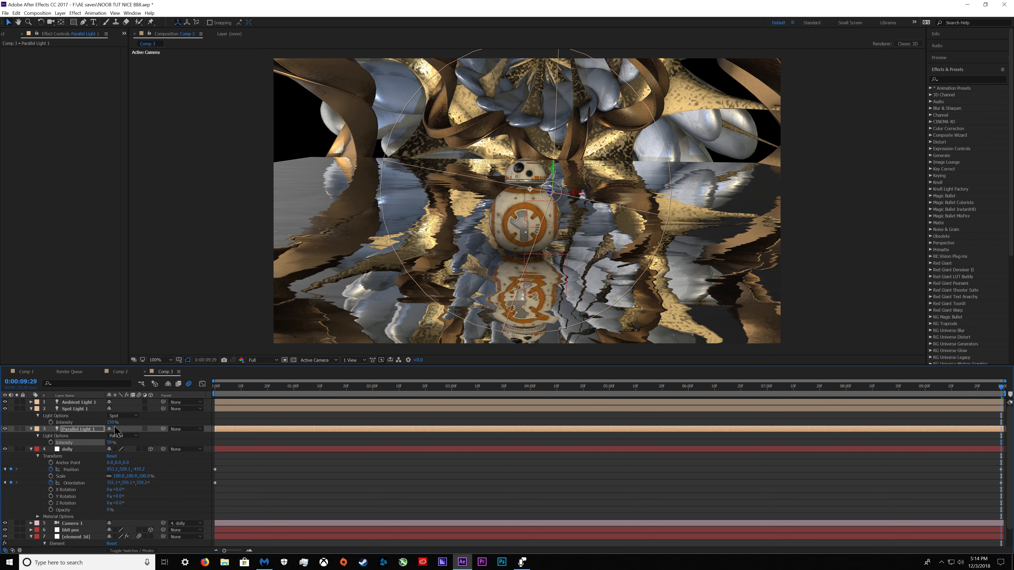
pyautogui.write('250')
pyautogui.press('Return')
# Move the spot light sideways to the right of the droid, near the frame's right edge.
pyautogui.scroll(-1, 577, 205)
pyautogui.moveTo(635, 209); pyautogui.dragTo(695, 216)
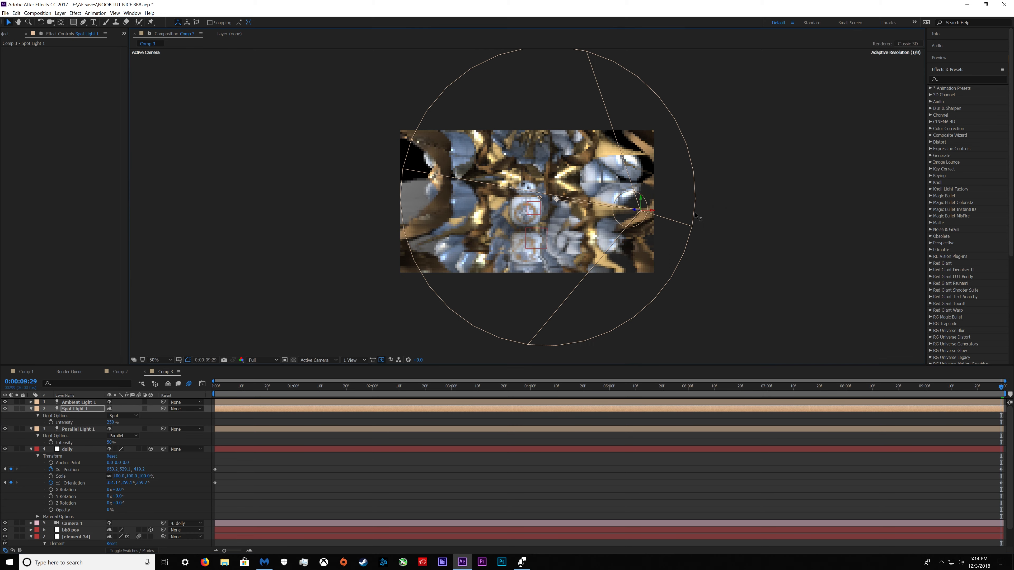
pyautogui.scroll(1, 429, 289)
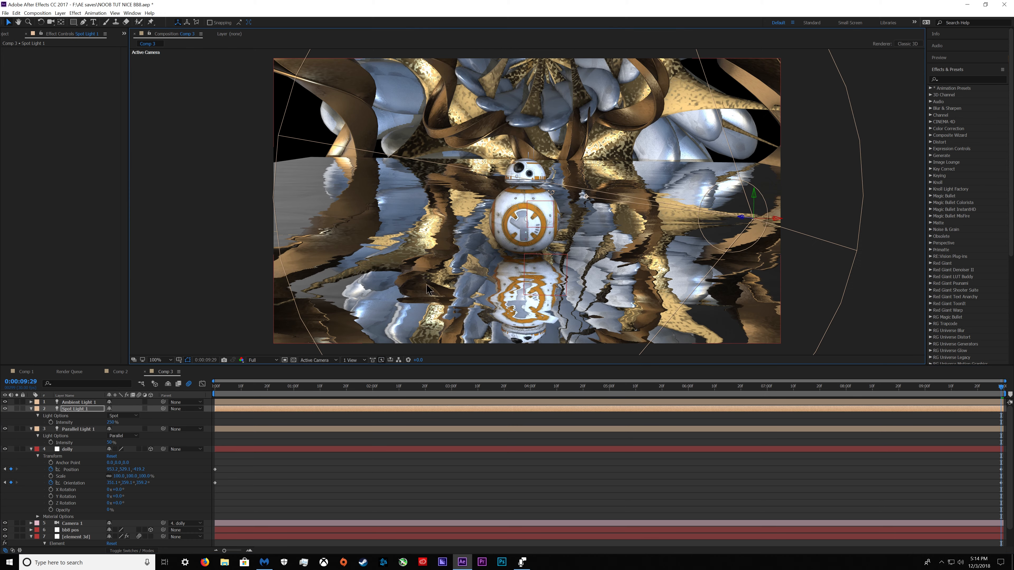
# Set the parallel light's intensity to 150% and the spot light's intensity to 200%.
pyautogui.click(103, 459)
pyautogui.click(112, 443)
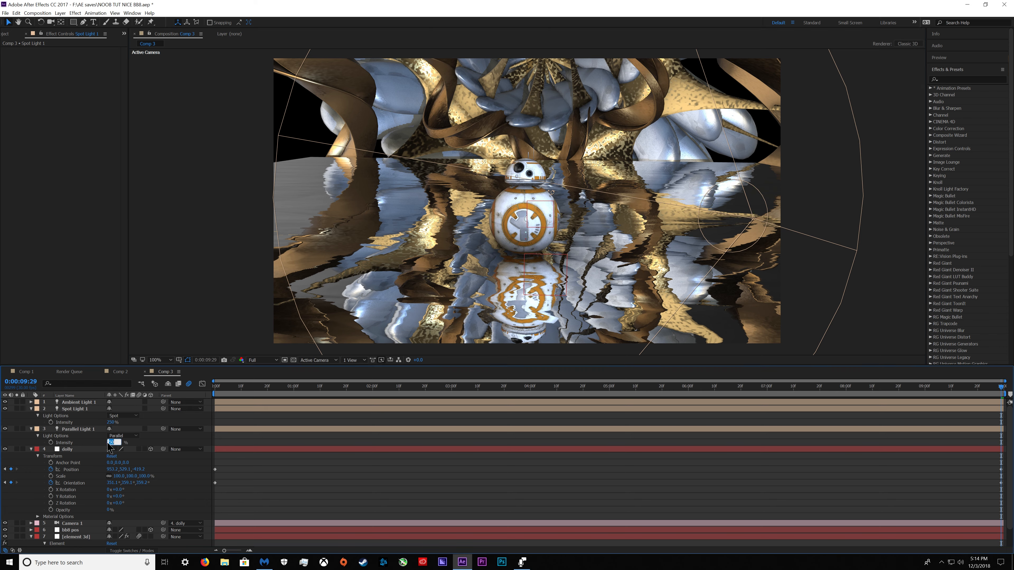
pyautogui.write('150')
pyautogui.press('Return')
pyautogui.click(111, 422)
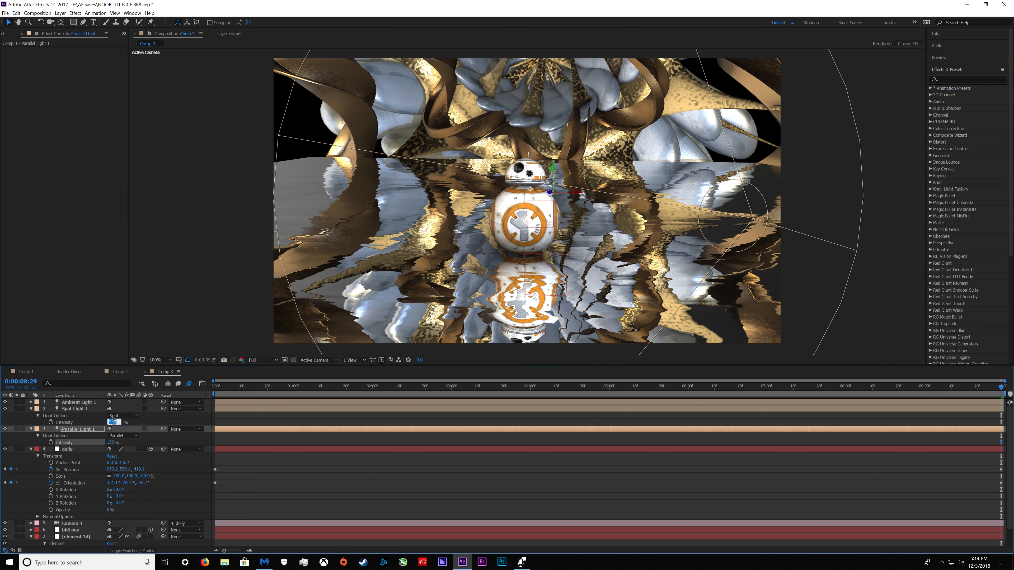
pyautogui.write('200')
pyautogui.press('Return')
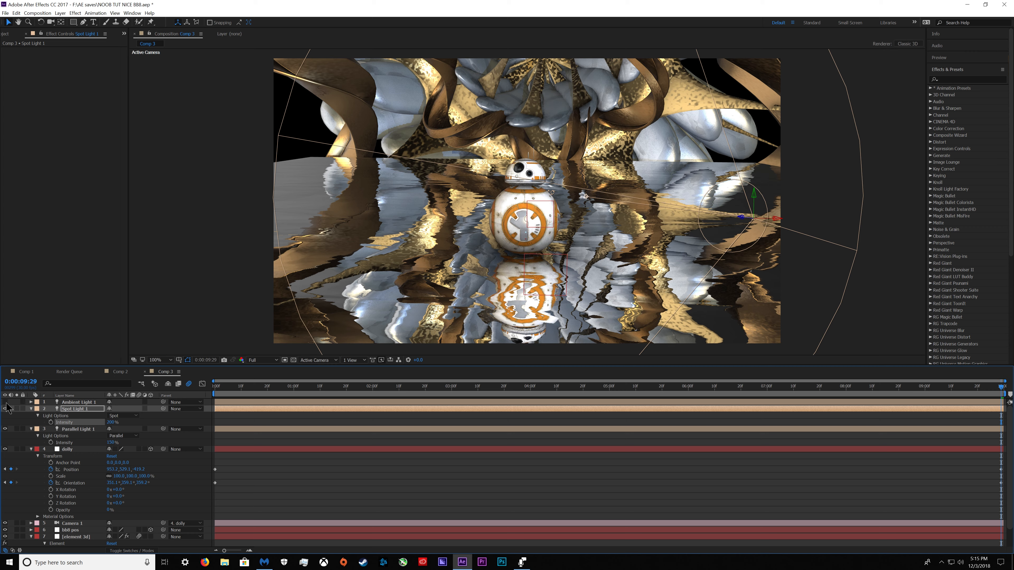
# Change the spot light's colour to a brighter cyan-blue and narrow its cone angle.
pyautogui.click(61, 14)
pyautogui.click(64, 29)
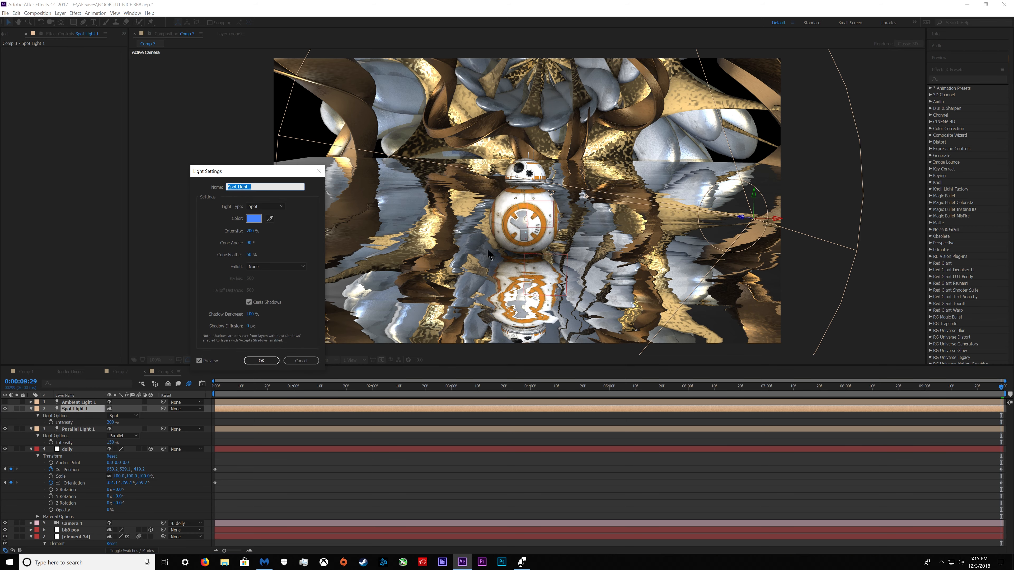
pyautogui.click(261, 361)
pyautogui.doubleClick(76, 409)
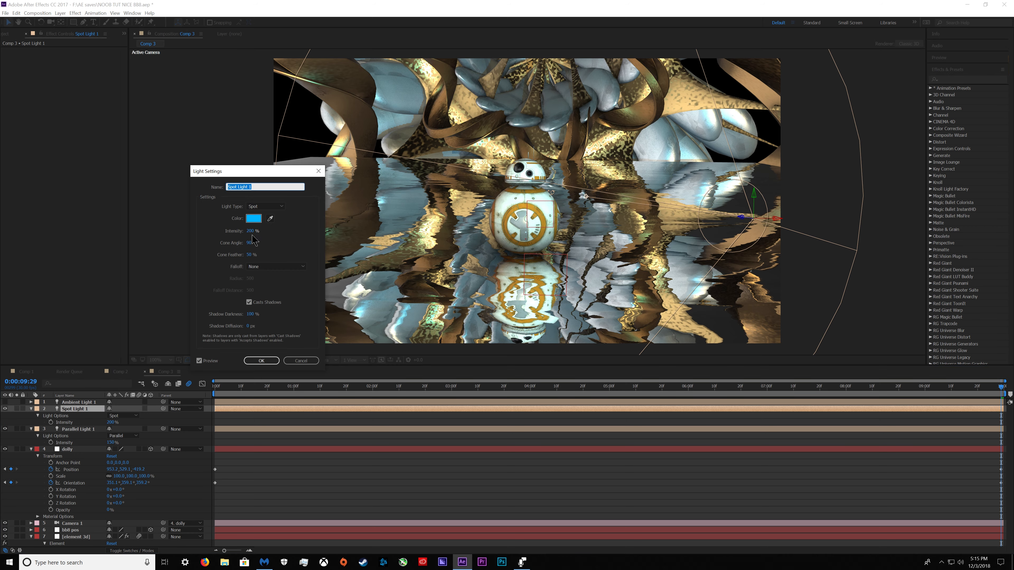
pyautogui.moveTo(249, 243); pyautogui.dragTo(408, 171)
pyautogui.click(261, 361)
# Shift the parallel light's colour slightly further toward yellow.
pyautogui.click(78, 429)
pyautogui.click(60, 13)
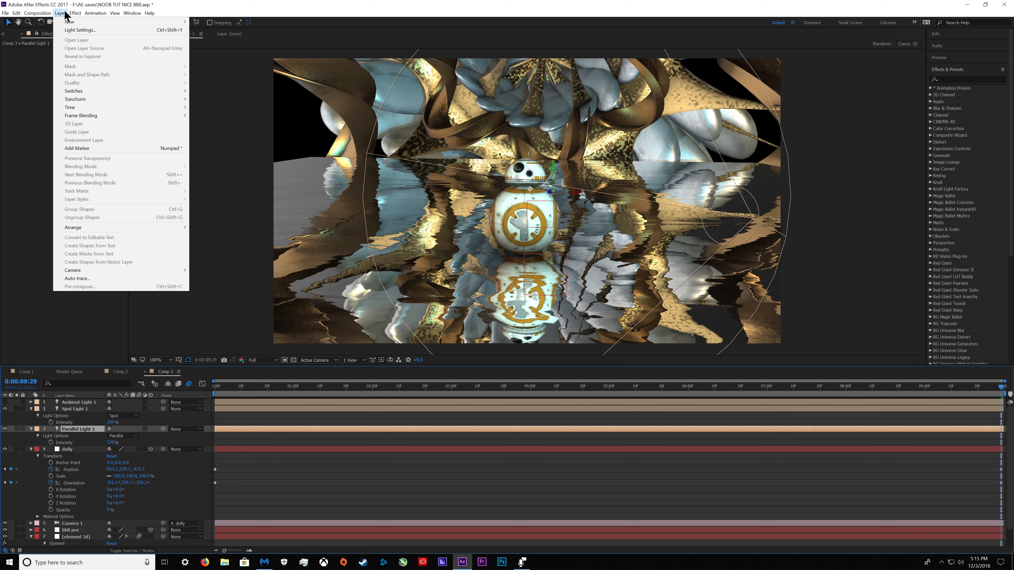
pyautogui.click(72, 30)
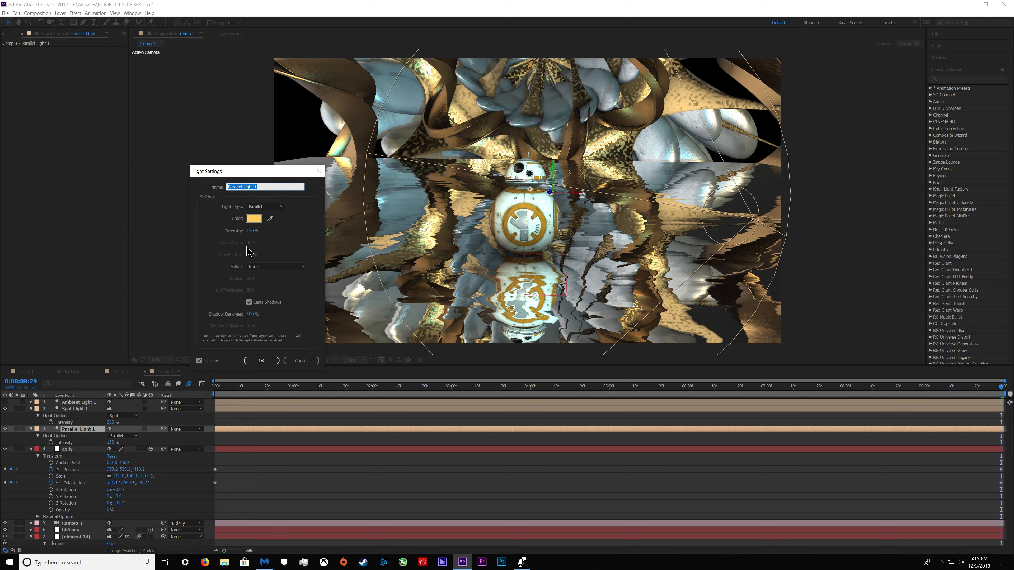
pyautogui.click(254, 218)
pyautogui.moveTo(522, 318); pyautogui.dragTo(522, 317)
pyautogui.click(586, 233)
pyautogui.click(261, 361)
pyautogui.moveTo(108, 442); pyautogui.dragTo(110, 443)
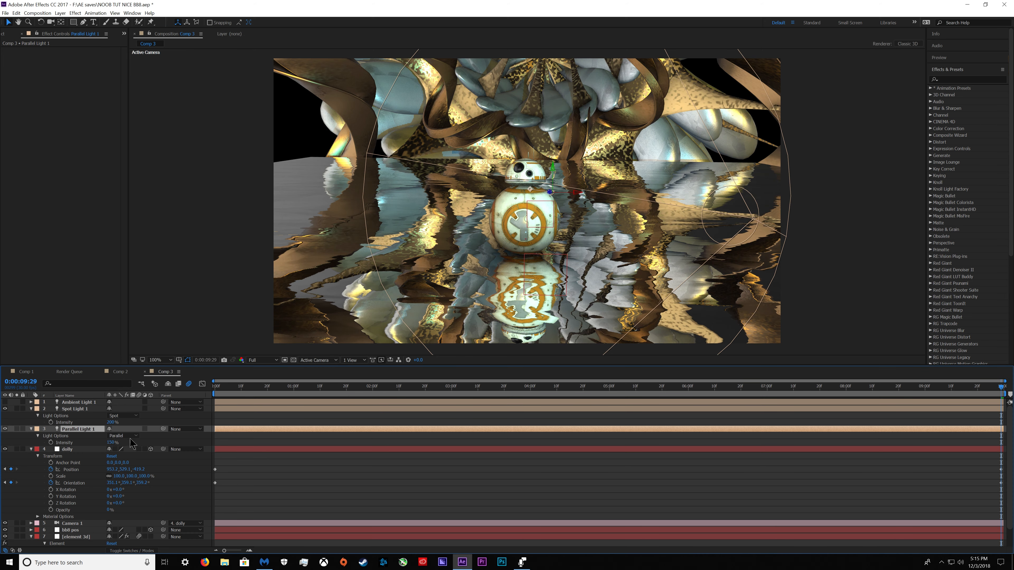
# Preview the animation and reposition the parallel light just above the frame's upper-right corner, as seen at 0:00:01:22.
pyautogui.press('space')
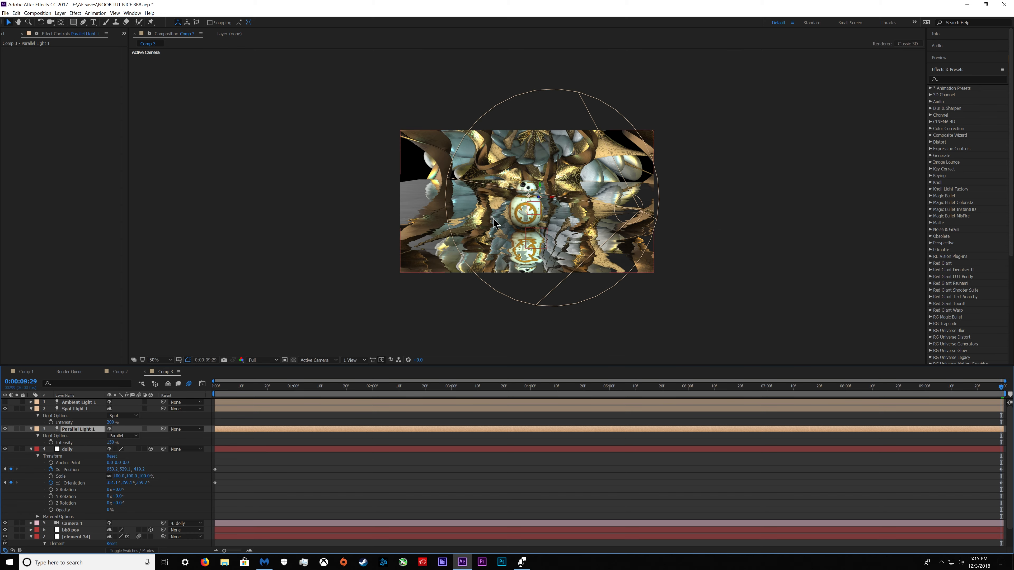
pyautogui.scroll(-3, 544, 190)
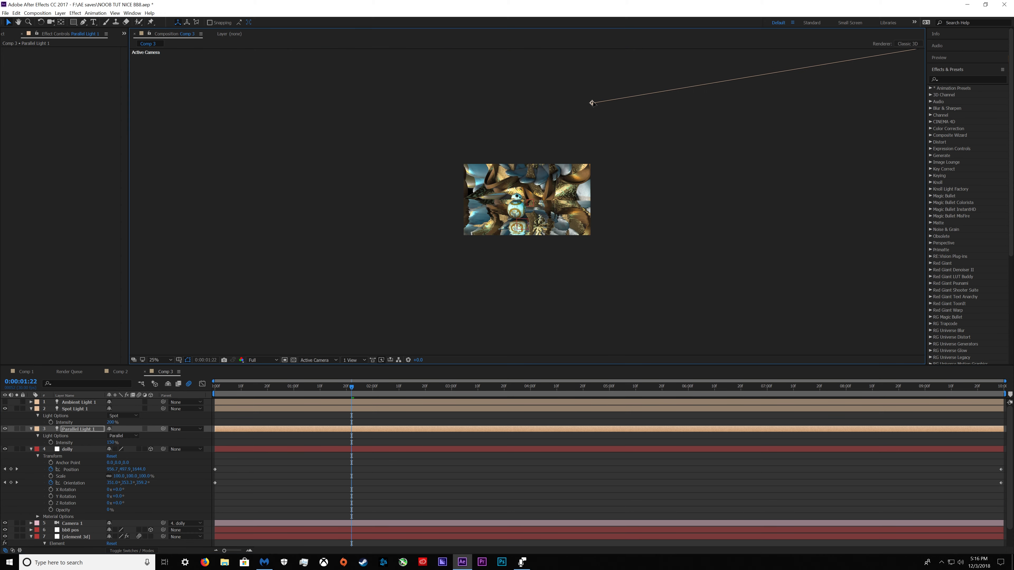
pyautogui.moveTo(592, 103); pyautogui.dragTo(574, 159)
pyautogui.scroll(2, 515, 184)
# At the last frame, place the second spot light to the left of the droid, beside the frame's left edge.
pyautogui.moveTo(226, 389); pyautogui.dragTo(1013, 382)
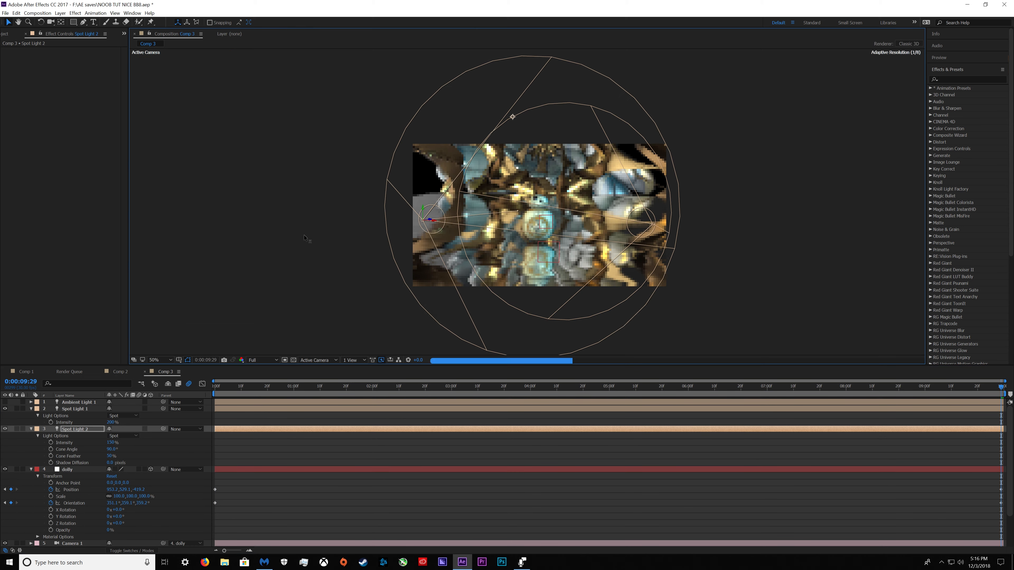
pyautogui.moveTo(304, 236); pyautogui.dragTo(308, 233)
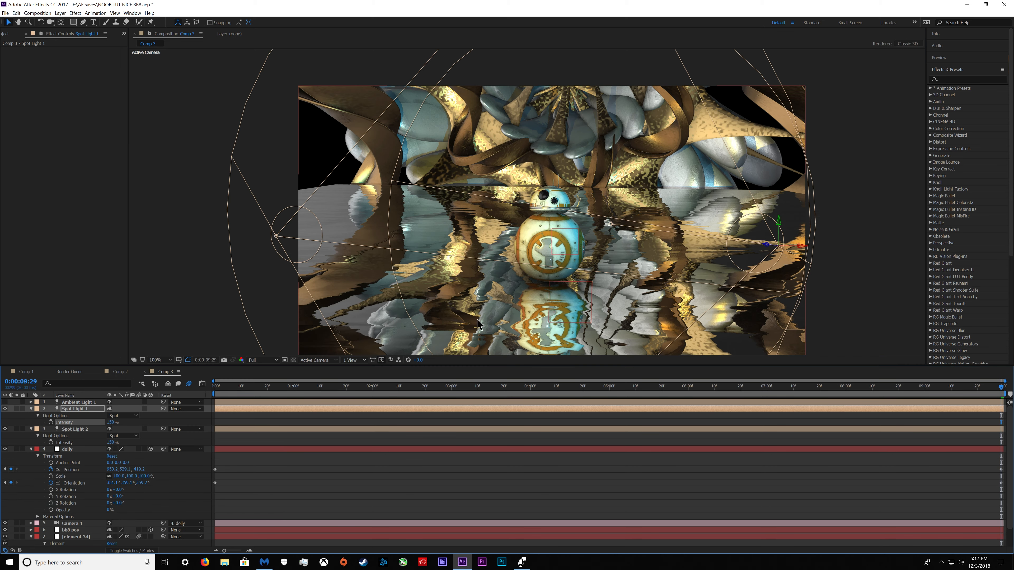
pyautogui.click(226, 384)
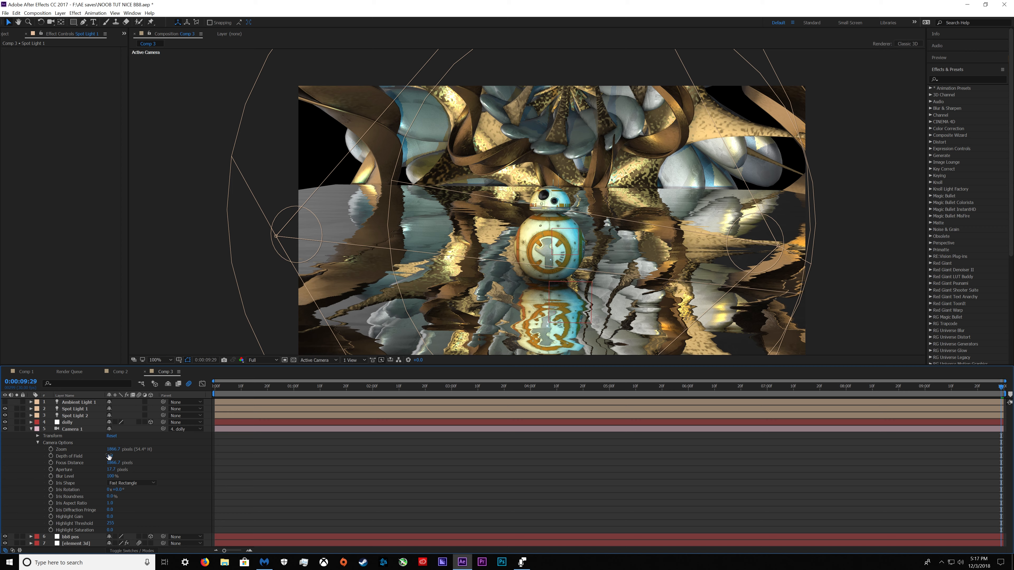
# Turn on depth of field for Camera 1 and set its aperture to 25 pixels.
pyautogui.click(108, 456)
pyautogui.click(112, 470)
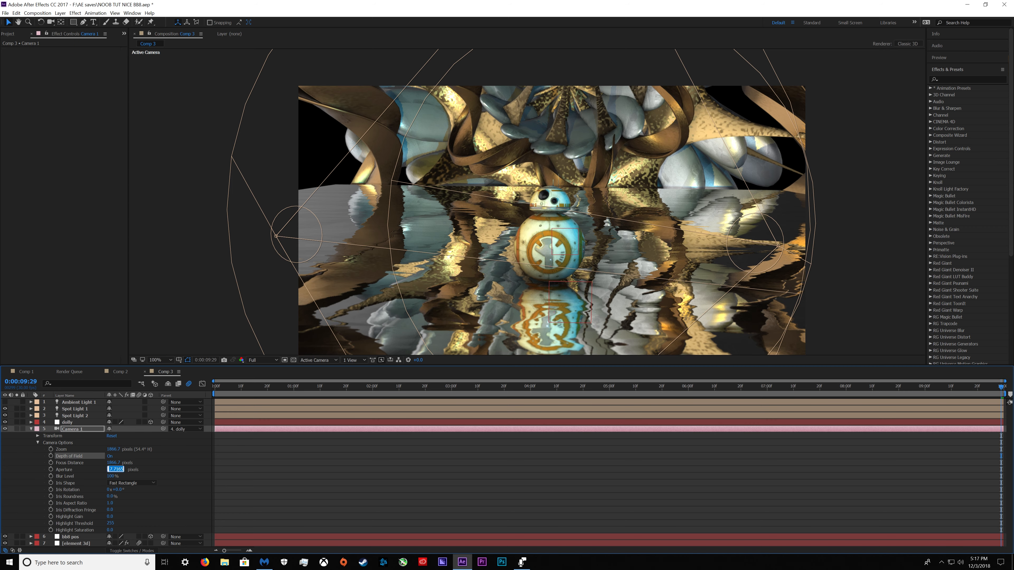
pyautogui.write('25')
pyautogui.press('Return')
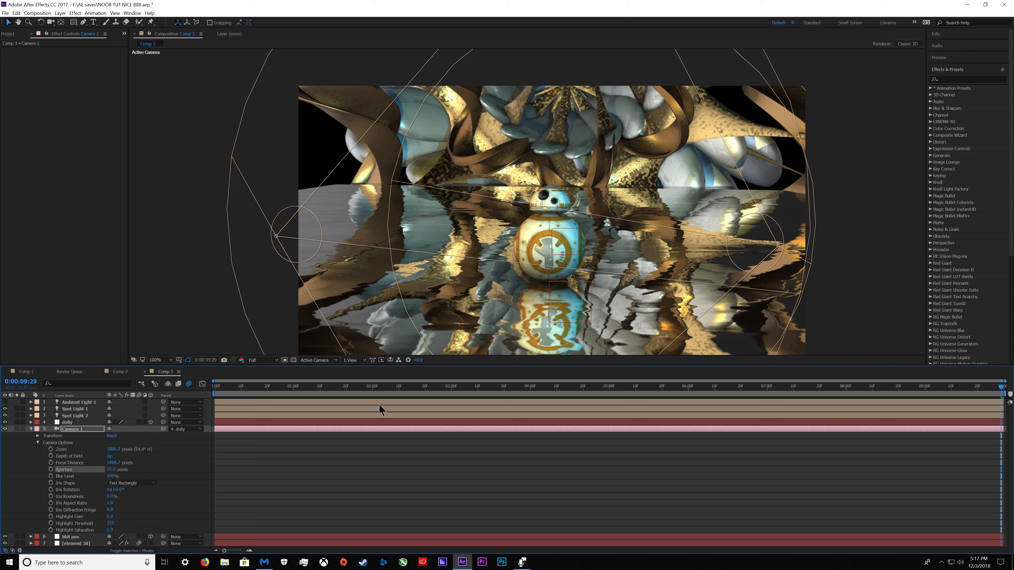
# Set the element 3d layer's output to show the Focus pass.
pyautogui.click(77, 544)
pyautogui.scroll(-5, 34, 286)
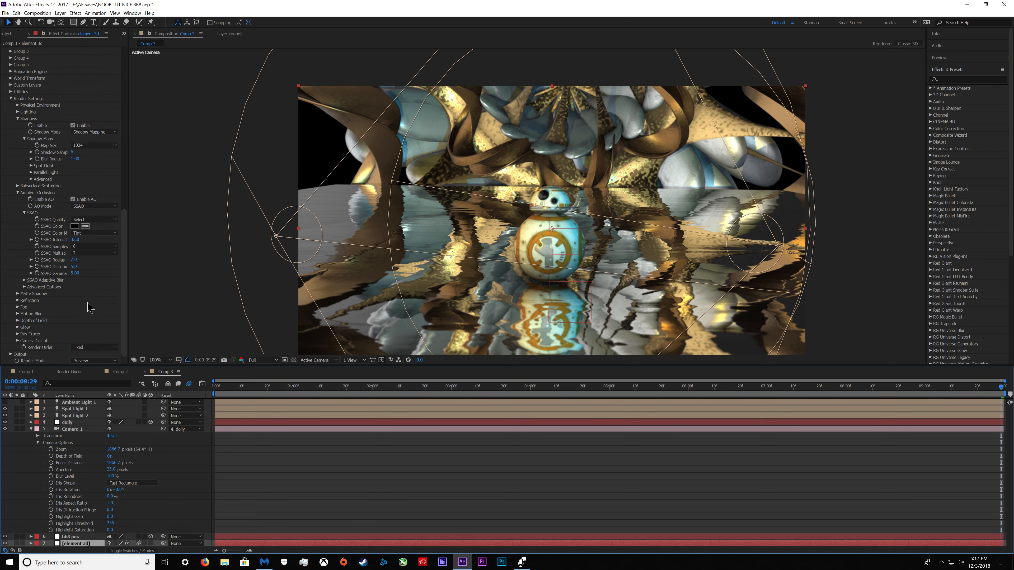
pyautogui.click(10, 354)
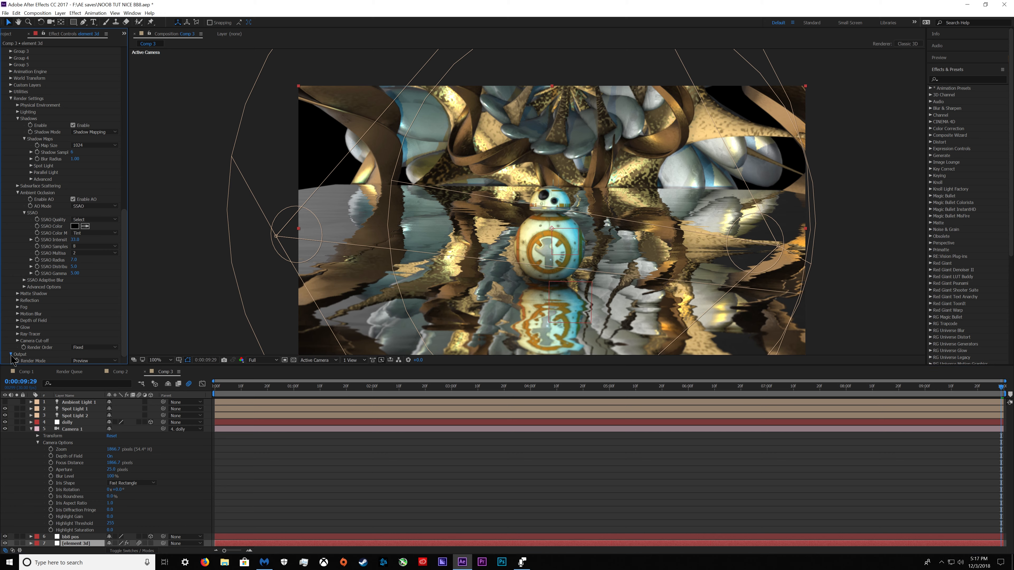
pyautogui.scroll(-4, 22, 357)
pyautogui.click(94, 253)
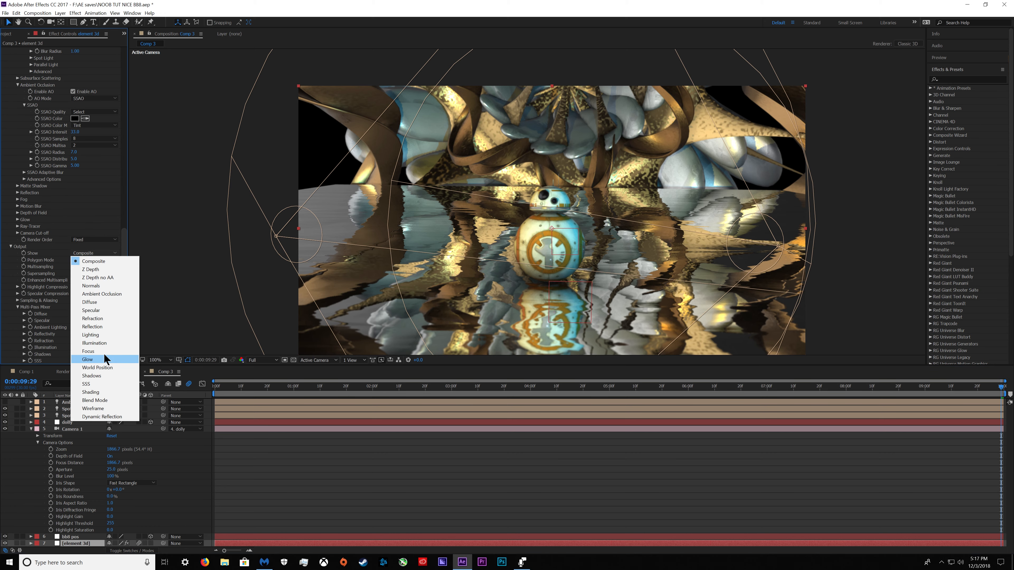
pyautogui.click(96, 351)
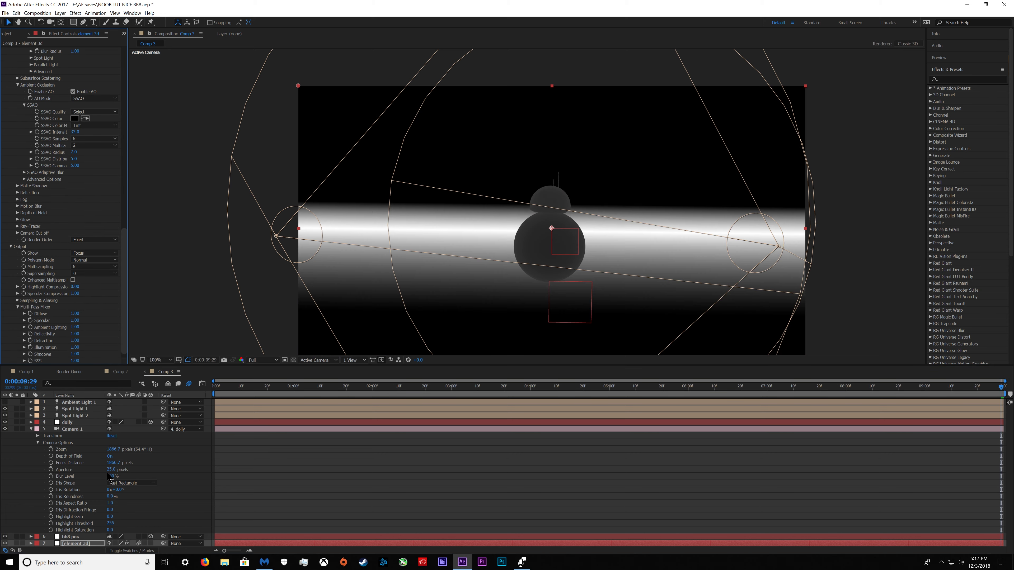
# Keyframe Camera 1's focus distance at the end and start of the comp to keep the droid in focus, checking it along the timeline.
pyautogui.click(51, 463)
pyautogui.moveTo(113, 463); pyautogui.dragTo(64, 463)
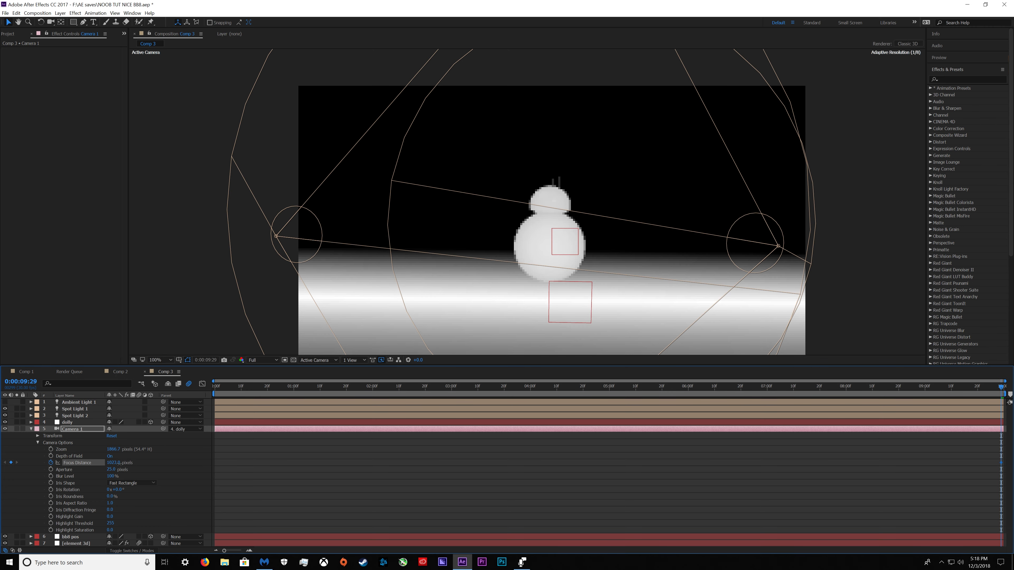
pyautogui.moveTo(64, 463); pyautogui.dragTo(69, 464)
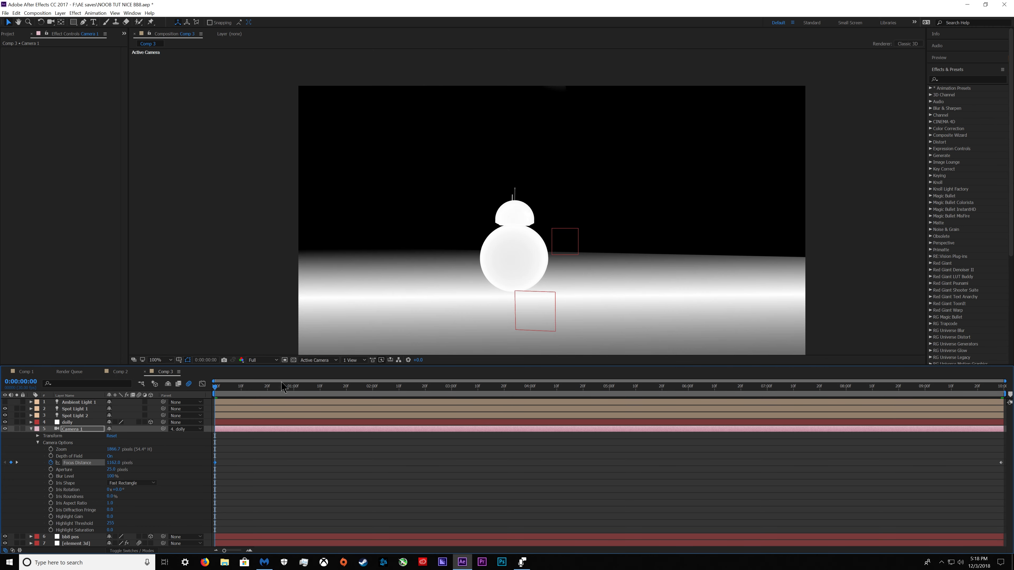
pyautogui.moveTo(283, 387); pyautogui.dragTo(296, 388)
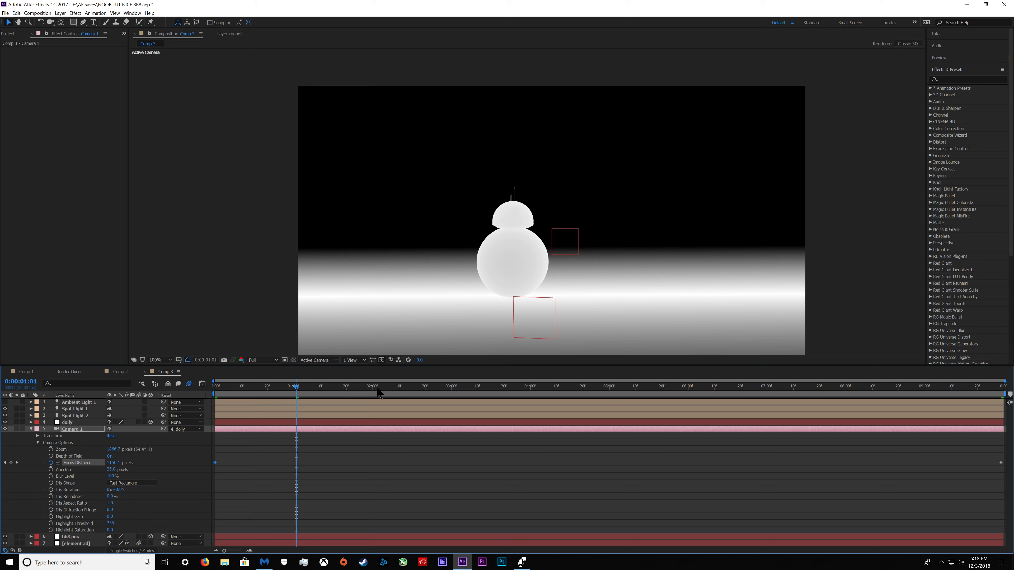
pyautogui.moveTo(378, 394); pyautogui.dragTo(437, 394)
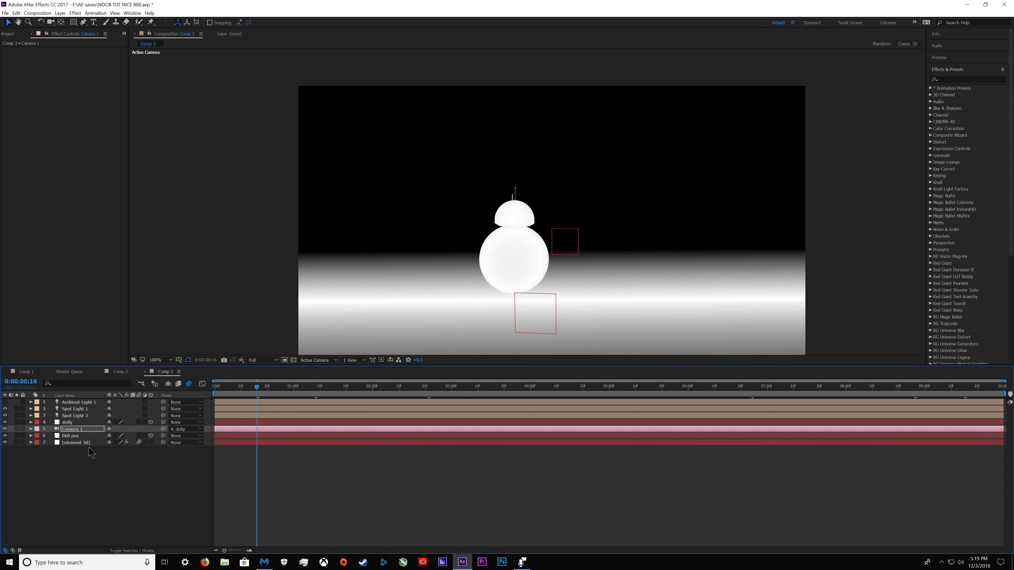
# Switch the element 3d layer's output from the Focus pass back to the full composite image.
pyautogui.click(79, 442)
pyautogui.scroll(-10, 96, 294)
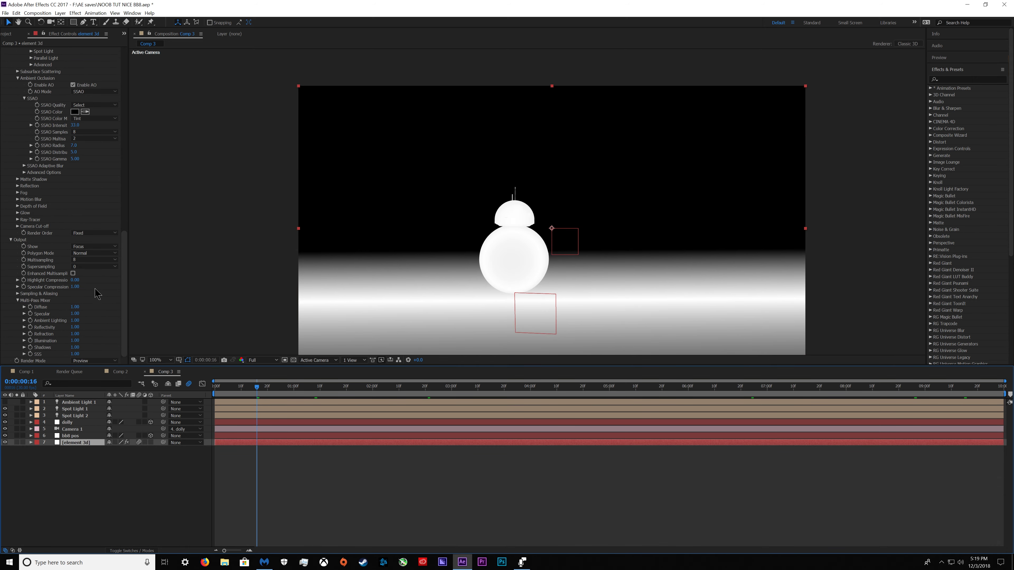
pyautogui.click(97, 247)
pyautogui.click(98, 252)
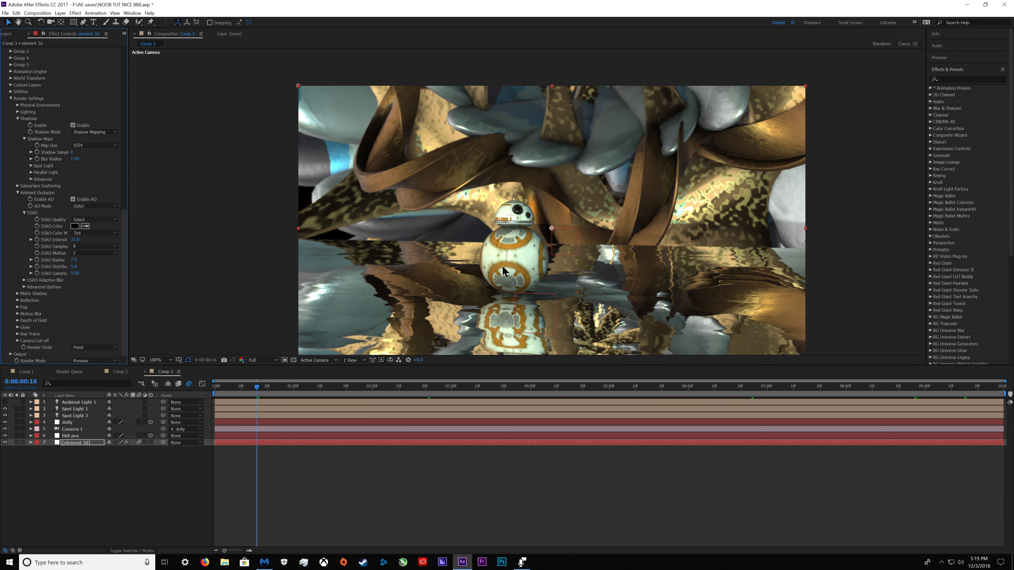
# Increase Camera 1's aperture for a stronger background blur and check the droid's focus at 0:00:03:28.
pyautogui.click(32, 429)
pyautogui.moveTo(109, 470); pyautogui.dragTo(119, 470)
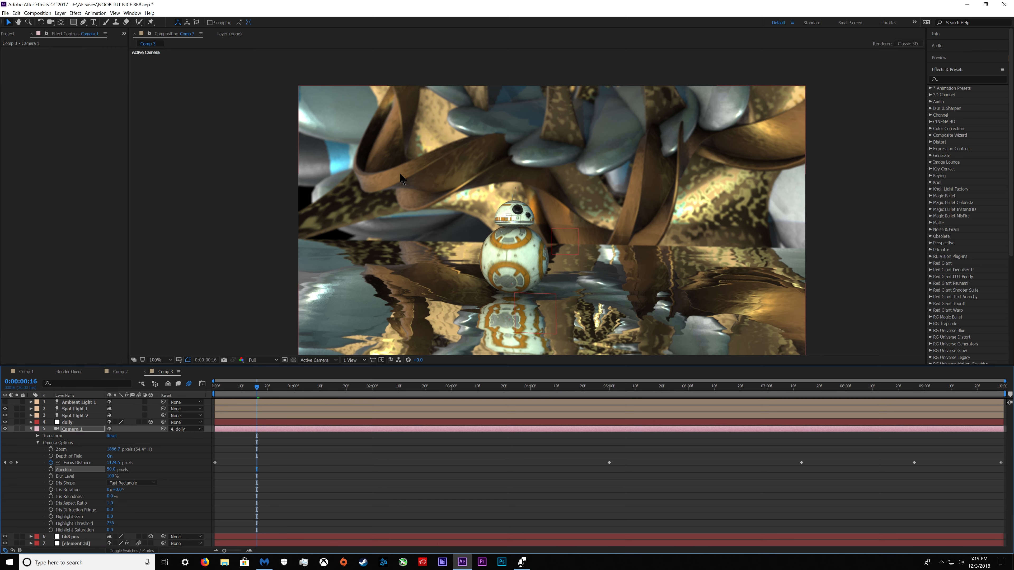
pyautogui.click(526, 387)
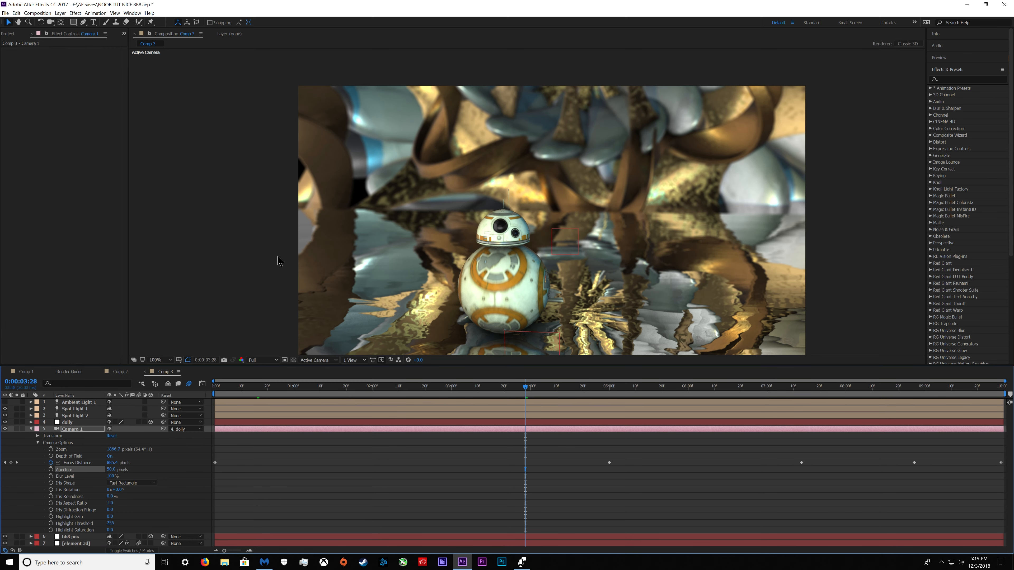
pyautogui.press(',')
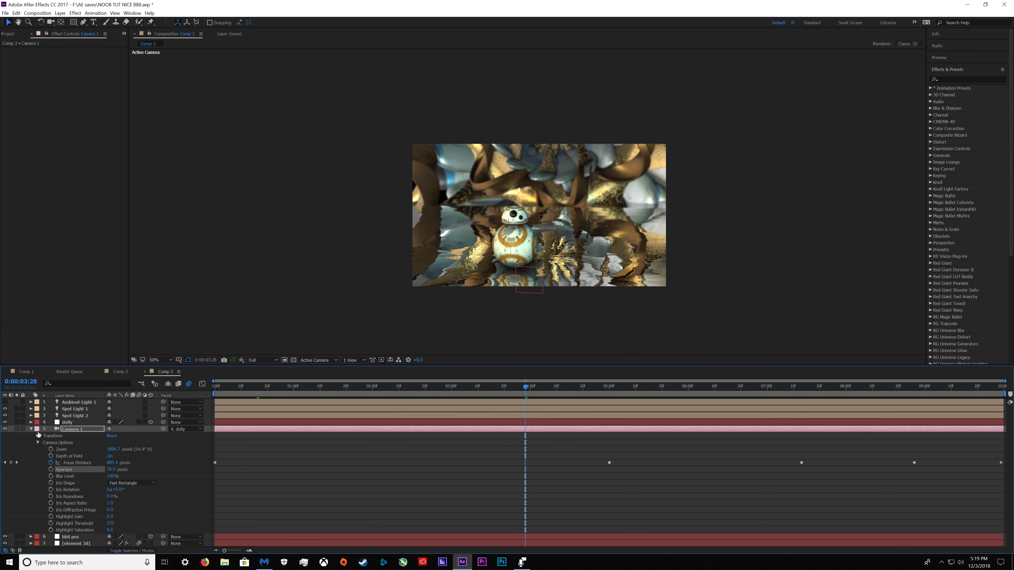
# Open the environment texture settings in the element 3d layer's Scene Setup.
pyautogui.click(31, 430)
pyautogui.click(82, 443)
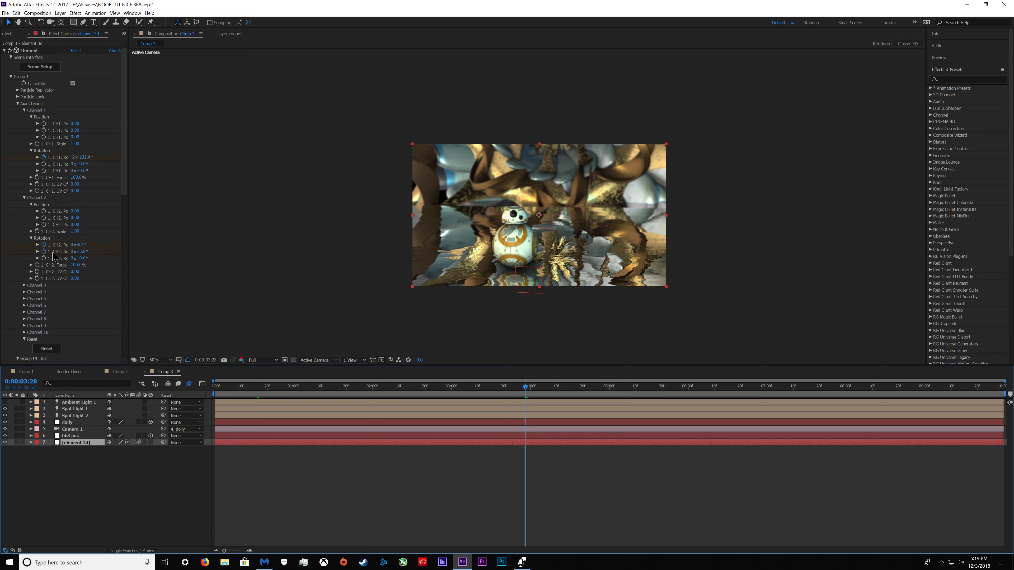
pyautogui.click(43, 66)
pyautogui.click(98, 23)
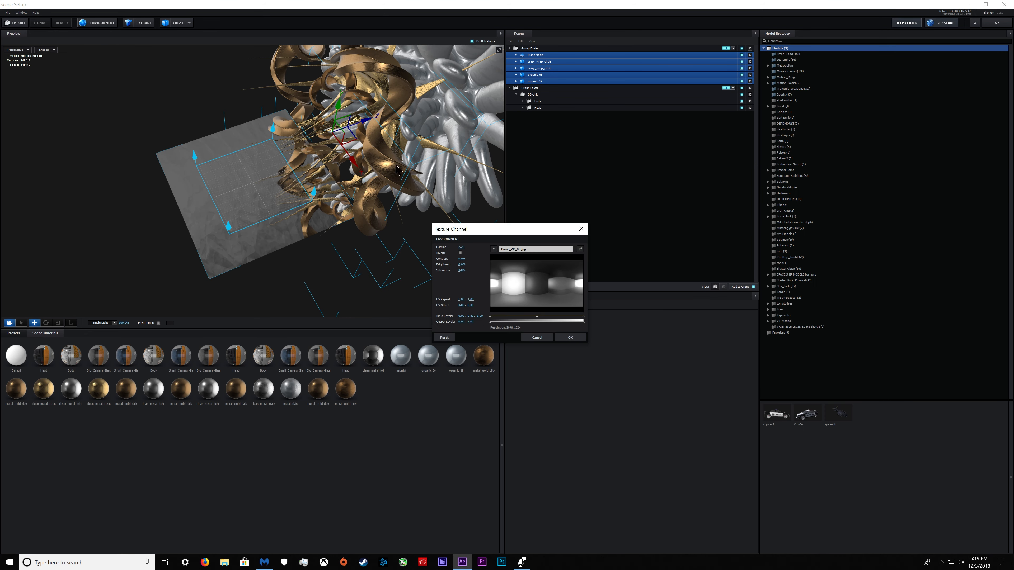
# Try the BackLight_2K_45 map from the BackLight_2K folder as the environment texture.
pyautogui.click(520, 249)
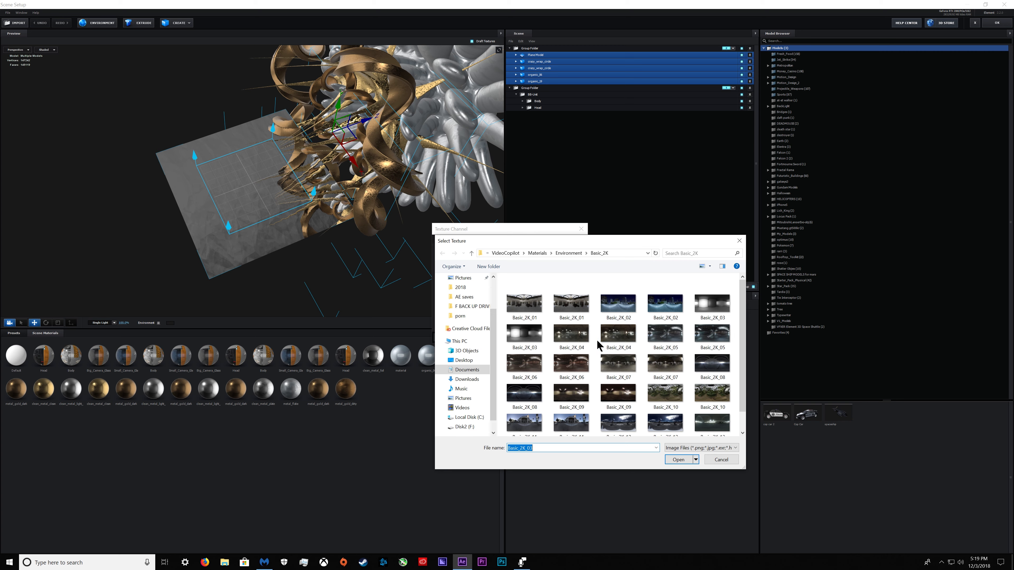
pyautogui.scroll(-1, 602, 347)
pyautogui.scroll(1, 602, 345)
pyautogui.click(569, 253)
pyautogui.doubleClick(522, 300)
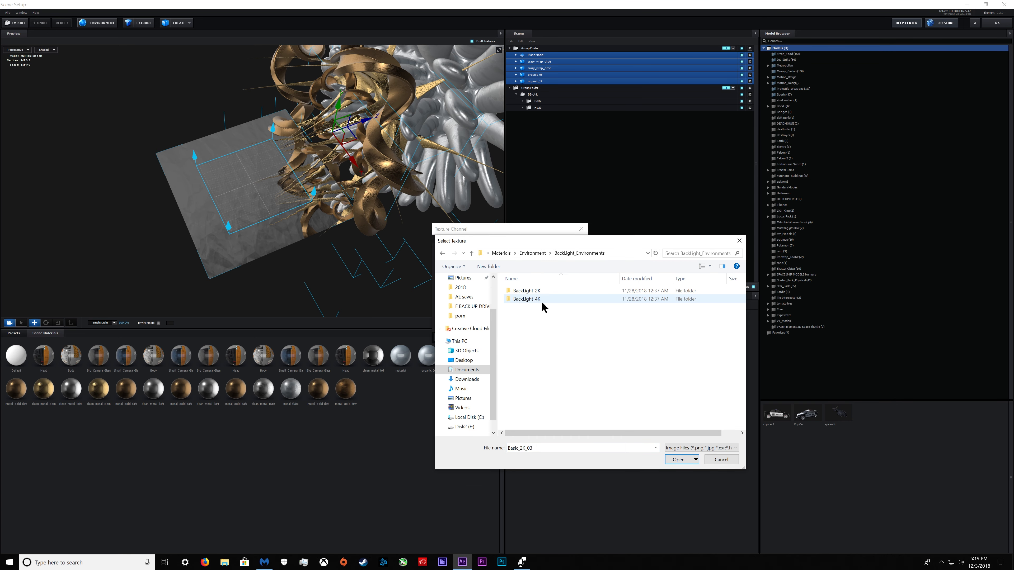
pyautogui.doubleClick(542, 291)
pyautogui.scroll(-10, 607, 335)
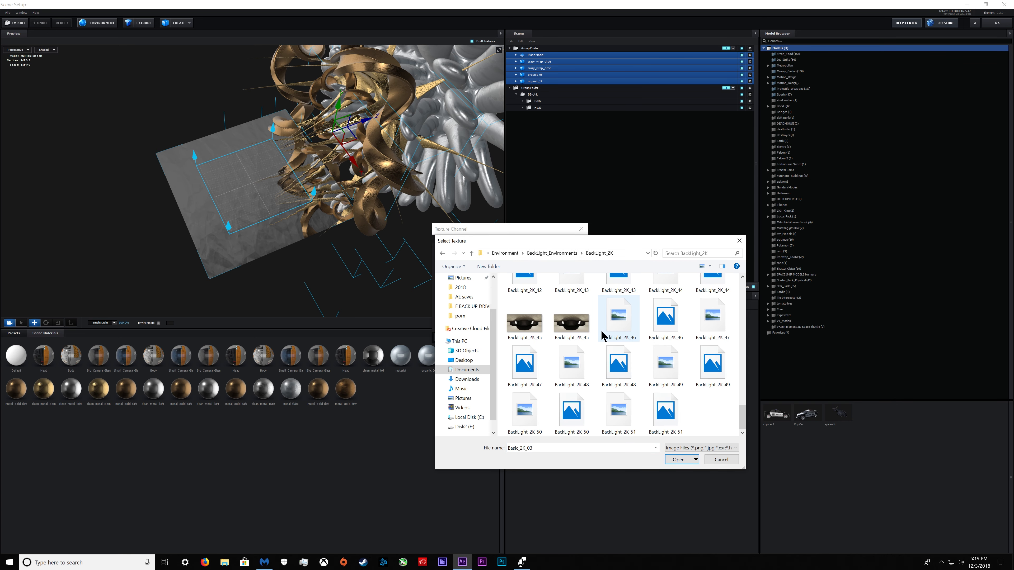
pyautogui.doubleClick(579, 330)
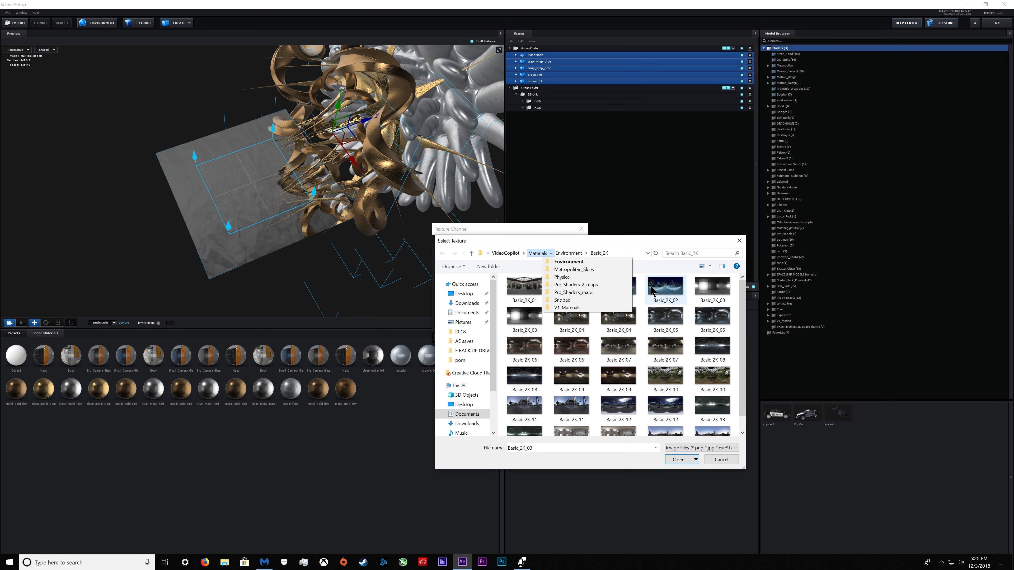
# Try several Basic_2K maps, including Basic_2K_06 and Basic_2K_09, as the environment texture.
pyautogui.click(655, 299)
pyautogui.scroll(-1, 749, 355)
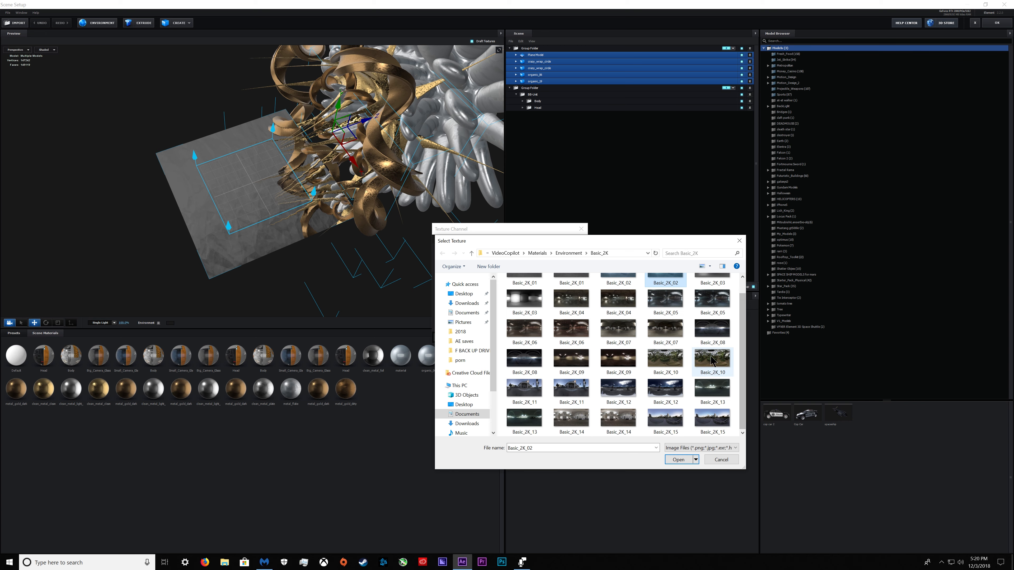
pyautogui.scroll(1, 678, 351)
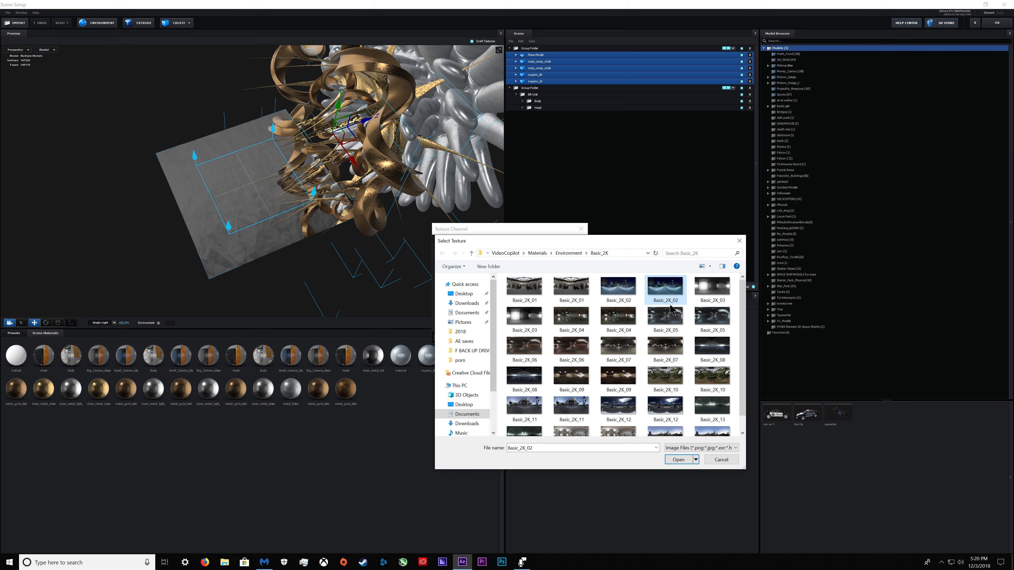
pyautogui.doubleClick(659, 291)
pyautogui.click(544, 251)
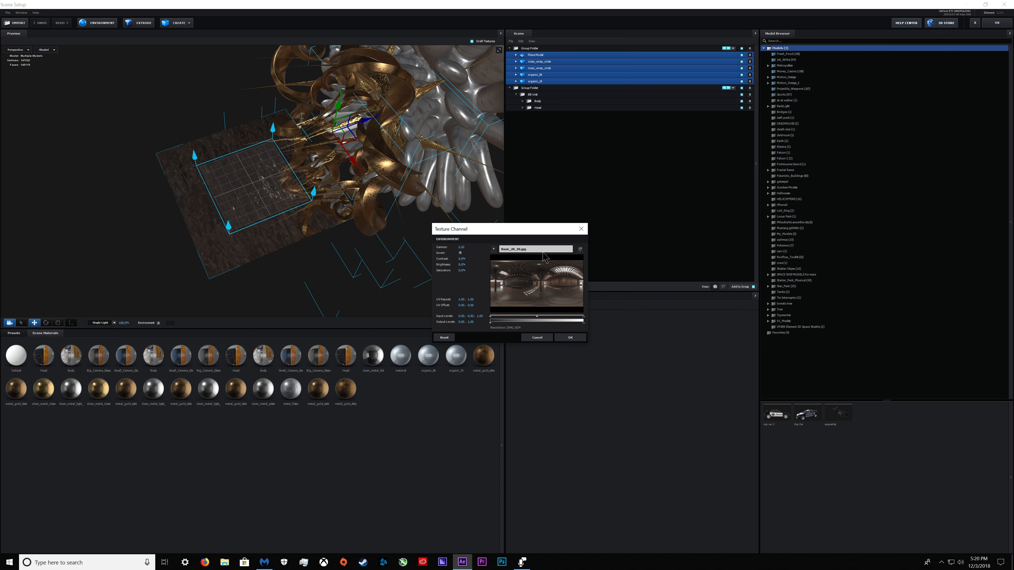
pyautogui.click(544, 252)
pyautogui.doubleClick(665, 379)
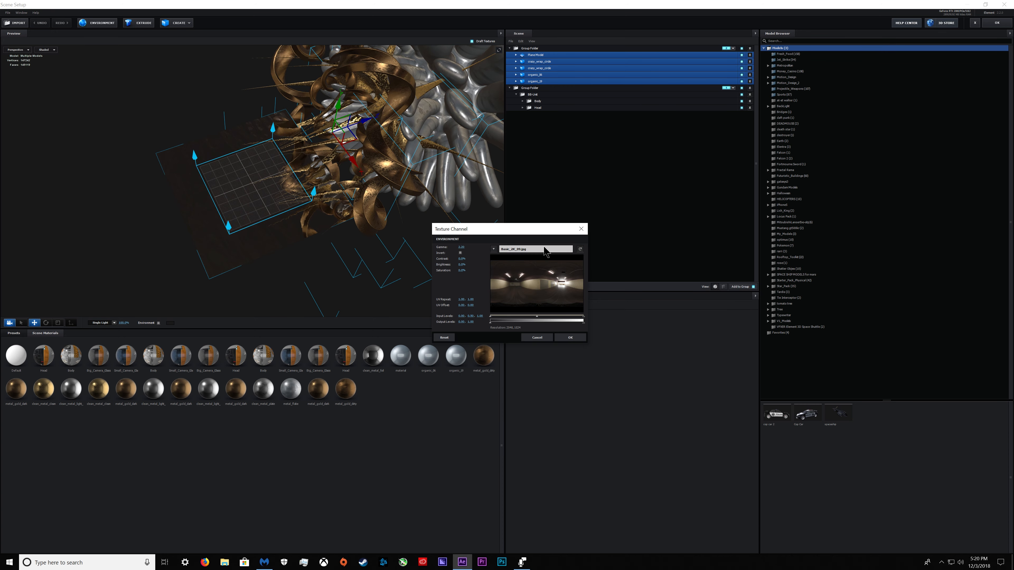
# Load the Basic_2K_10 map as the environment texture and apply it to the scene.
pyautogui.click(545, 248)
pyautogui.doubleClick(717, 381)
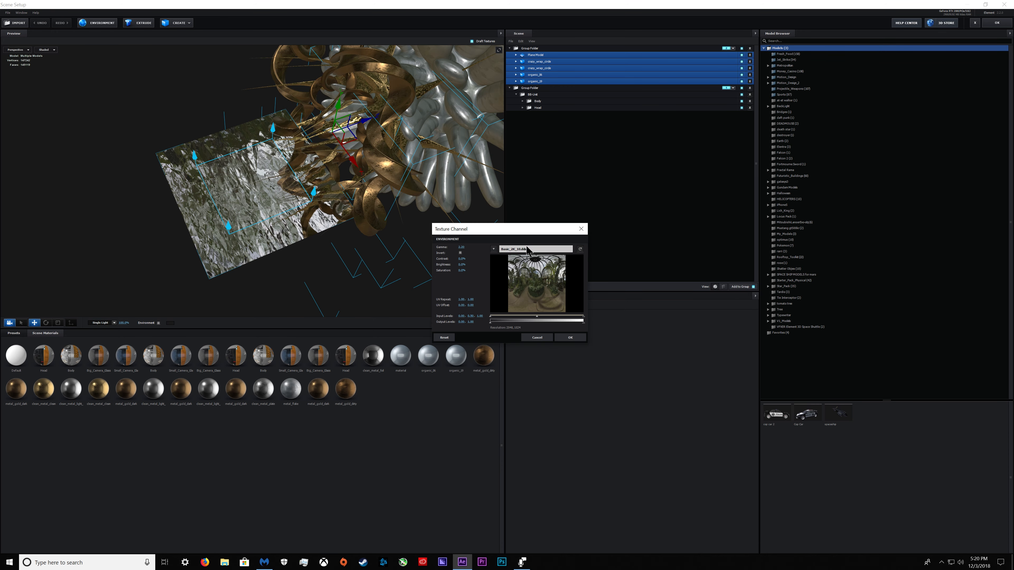
pyautogui.click(570, 338)
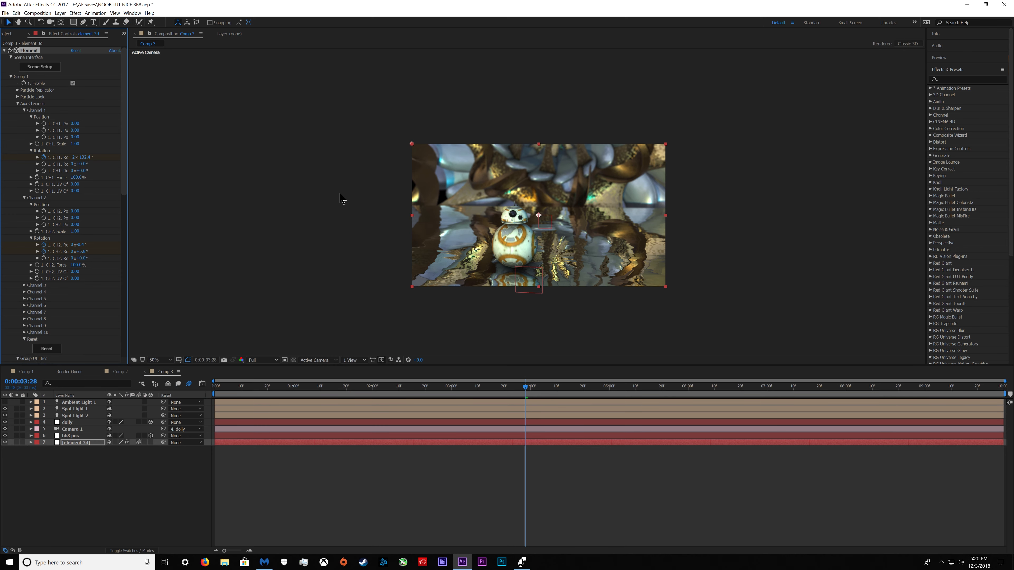
# Inspect the droid's new reflections up close and set the element 3d layer's render mode to Full Render.
pyautogui.press('/')
pyautogui.scroll(-1, 307, 198)
pyautogui.scroll(1, 307, 200)
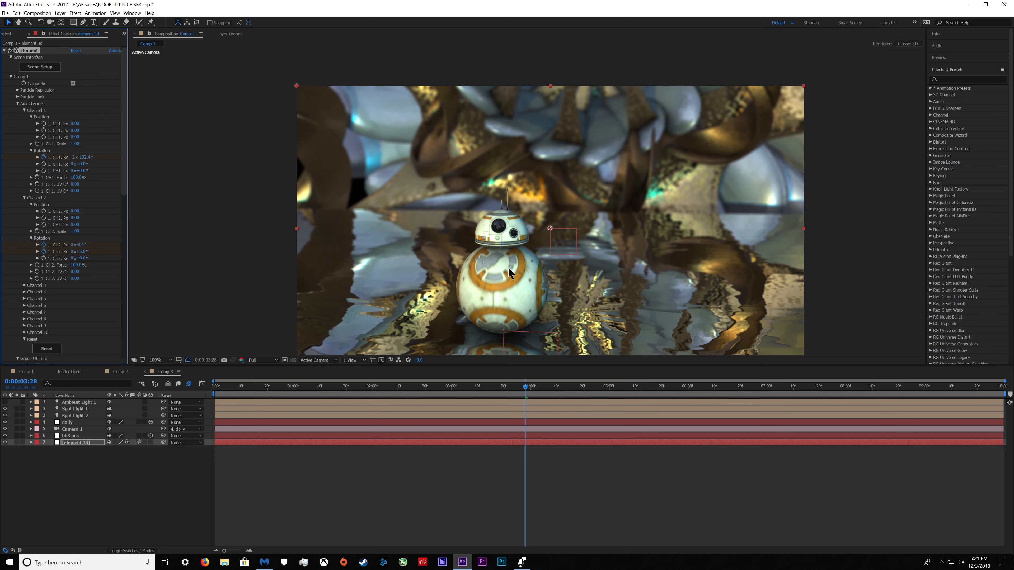
pyautogui.scroll(-1, 510, 274)
pyautogui.scroll(-10, 60, 240)
pyautogui.click(96, 360)
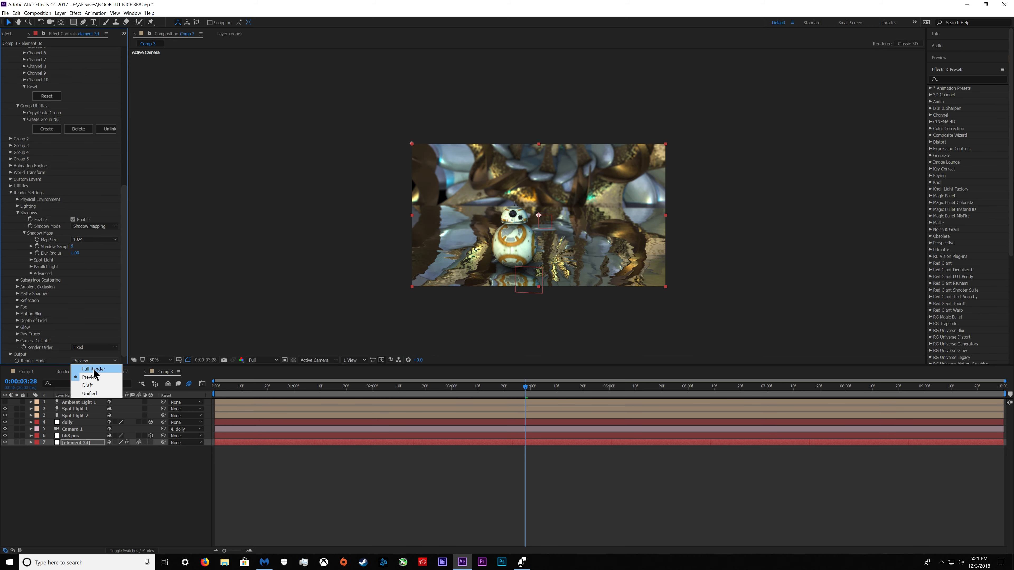
pyautogui.click(93, 369)
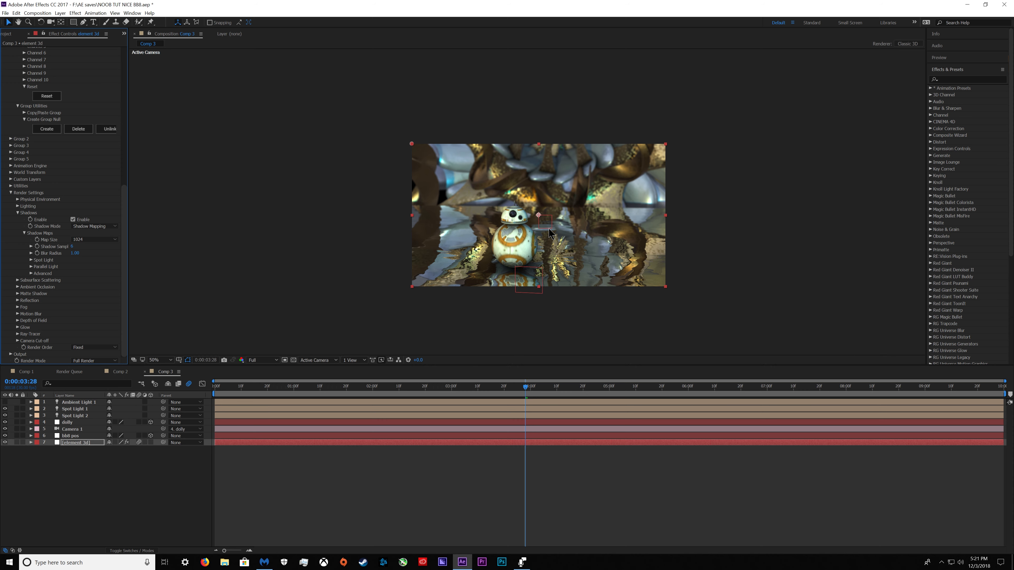
# Turn on Ambient Light 1, comparing the scene with and without it.
pyautogui.scroll(3, 60, 199)
pyautogui.click(60, 472)
pyautogui.click(5, 402)
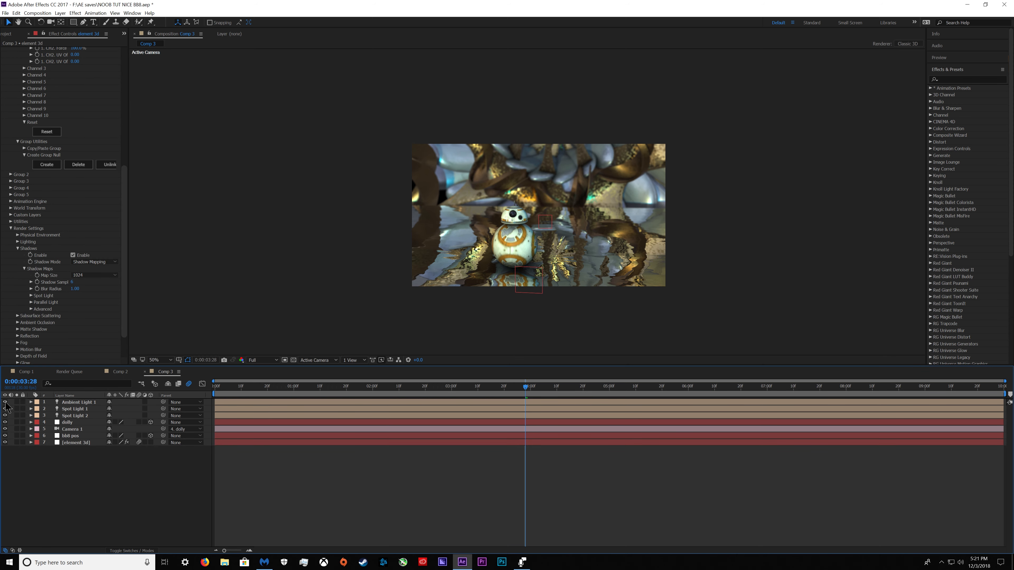
pyautogui.click(5, 402)
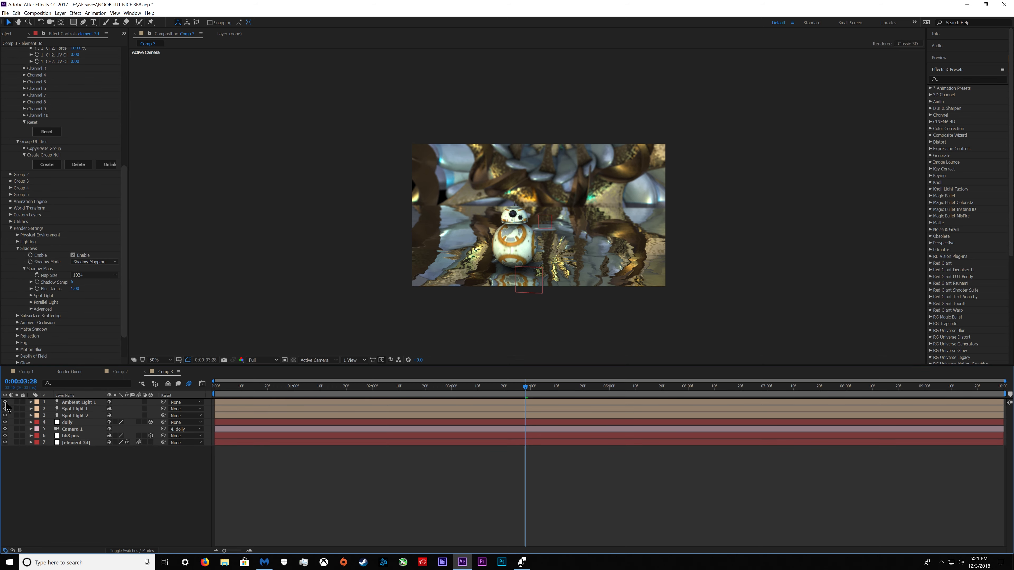
pyautogui.click(74, 443)
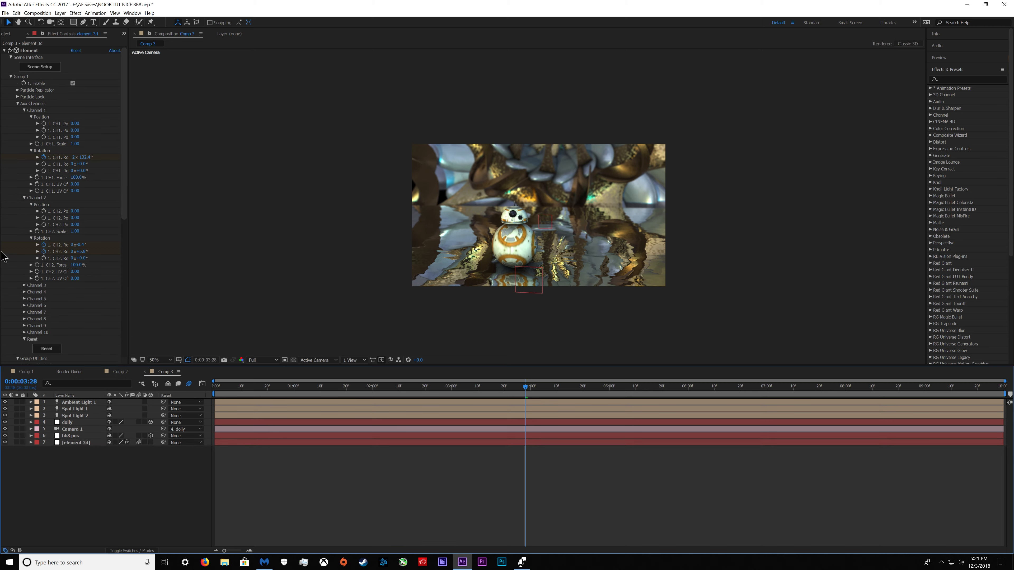
# Add an adjustment layer above all layers, apply Magic Bullet Looks to it and open the look editor.
pyautogui.click(75, 13)
pyautogui.moveTo(60, 12)
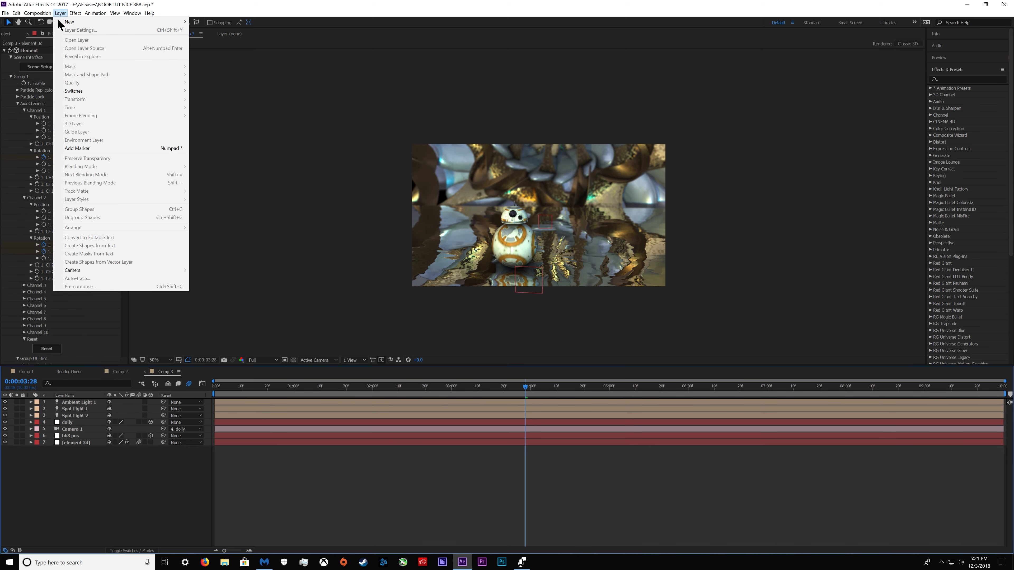
pyautogui.moveTo(100, 22)
pyautogui.click(244, 71)
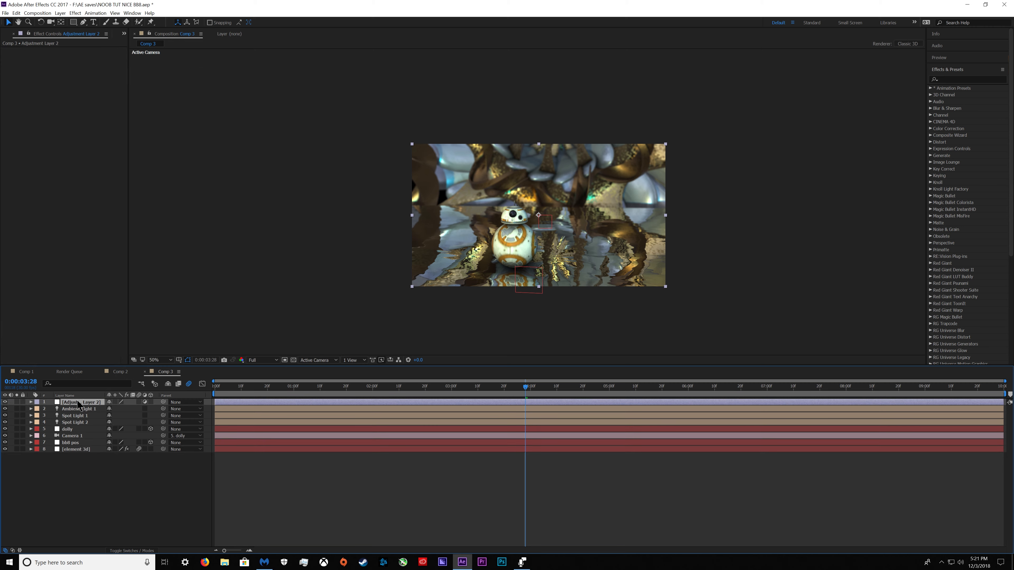
pyautogui.click(958, 79)
pyautogui.write('lo')
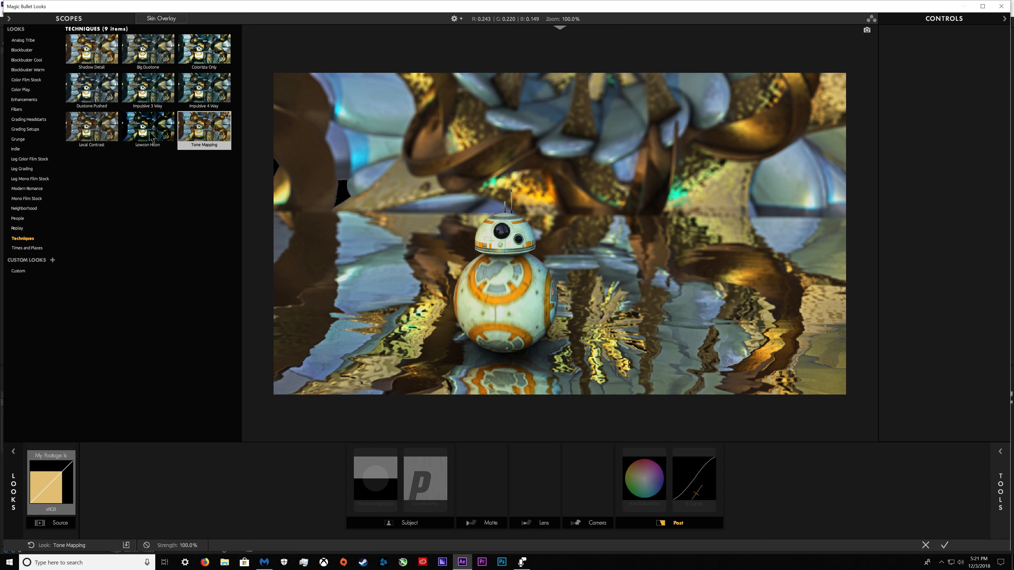
# Compare the Lowcon Hicon look with Tone Mapping and choose Tone Mapping from the Techniques looks.
pyautogui.click(150, 132)
pyautogui.click(157, 69)
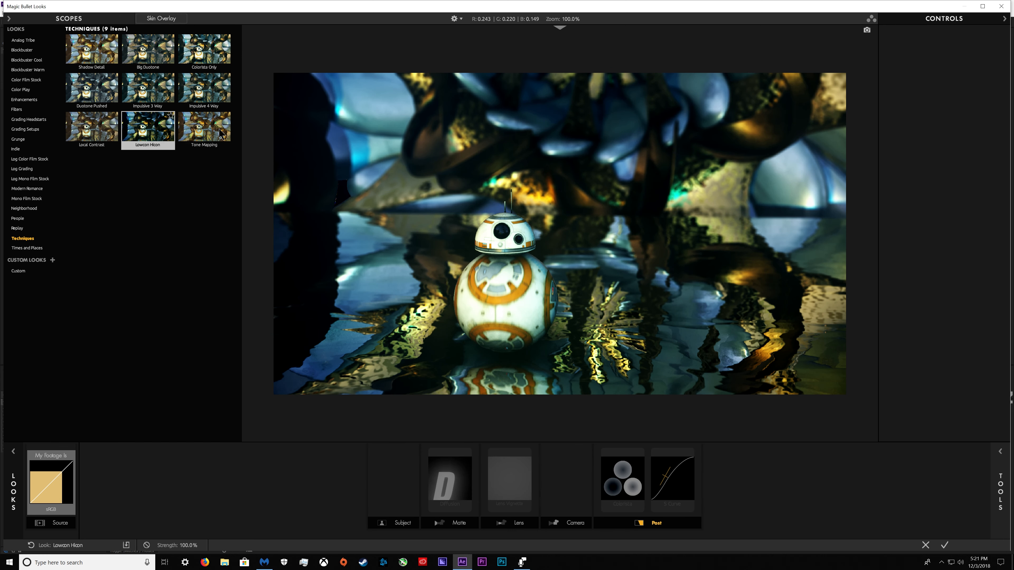
pyautogui.click(222, 134)
# Compare the look with Shadows/Highlights and Hue/Saturation on and off, and remove the Shadows/Highlights tool.
pyautogui.click(393, 453)
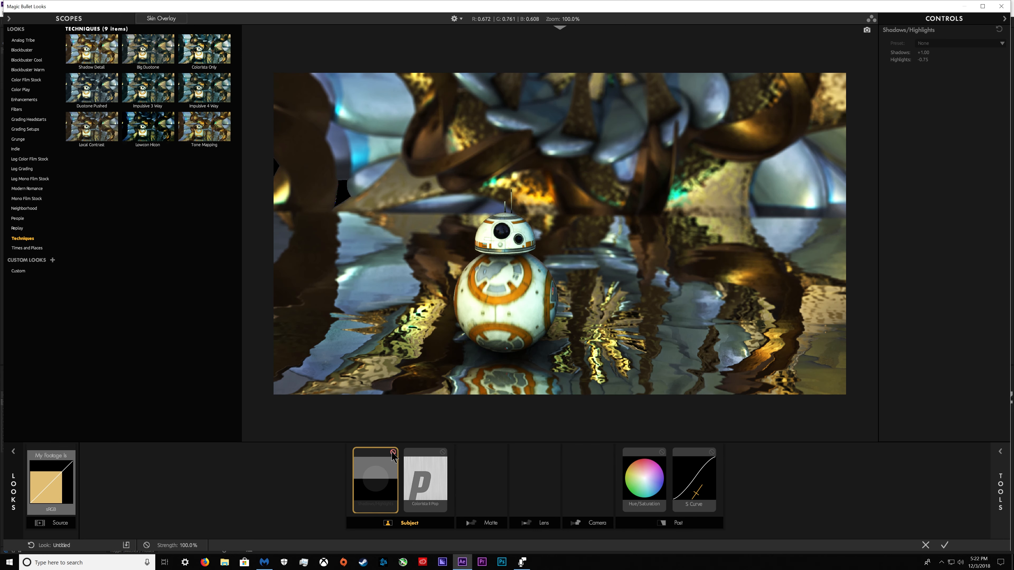
pyautogui.click(392, 453)
pyautogui.click(393, 454)
pyautogui.click(662, 453)
pyautogui.click(661, 454)
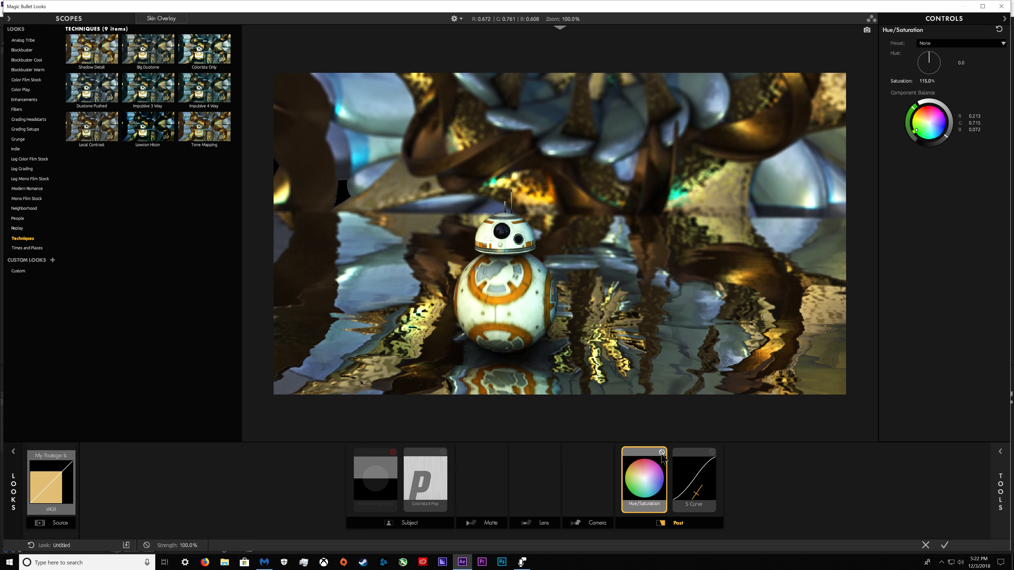
pyautogui.click(370, 481)
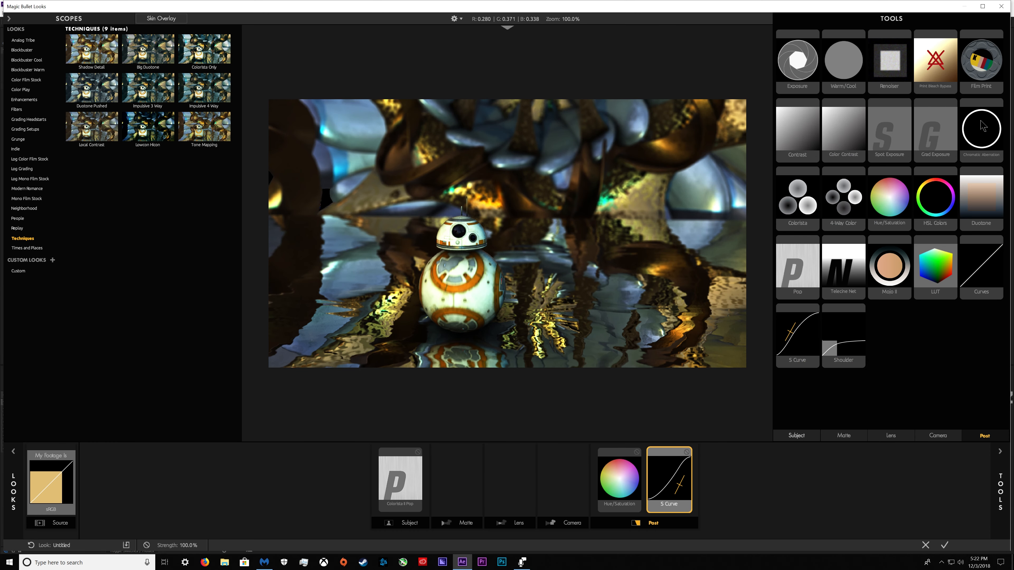
# Add Chromatic Aberration to the Post stage, Exposure to the Camera stage and Edge Softness to the Lens stage.
pyautogui.moveTo(979, 123); pyautogui.dragTo(571, 468)
pyautogui.moveTo(798, 60); pyautogui.dragTo(555, 484)
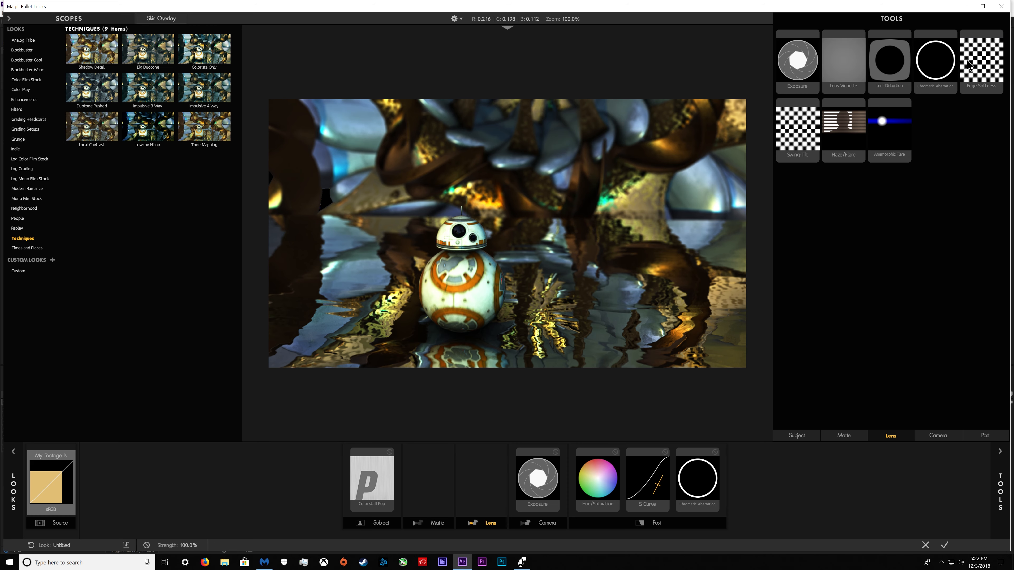
pyautogui.moveTo(981, 60); pyautogui.dragTo(482, 479)
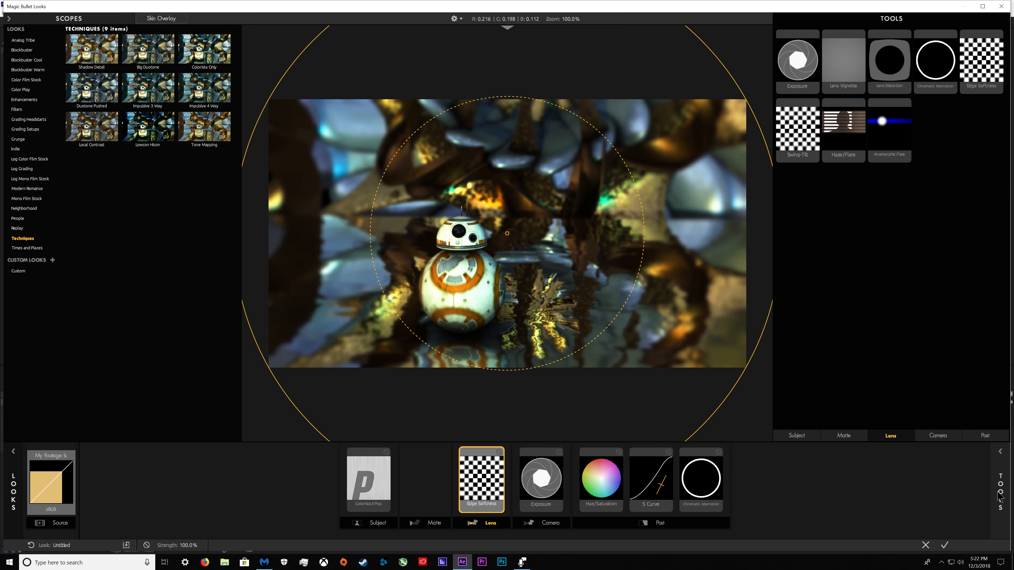
# Set the Edge Softness quality to 10 and widen its radius to about 1.33.
pyautogui.click(1002, 499)
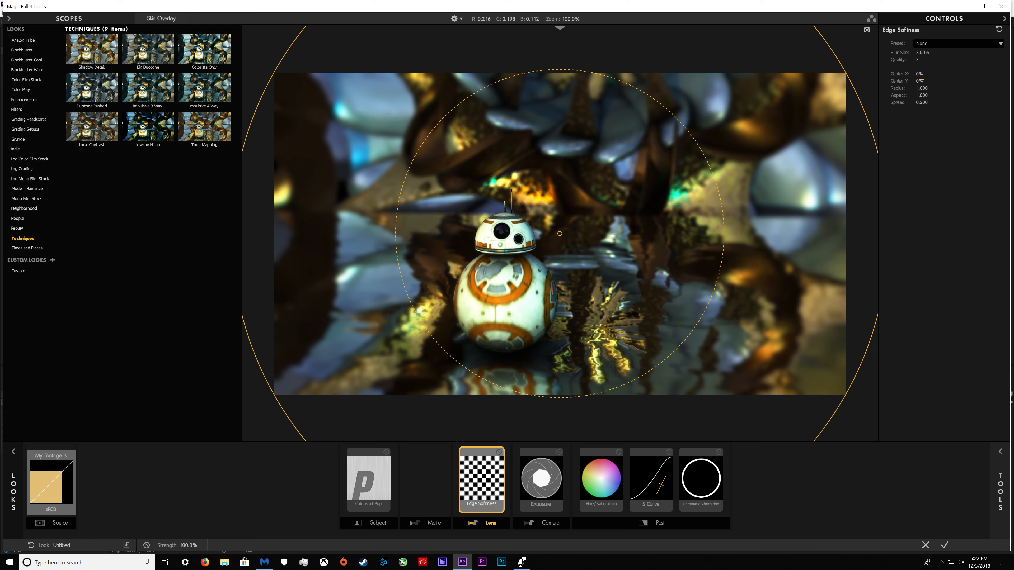
pyautogui.moveTo(921, 50); pyautogui.dragTo(916, 51)
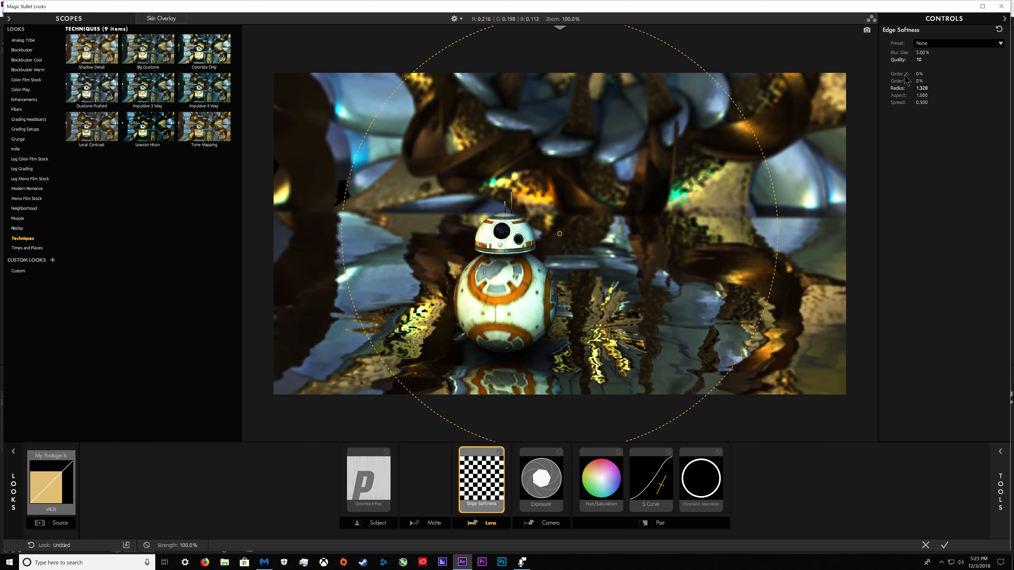
pyautogui.moveTo(921, 88); pyautogui.dragTo(918, 88)
# Set the Chromatic Aberration tool's Red/Cyan to -1 and Blue/Yellow to 1.
pyautogui.click(712, 478)
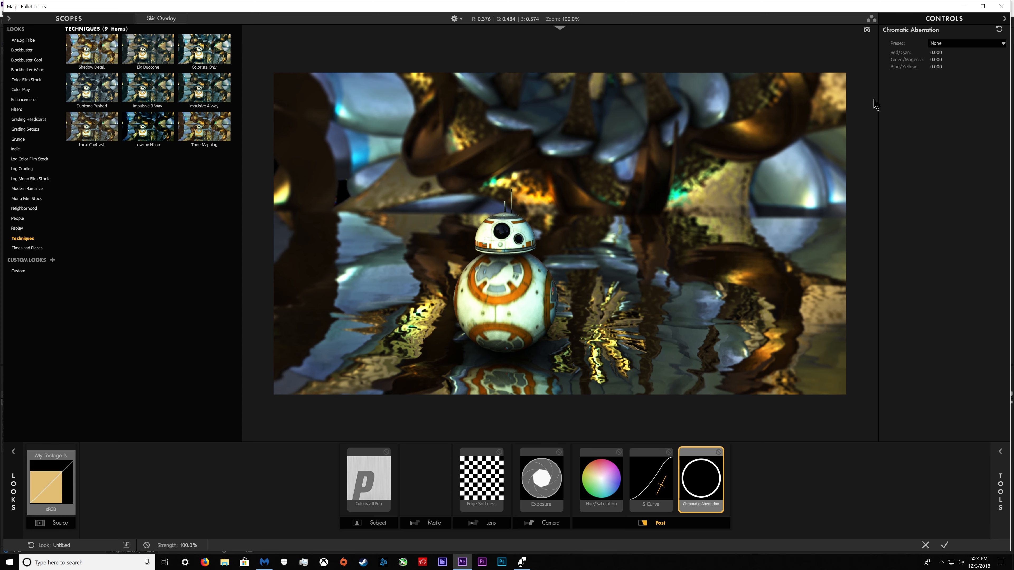
pyautogui.click(942, 51)
pyautogui.write('-1')
pyautogui.press('Return')
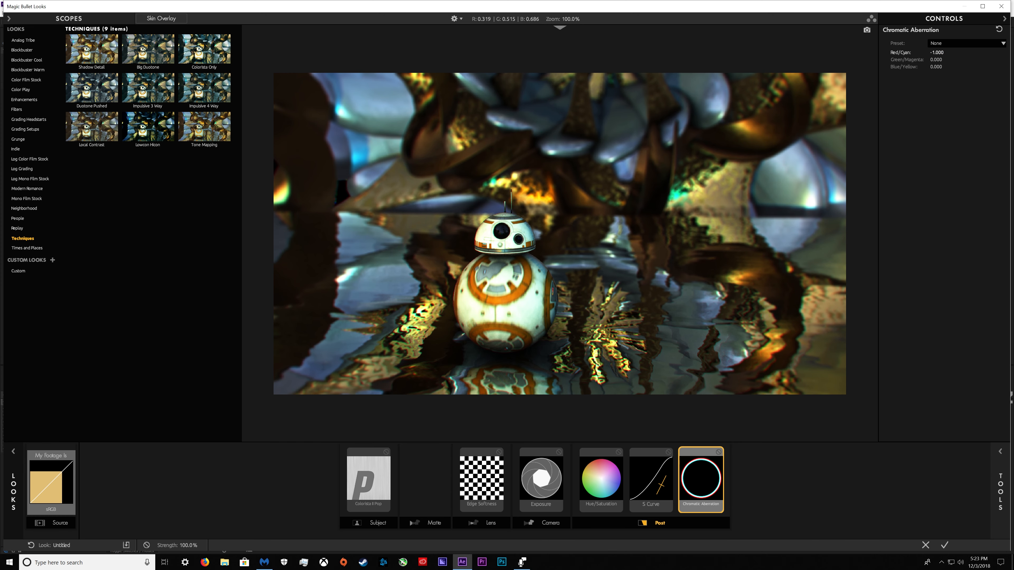
pyautogui.click(939, 67)
pyautogui.write('1')
pyautogui.press('Return')
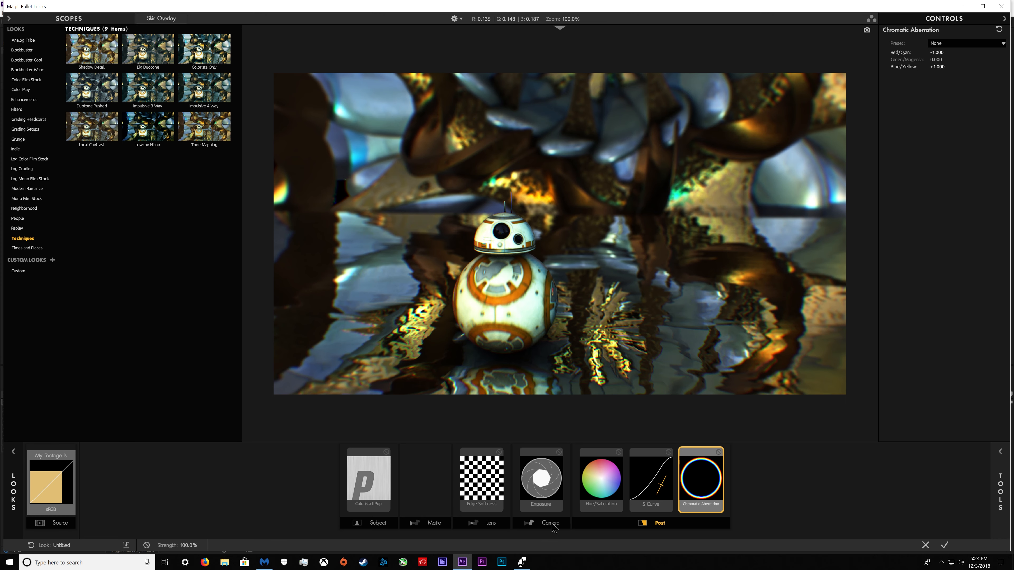
# Review the S Curve, Hue/Saturation, Exposure and Colorista II Pop settings, and fine-tune the Edge Softness radius to about 1.31.
pyautogui.click(654, 483)
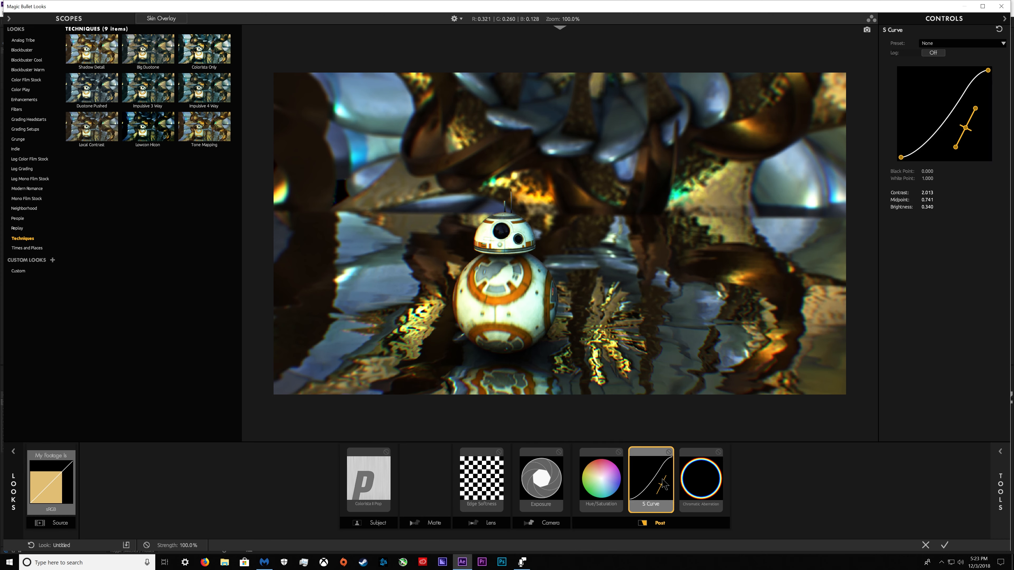
pyautogui.click(605, 490)
pyautogui.click(539, 493)
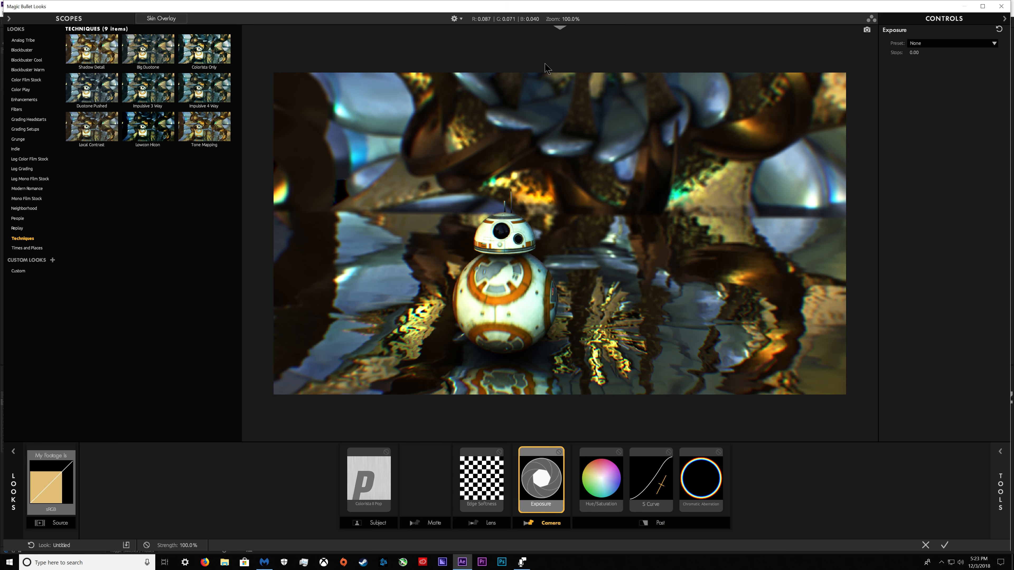
pyautogui.click(369, 479)
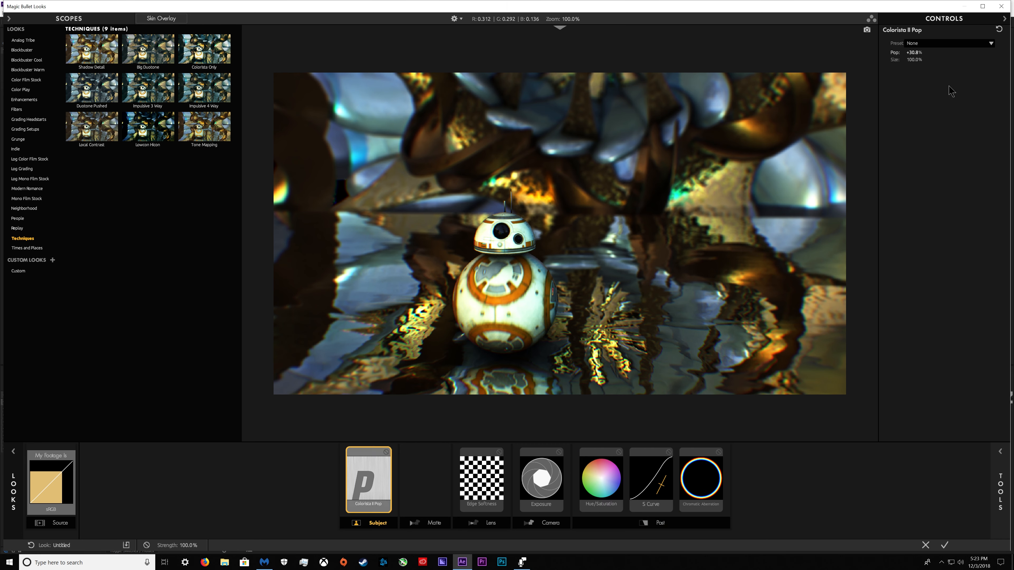
pyautogui.click(482, 497)
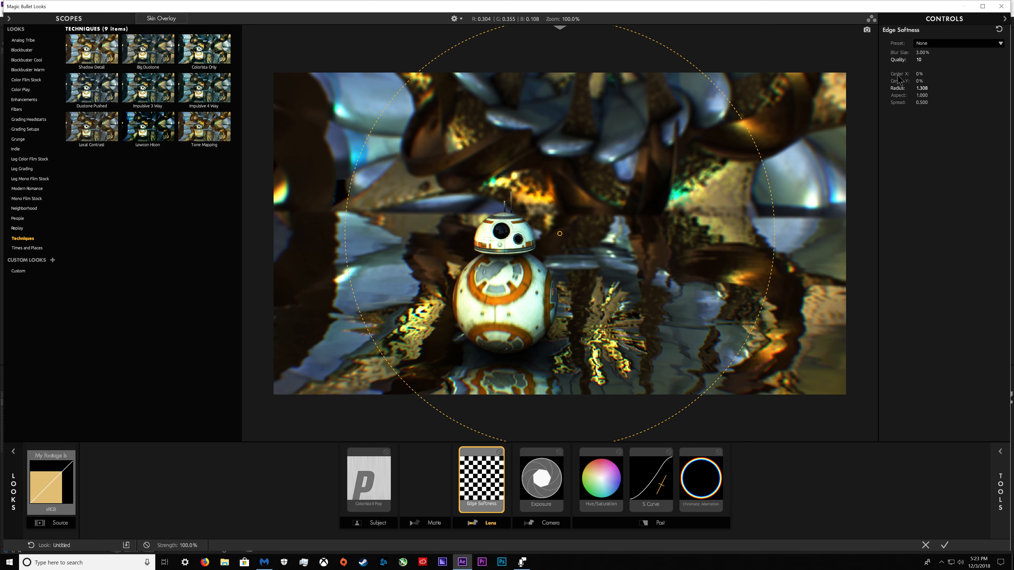
# Set the Exposure tool's stops to -0.20 and apply the finished look to the composition.
pyautogui.click(540, 496)
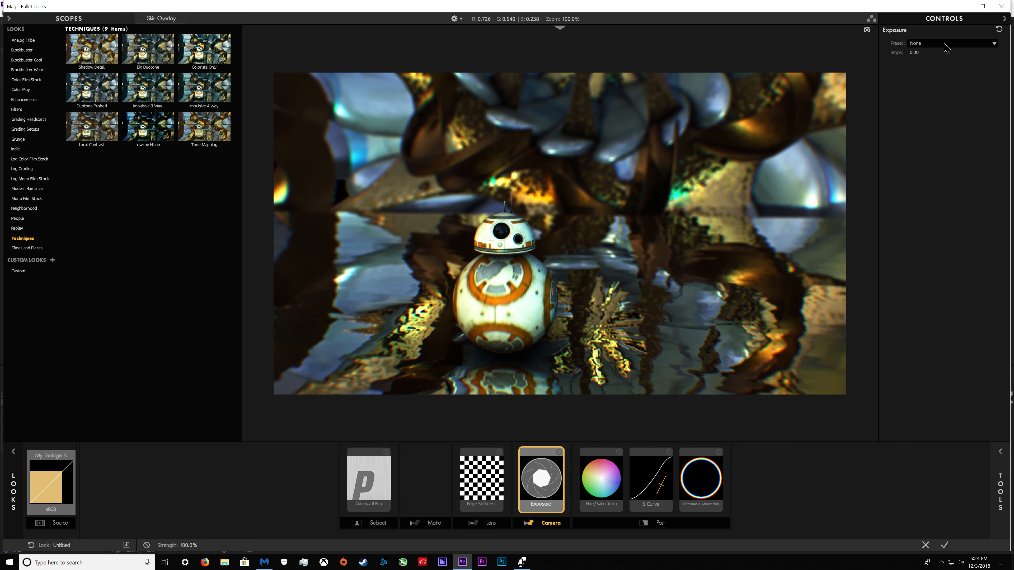
pyautogui.click(914, 53)
pyautogui.write('.1')
pyautogui.press('Return')
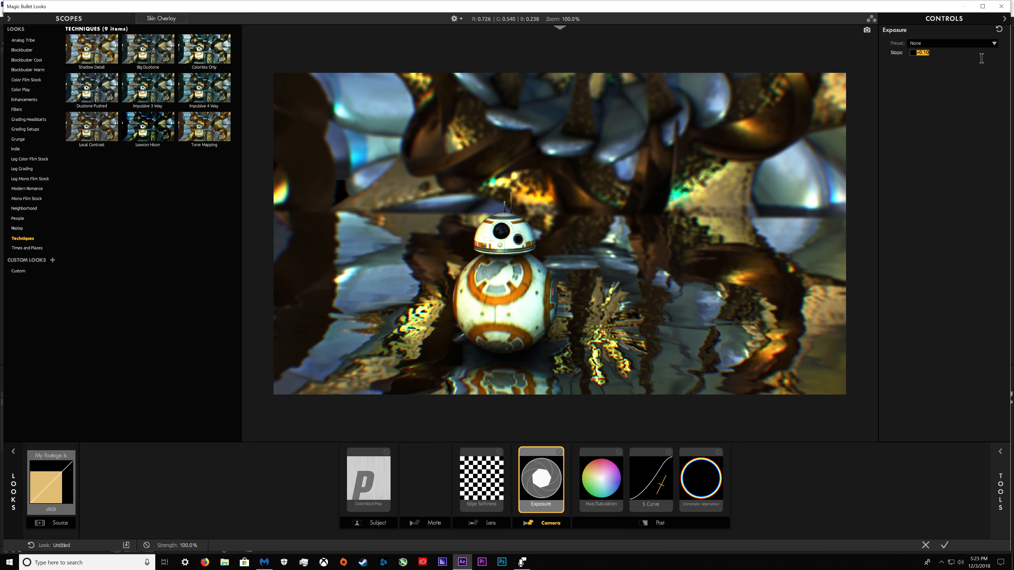
pyautogui.write('-.3')
pyautogui.press('Return')
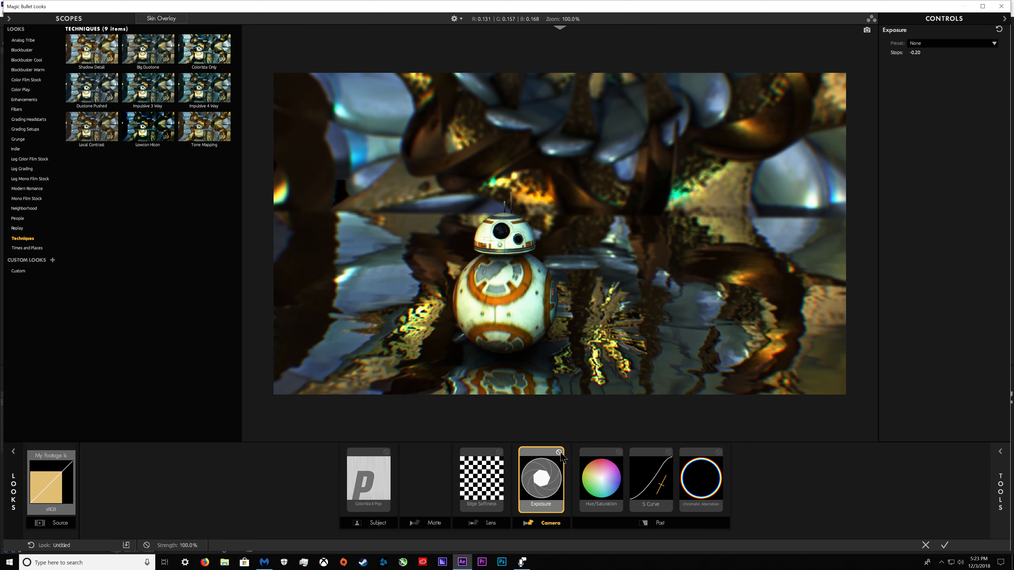
pyautogui.click(944, 545)
# Open the element 3d layer's scene setup and adjust the selected background ornament models.
pyautogui.scroll(1, 473, 237)
pyautogui.click(79, 450)
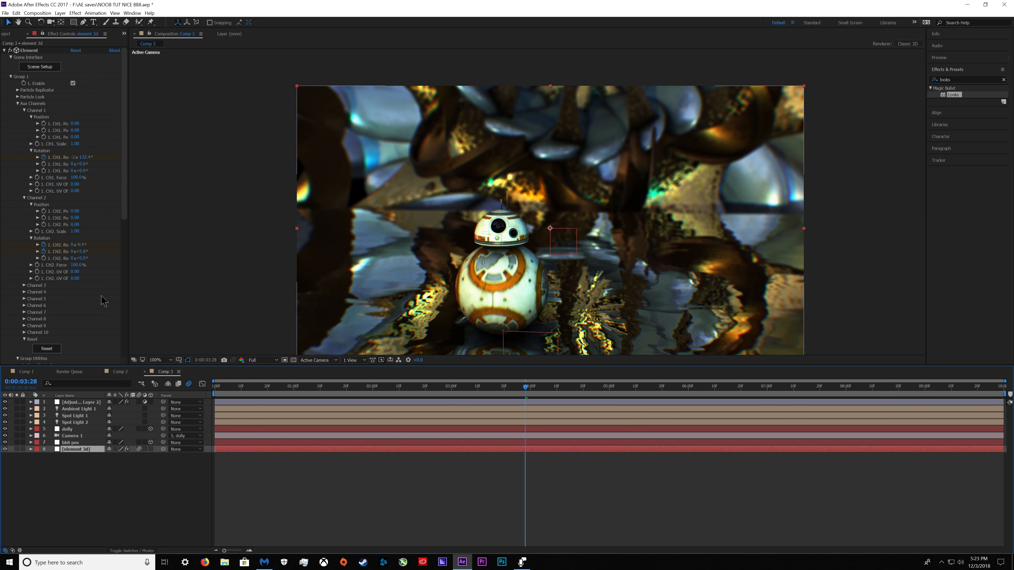
pyautogui.click(31, 67)
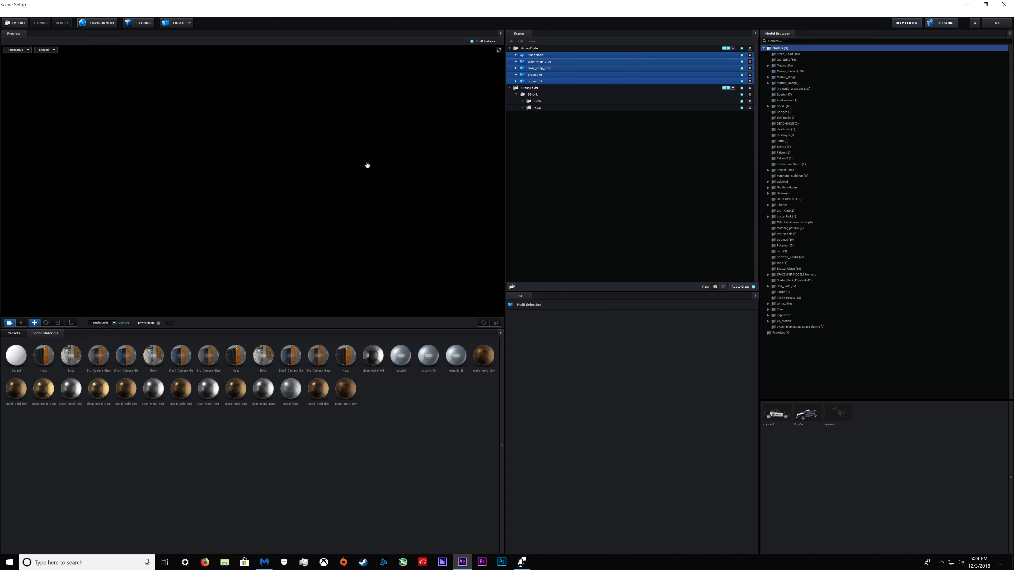
pyautogui.moveTo(418, 145); pyautogui.dragTo(239, 271)
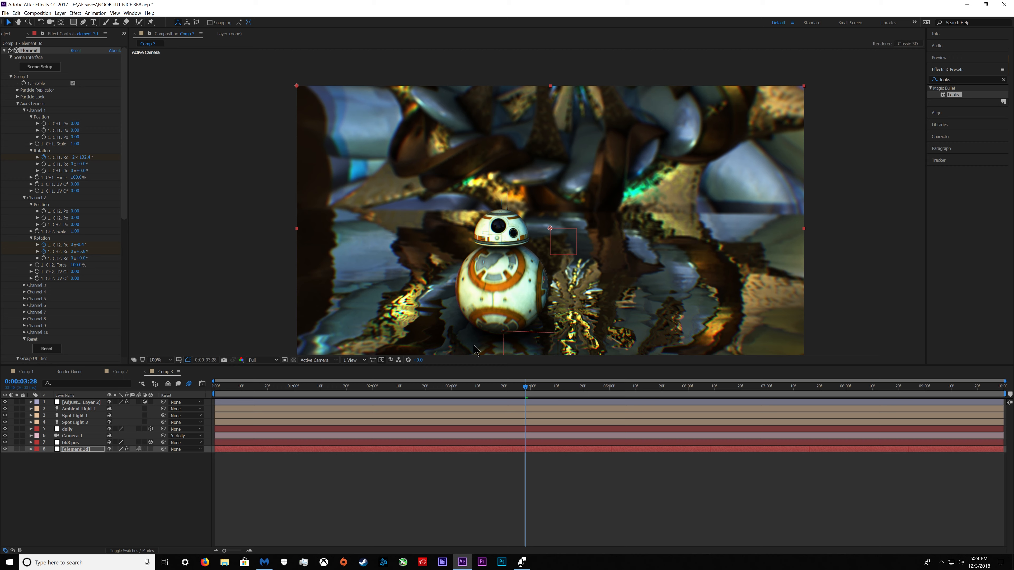
# Create another adjustment layer with Looks and give it a blue Anamorphic Flare of size 44.30% and boost -1.40.
pyautogui.click(60, 13)
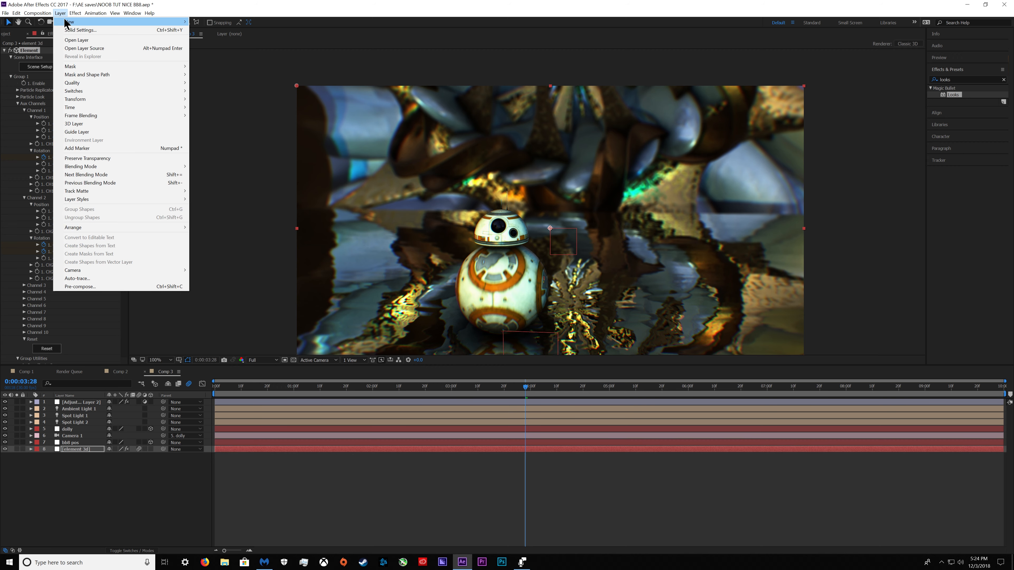
pyautogui.moveTo(76, 22)
pyautogui.click(223, 63)
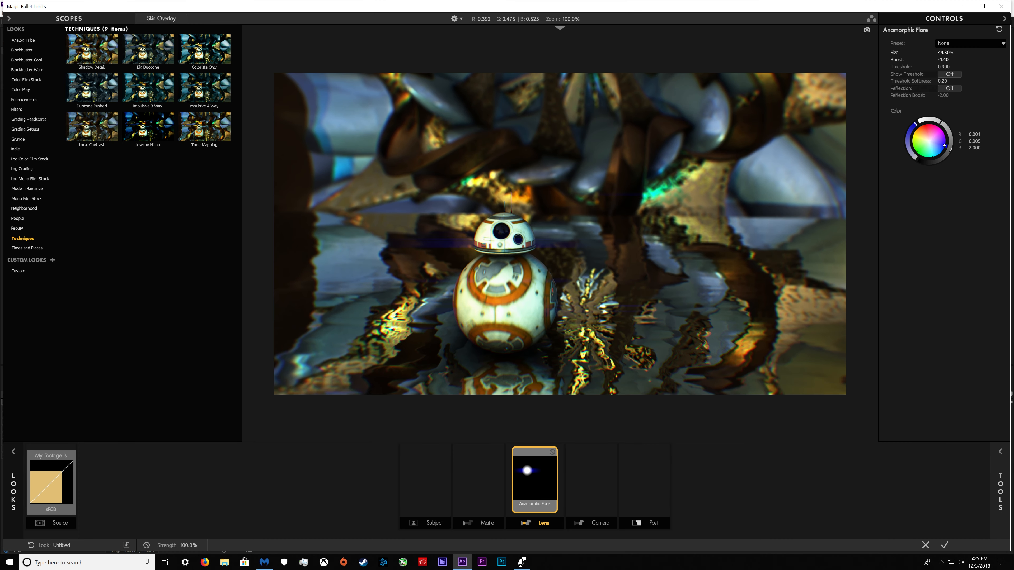
pyautogui.moveTo(945, 145); pyautogui.dragTo(945, 146)
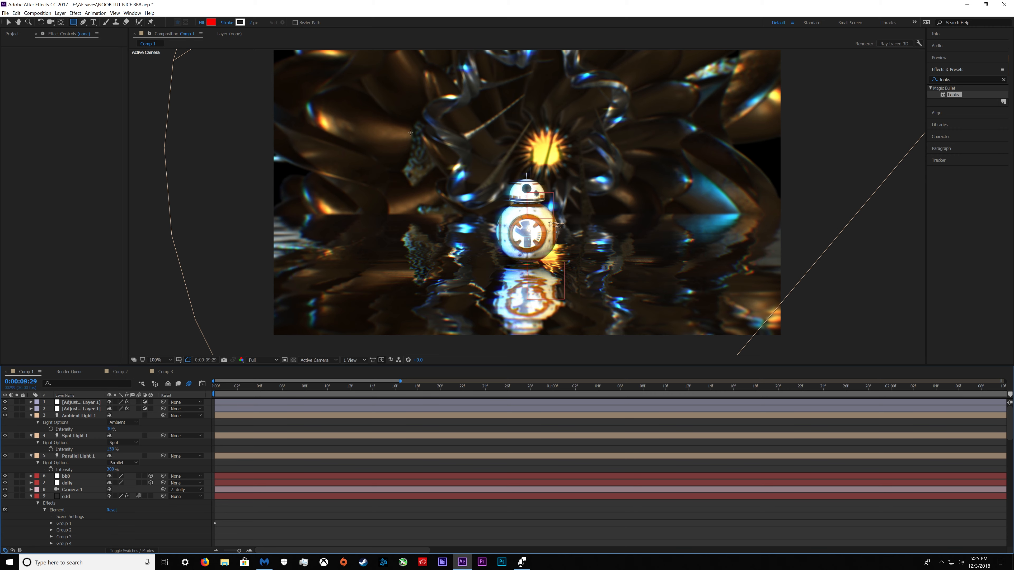
# Compare the graded frame of Comp 3 with the reference scene in Comp 1.
pyautogui.click(164, 372)
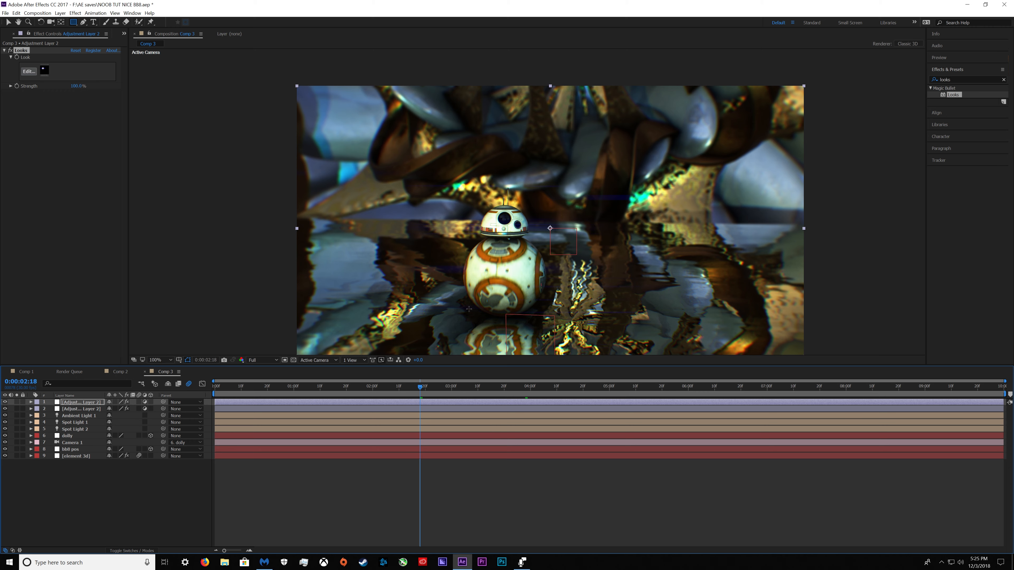
pyautogui.scroll(-2, 553, 286)
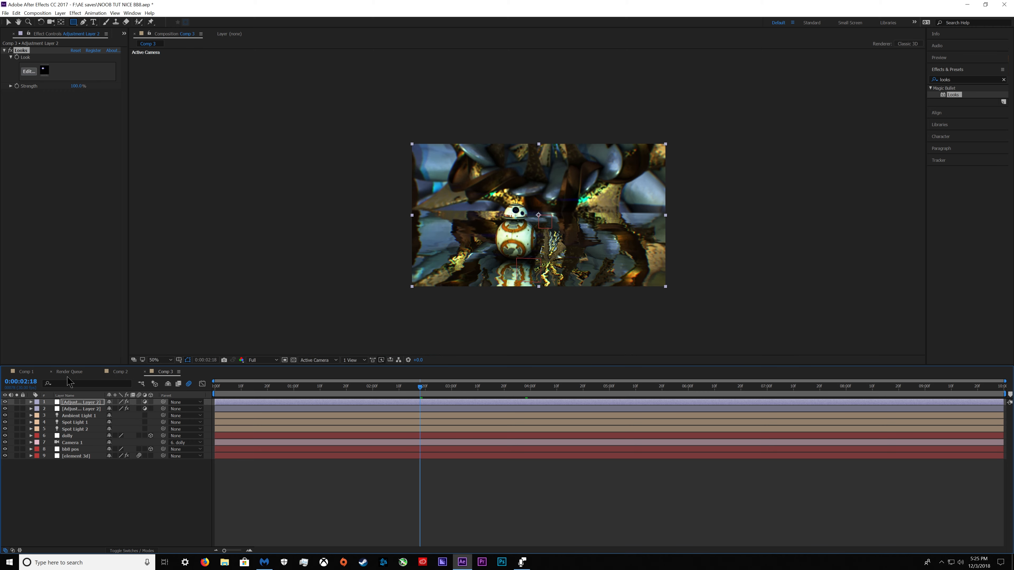
pyautogui.click(26, 372)
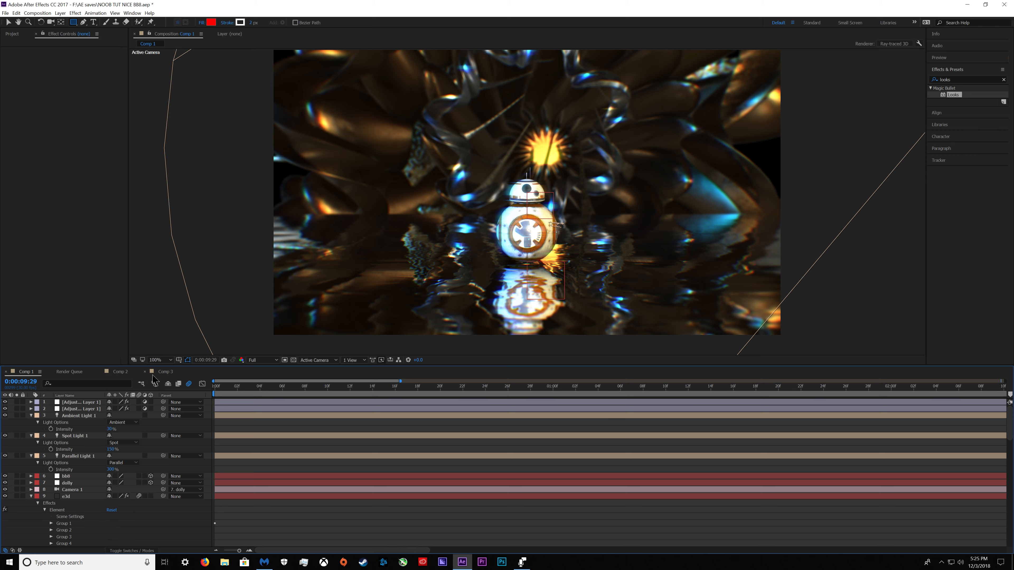
pyautogui.click(157, 372)
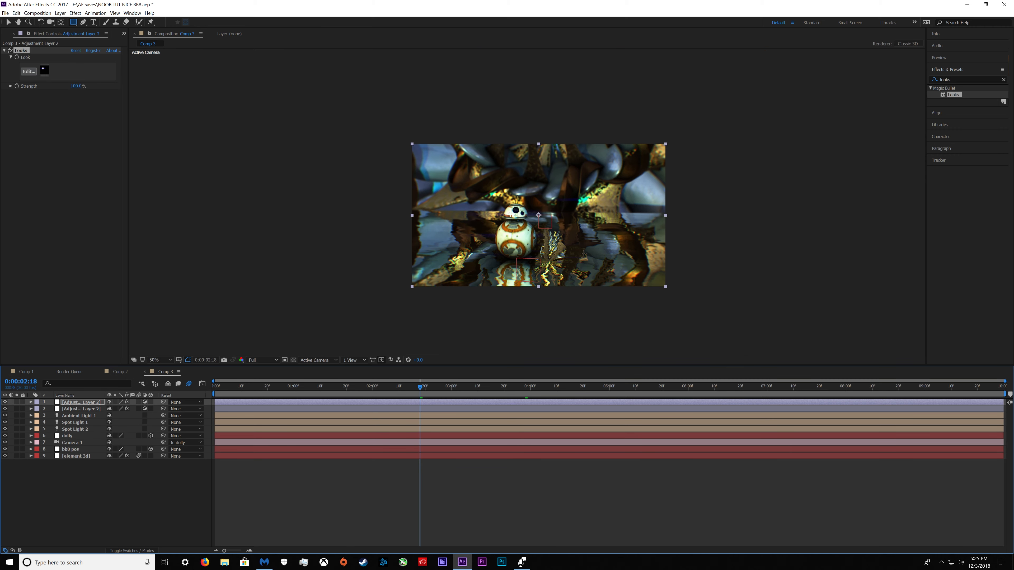